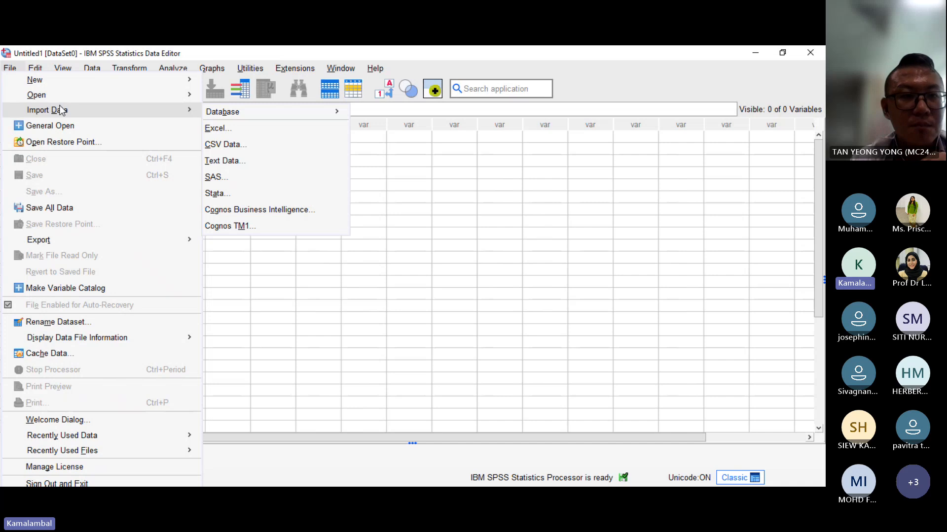
pyautogui.click(223, 131)
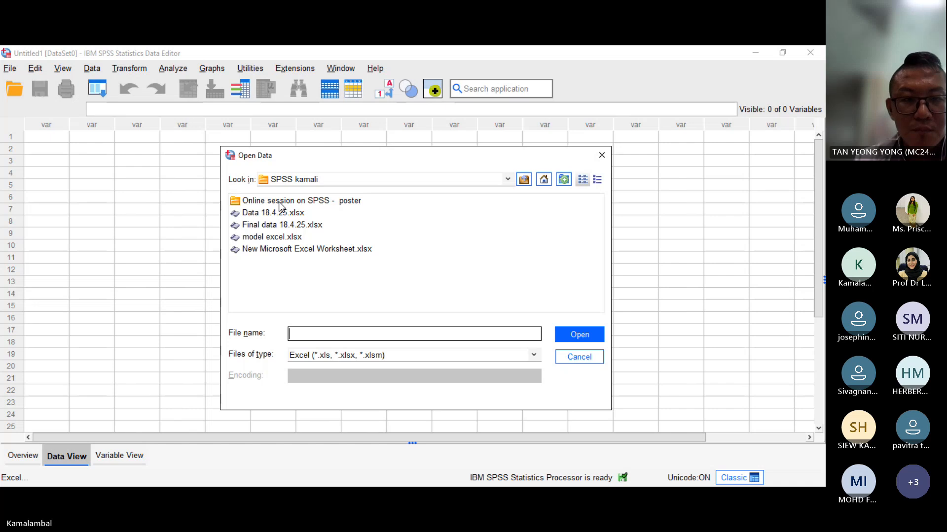
pyautogui.click(584, 359)
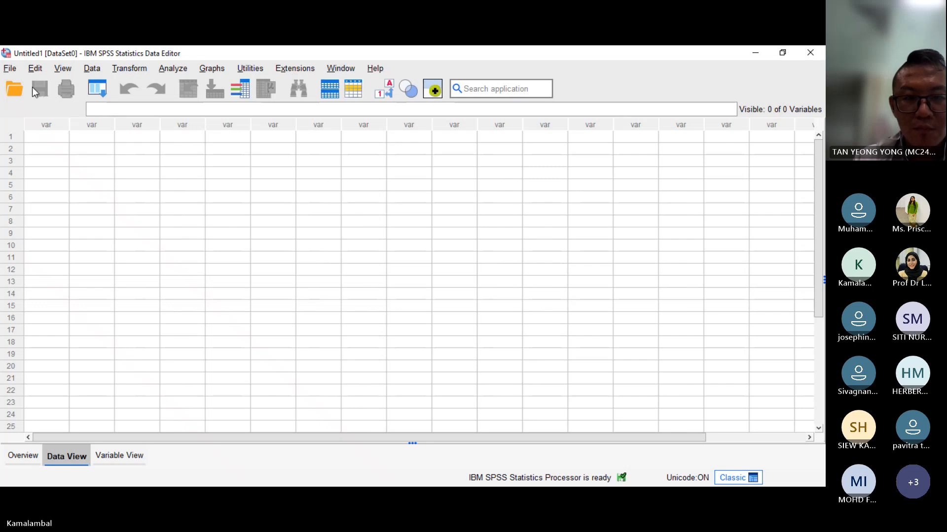
pyautogui.click(19, 71)
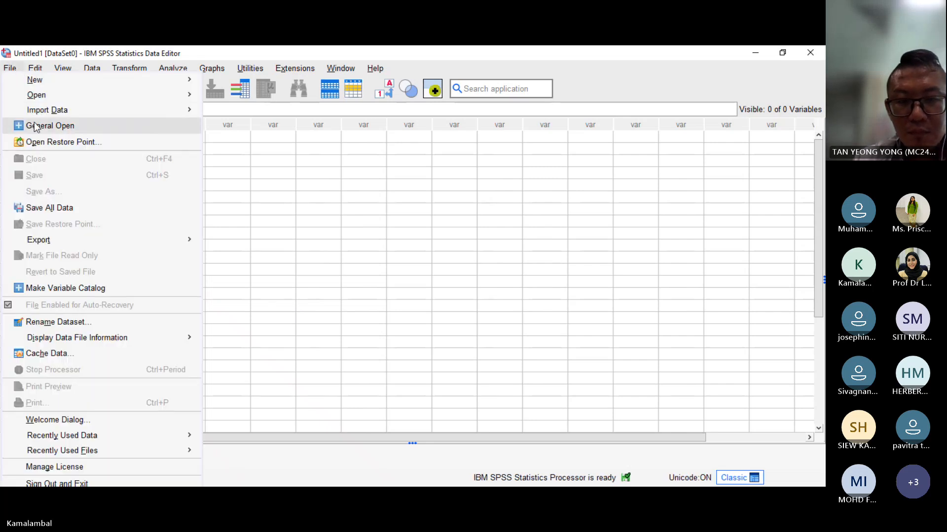
pyautogui.moveTo(49, 110)
pyautogui.click(230, 126)
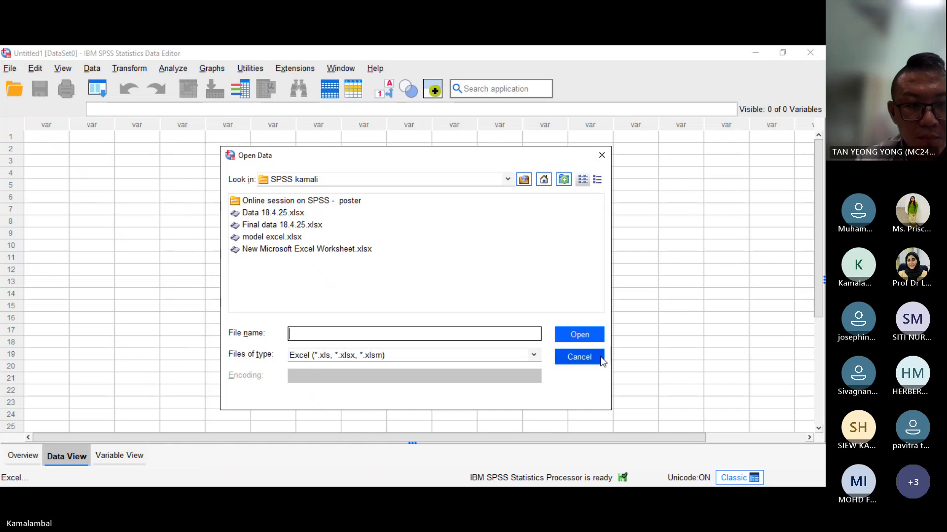
pyautogui.click(581, 358)
pyautogui.click(482, 497)
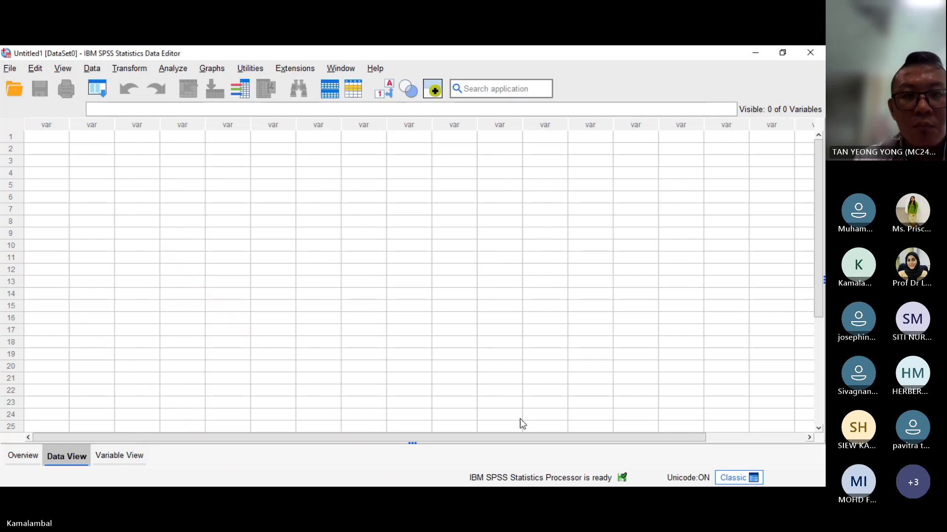
# Step: Import the Excel file Final data 18.4.25.xlsx, reading variable names from the first row of data
pyautogui.click(7, 69)
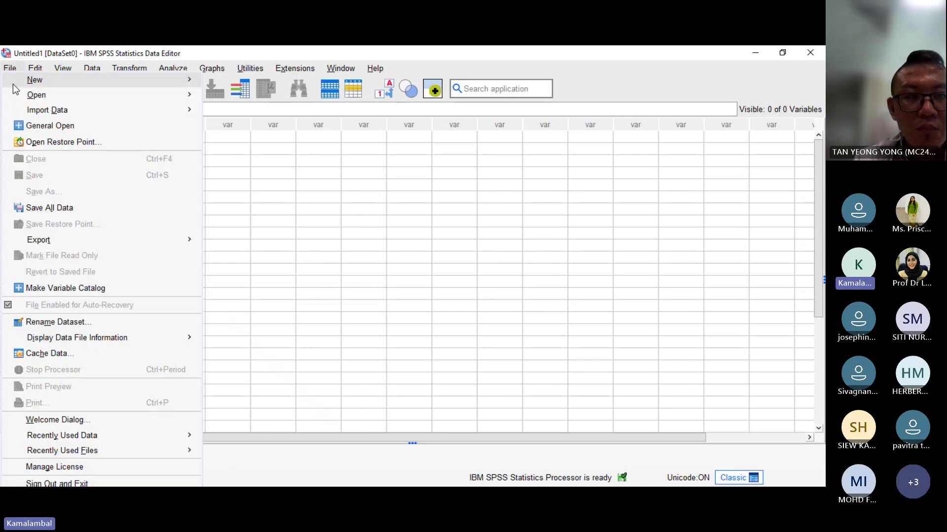
pyautogui.moveTo(38, 114)
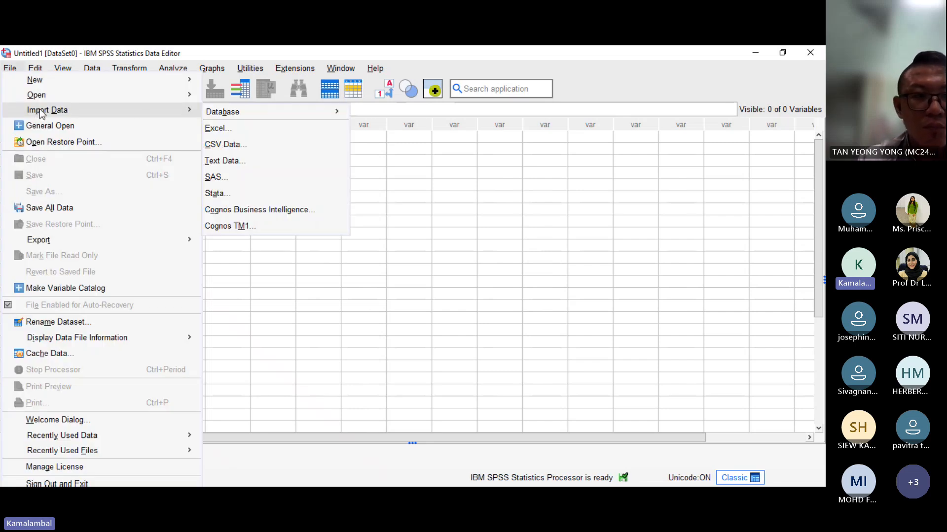
pyautogui.click(235, 128)
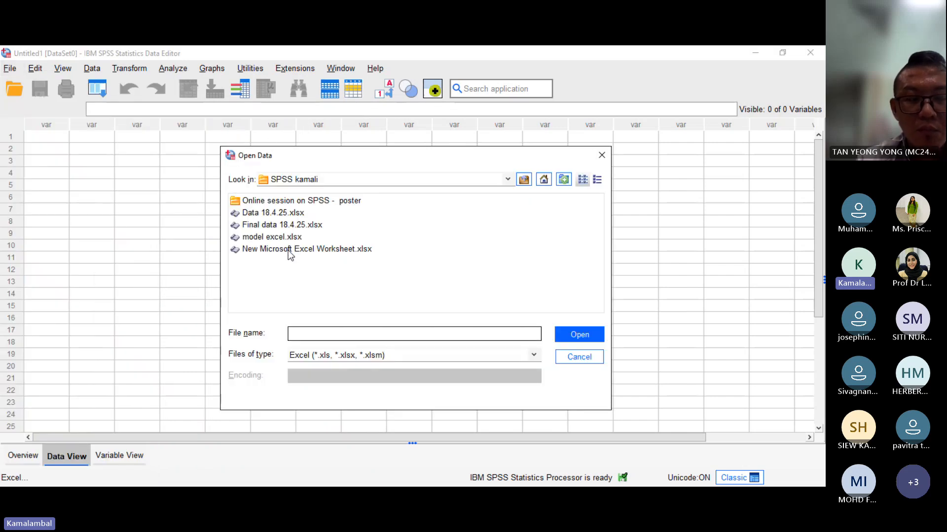
pyautogui.click(275, 226)
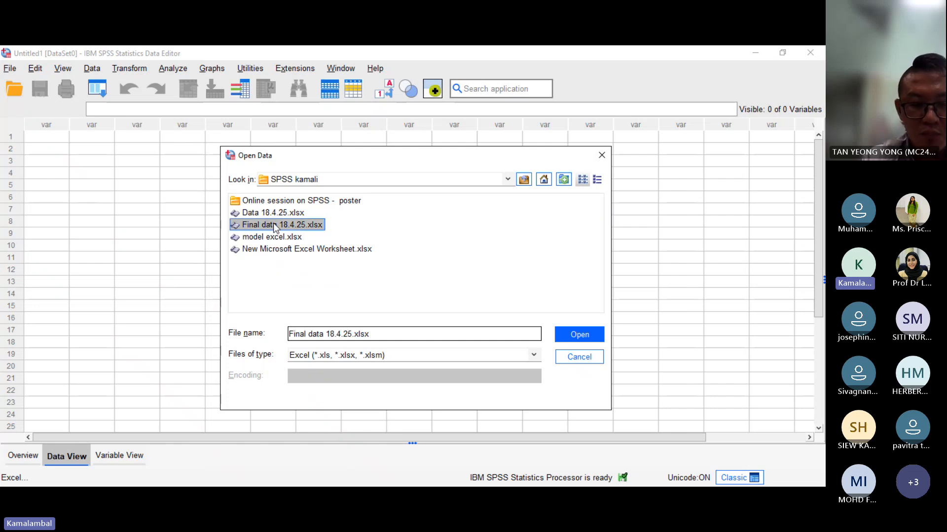
pyautogui.click(588, 336)
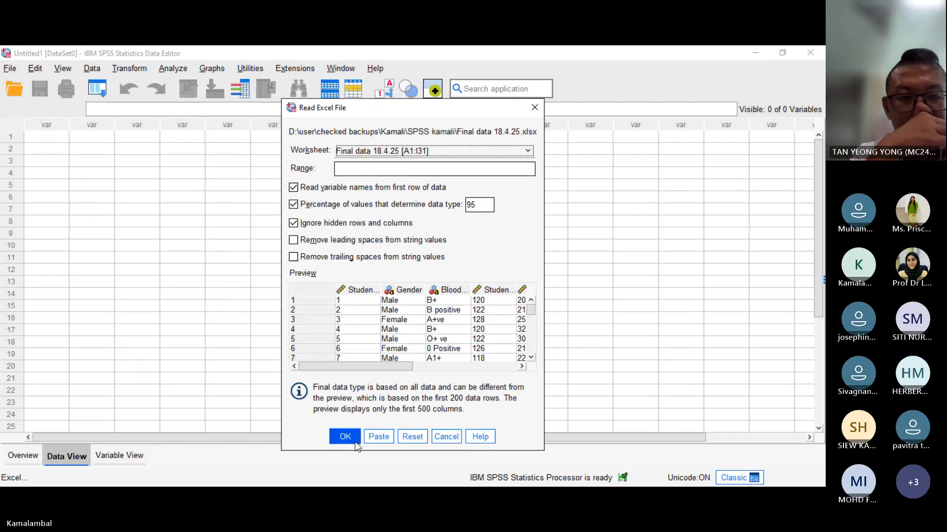
pyautogui.click(353, 439)
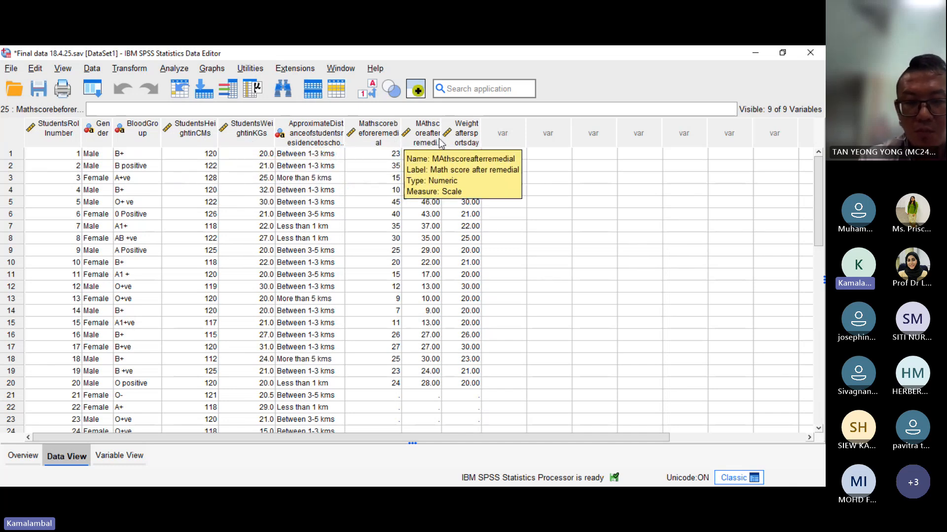
# Step: Review the imported variables' definitions and the available measurement levels, then return to the data rows
pyautogui.click(111, 458)
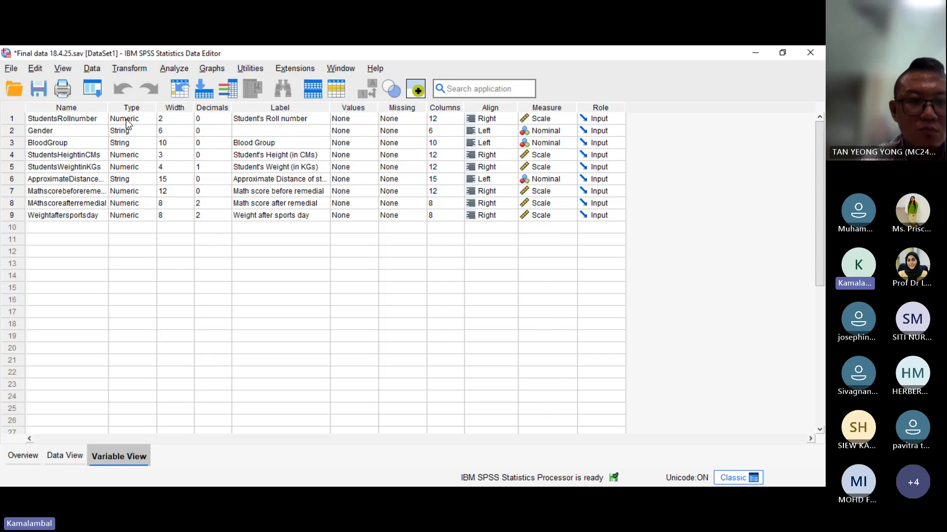
pyautogui.click(550, 123)
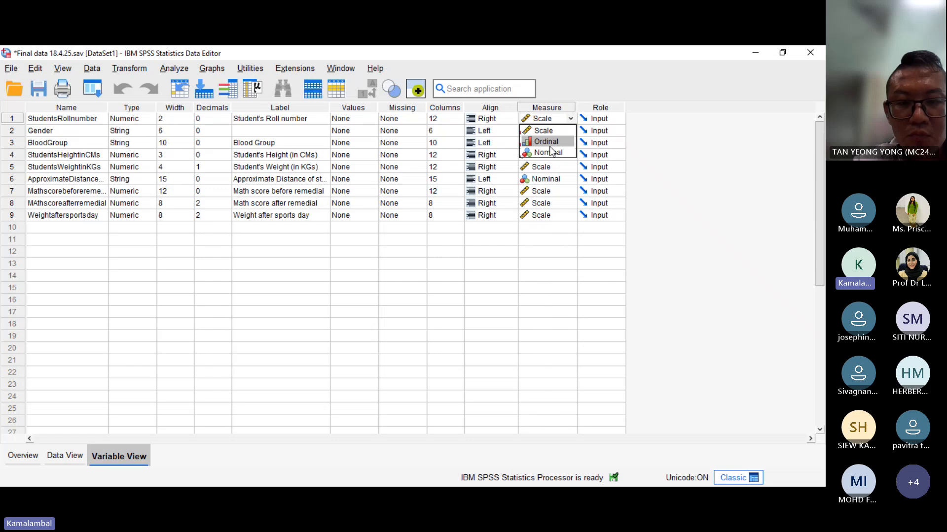
pyautogui.click(570, 263)
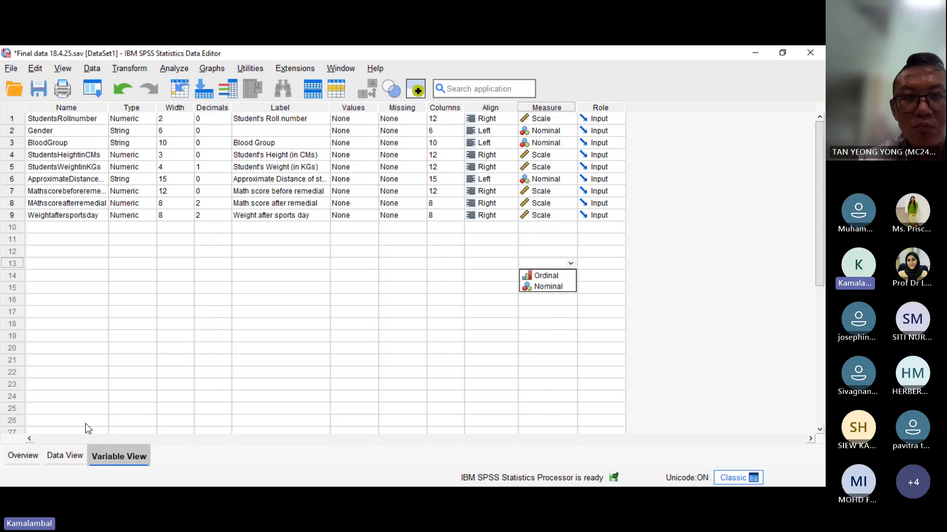
pyautogui.click(63, 460)
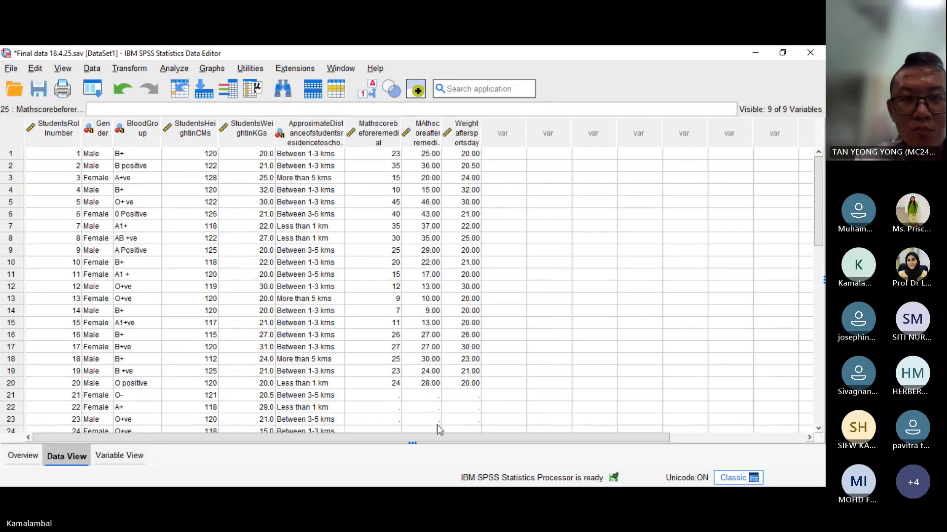
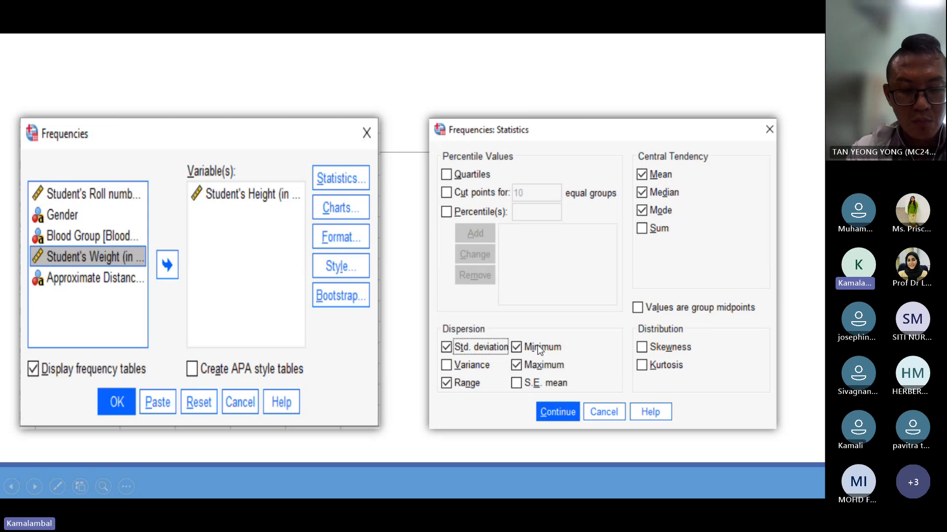
# Step: Leave the slide show and set up a Frequencies analysis with Student's Height (in CMs) as the variable
pyautogui.press('Escape')
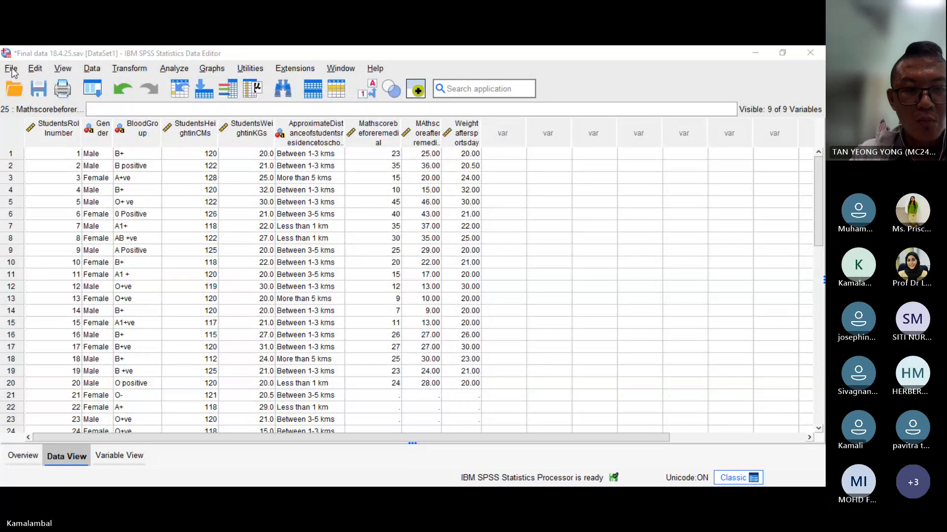
pyautogui.click(168, 71)
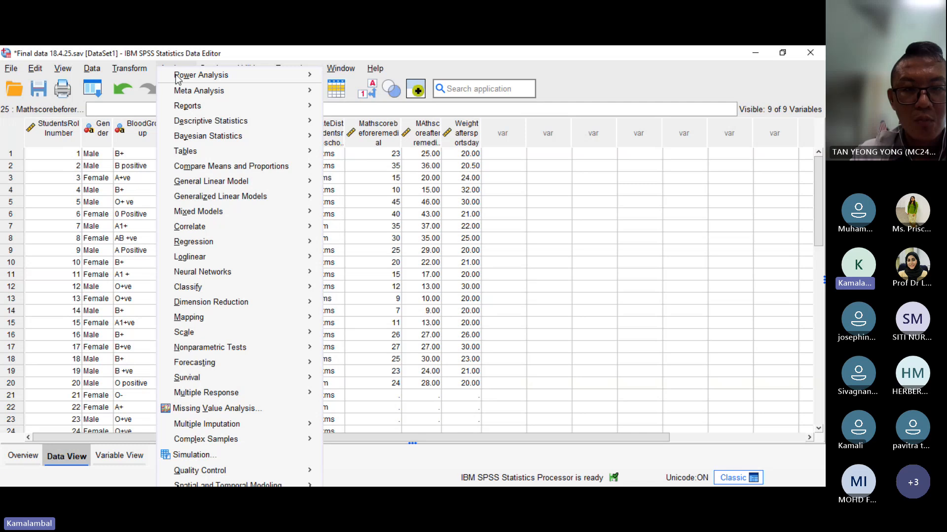
pyautogui.moveTo(202, 122)
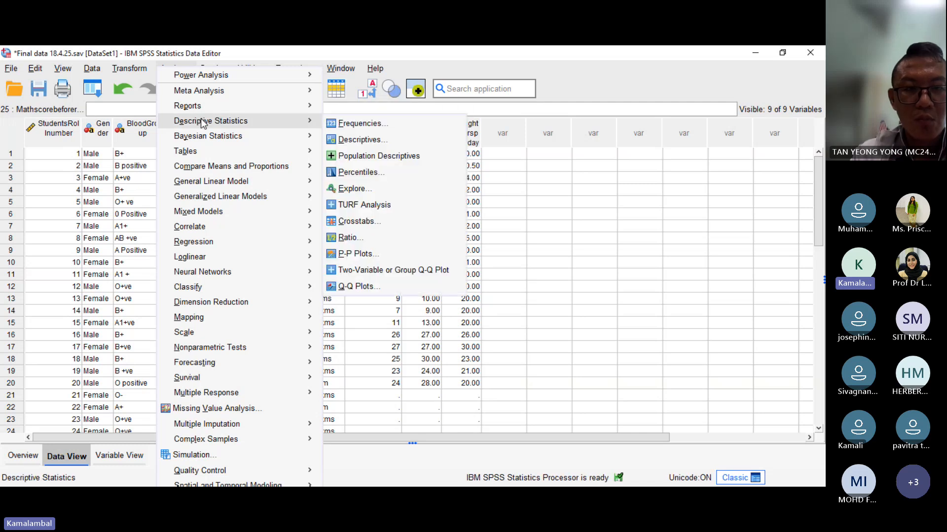
pyautogui.click(373, 126)
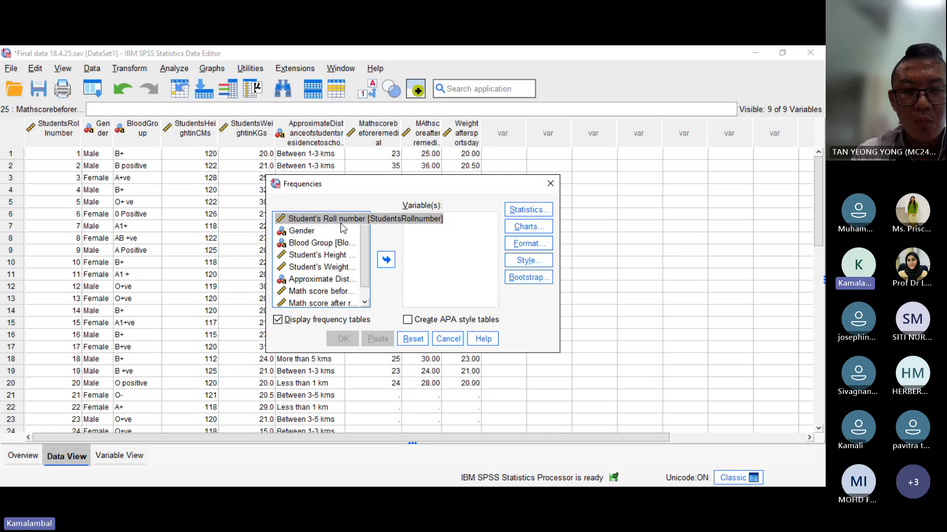
pyautogui.click(342, 259)
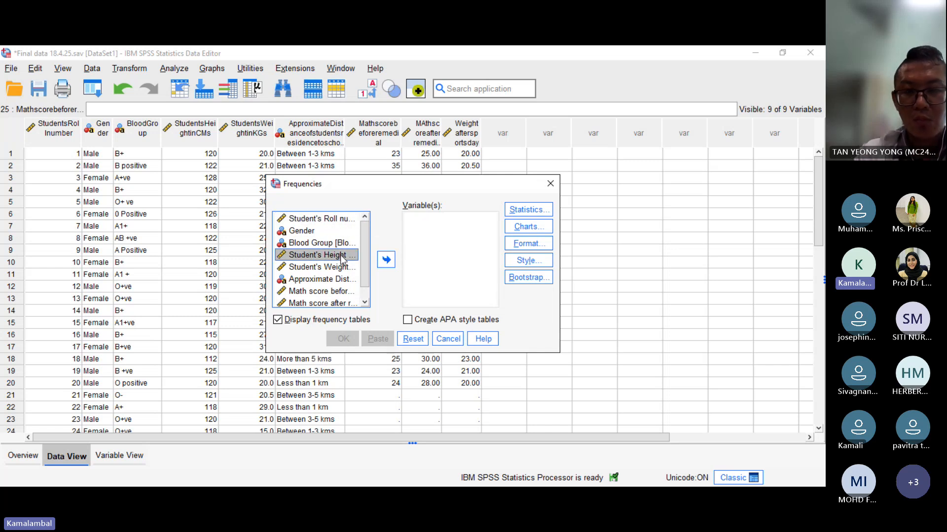
pyautogui.click(385, 260)
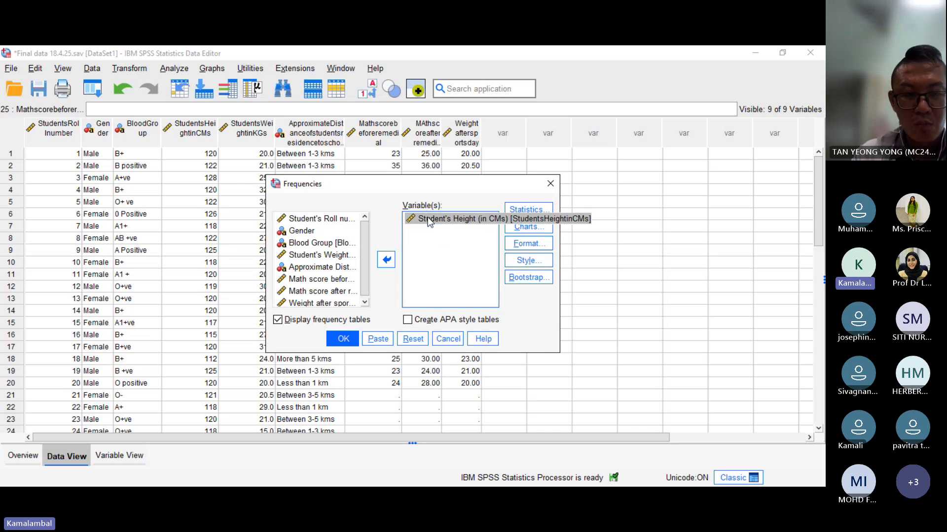
# Step: Include the mean, median, mode and sum as central tendency statistics for the Frequencies analysis
pyautogui.click(522, 211)
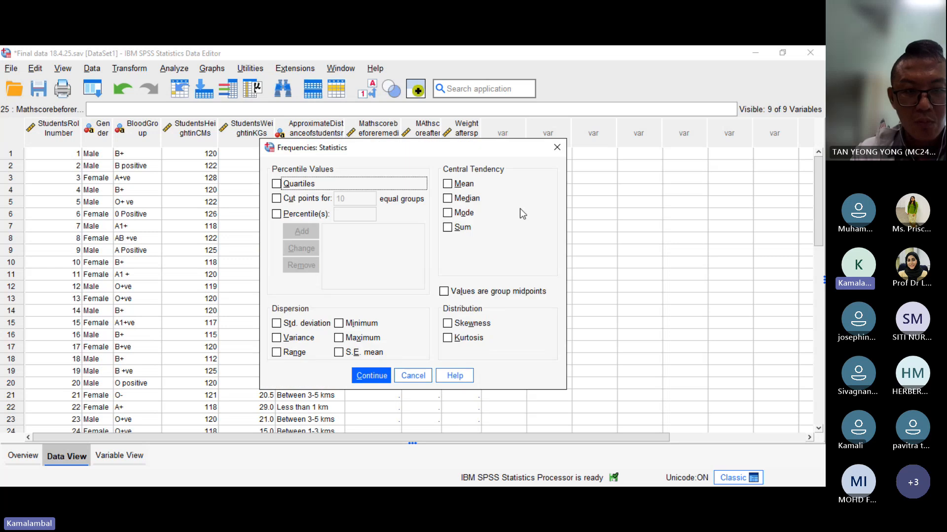
pyautogui.click(454, 188)
pyautogui.click(448, 200)
pyautogui.click(448, 213)
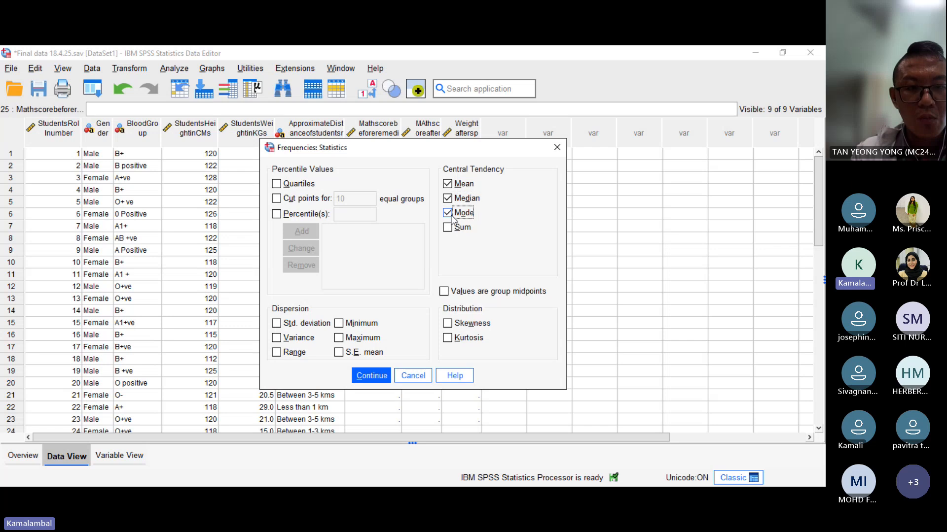
pyautogui.click(448, 228)
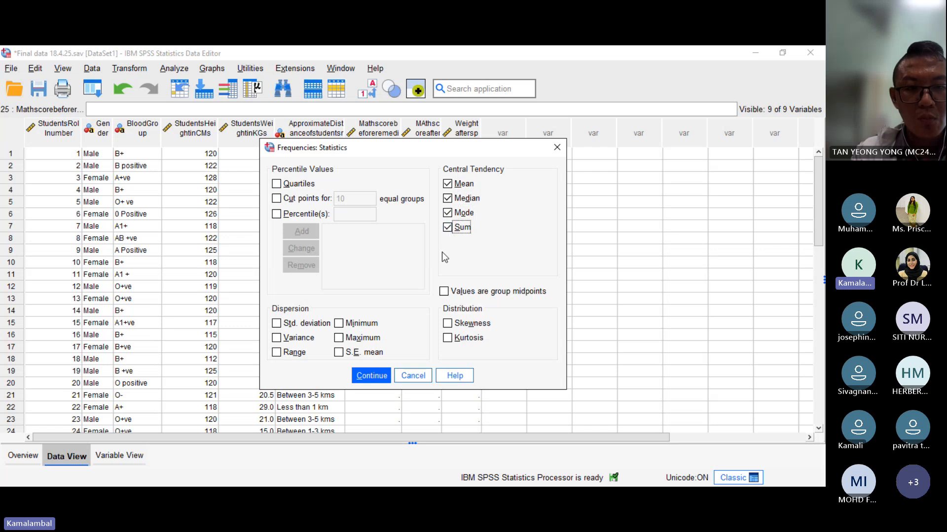
# Step: Add standard deviation, minimum, maximum and range as dispersion statistics and run the Frequencies analysis
pyautogui.click(277, 324)
pyautogui.click(339, 324)
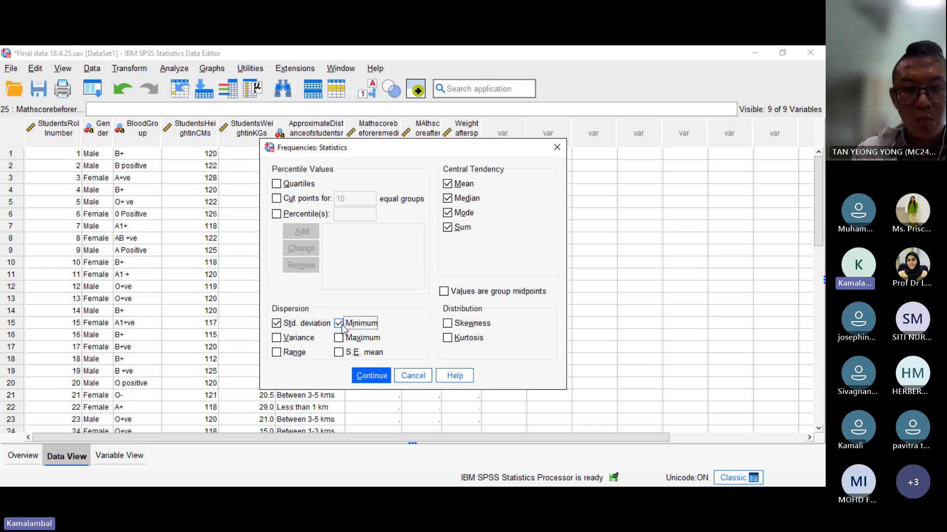
pyautogui.click(339, 338)
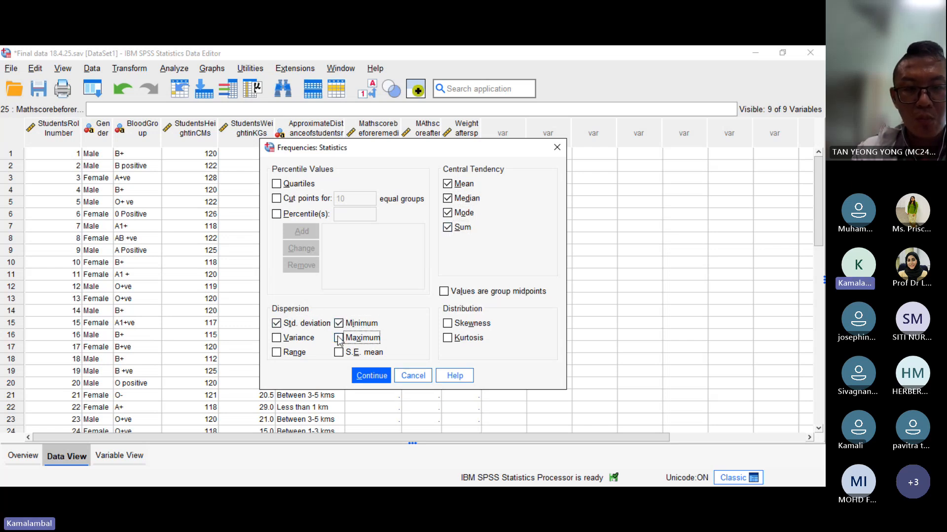
pyautogui.click(277, 352)
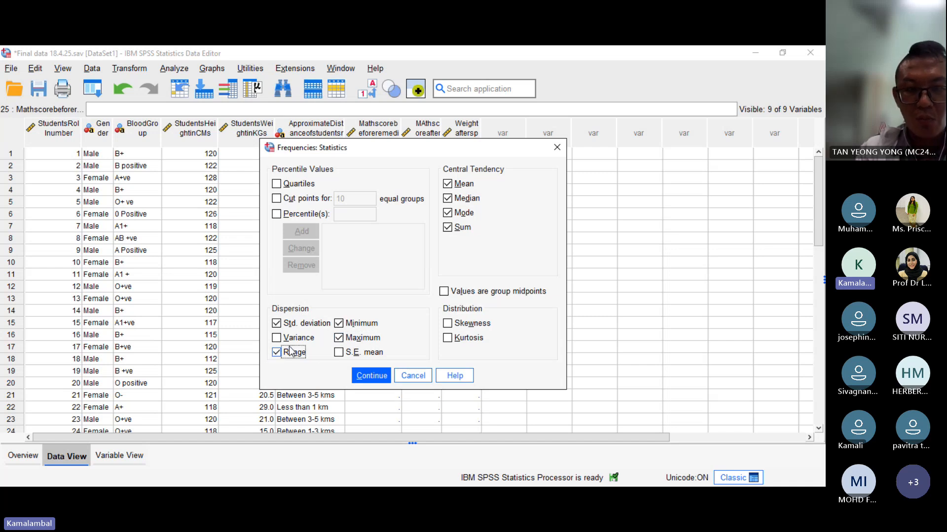
pyautogui.click(386, 378)
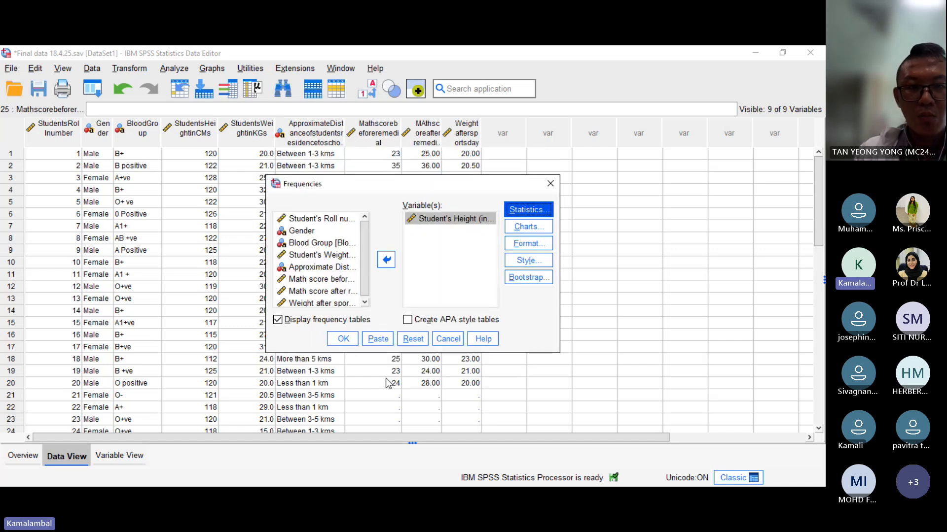
pyautogui.click(343, 340)
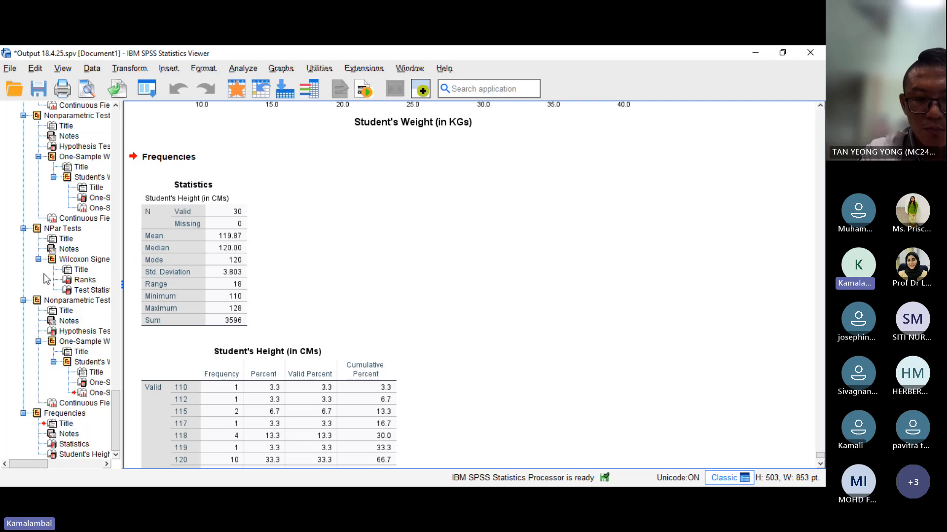
# Step: Examine the Statistics table and the frequency table for Student's Height (in CMs) in the output
pyautogui.click(173, 269)
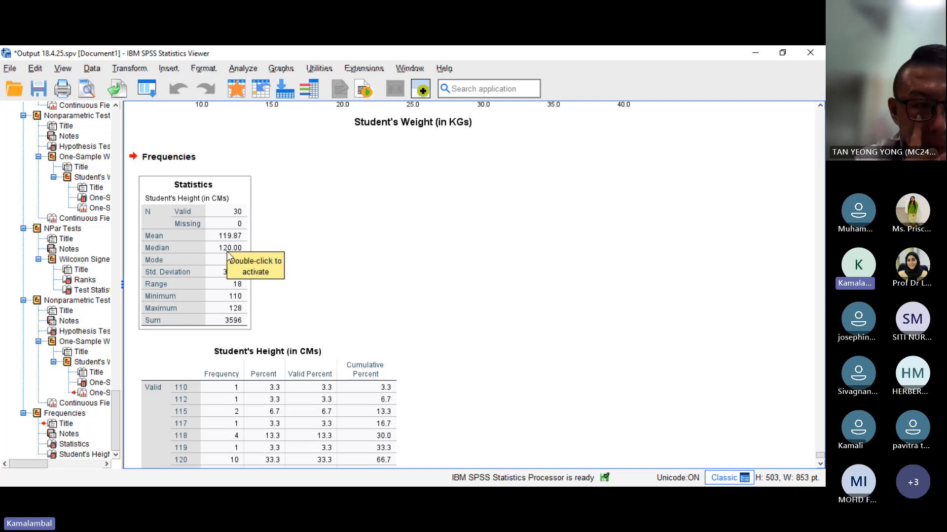
pyautogui.click(191, 260)
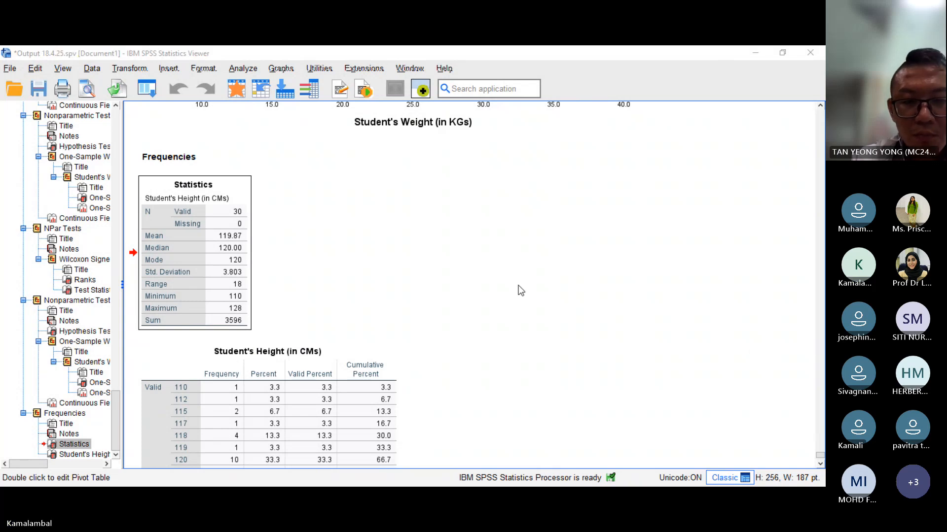
pyautogui.scroll(-5, 521, 291)
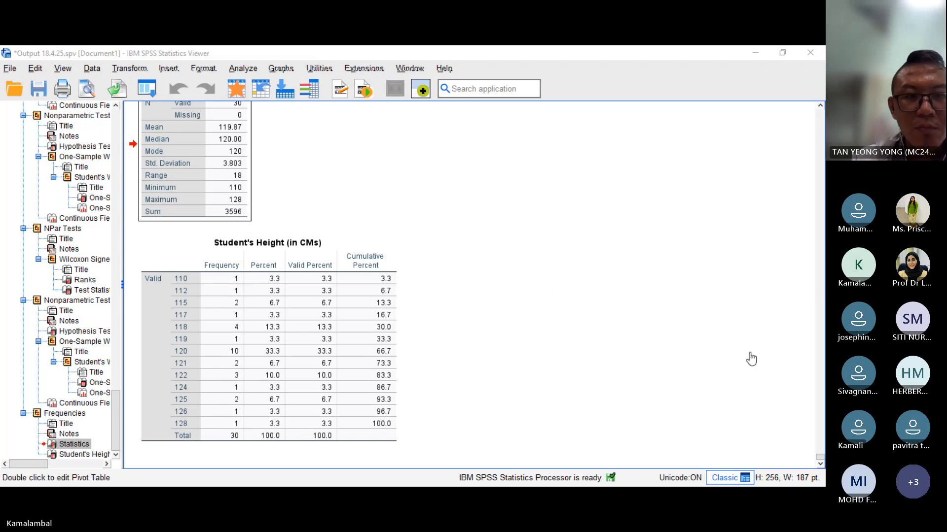
pyautogui.scroll(12, 457, 294)
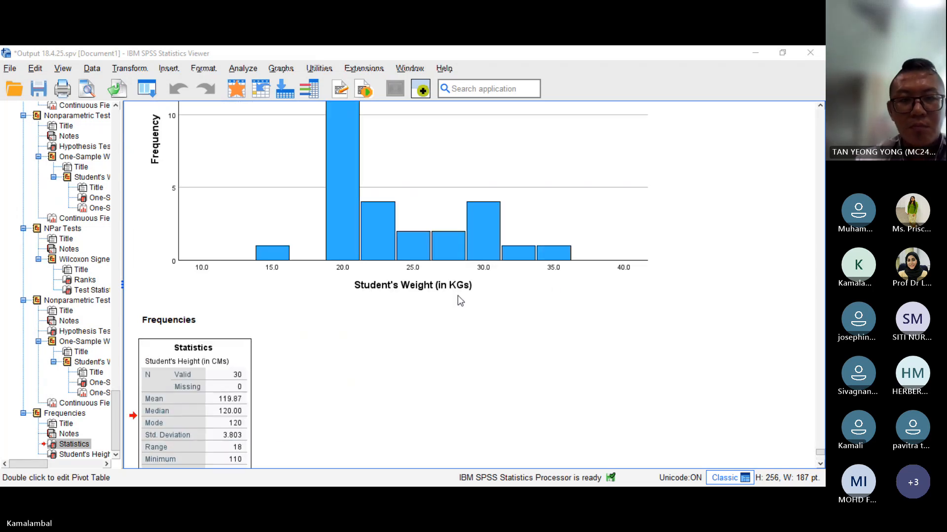
pyautogui.scroll(-7, 460, 300)
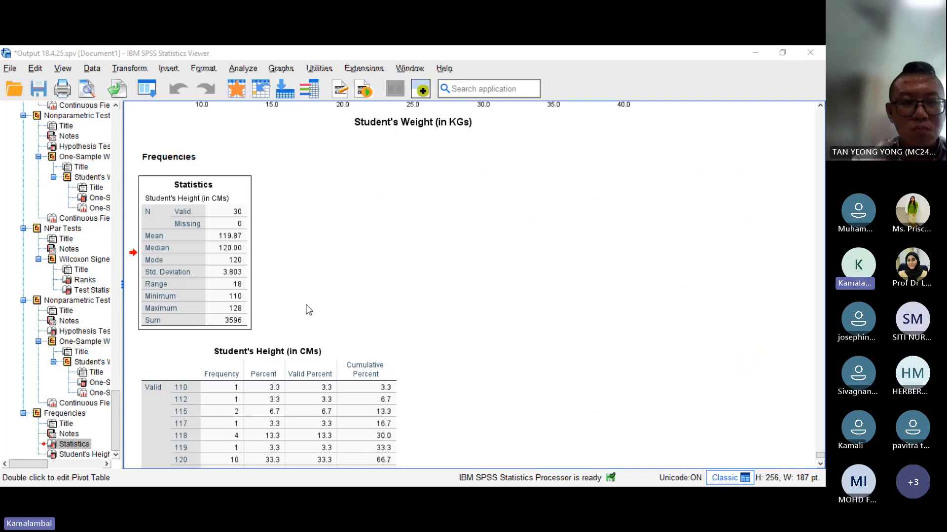
# Step: Copy the Frequencies Statistics table for Student's Height (in CMs) from the output
pyautogui.doubleClick(187, 252)
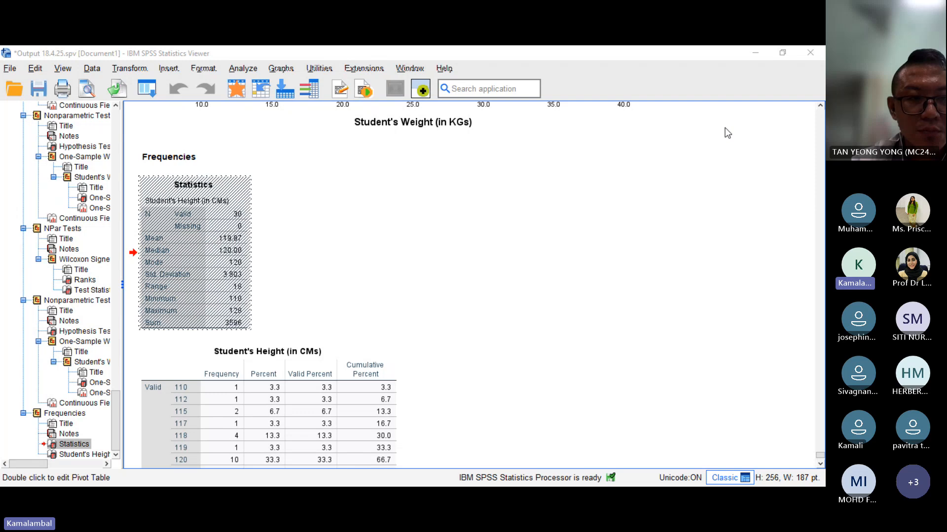
pyautogui.click(697, 130)
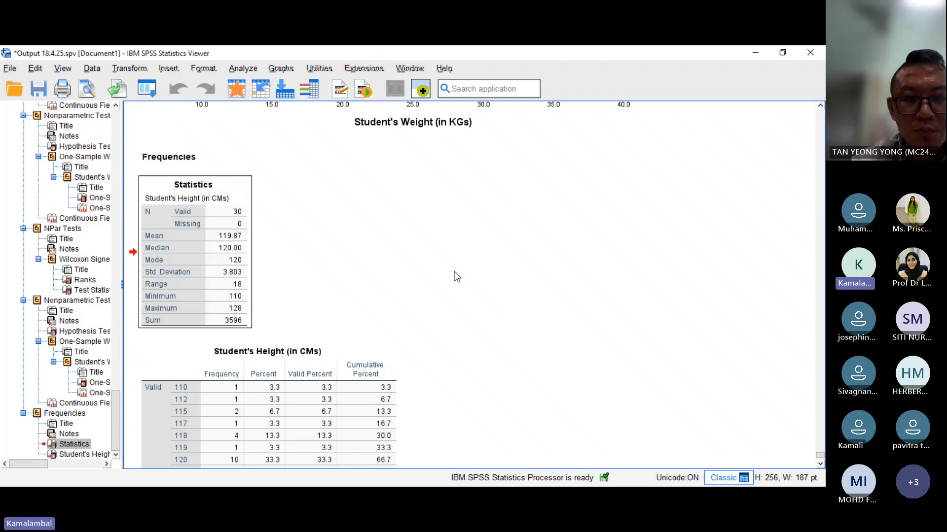
pyautogui.rightClick(207, 271)
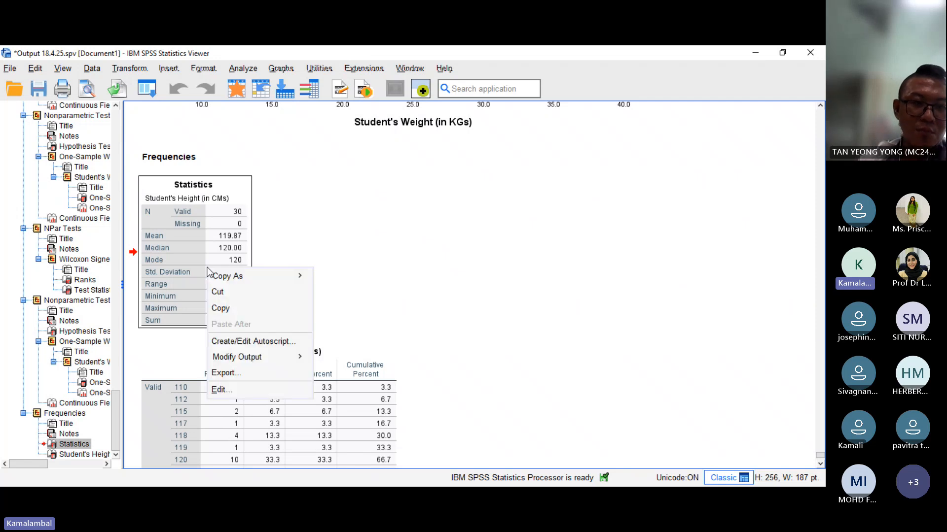
pyautogui.click(220, 308)
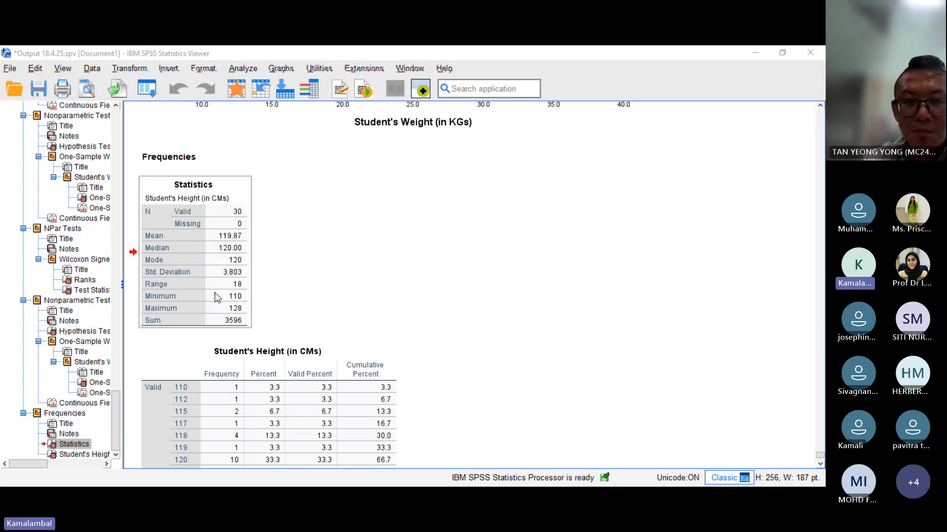
pyautogui.click(171, 236)
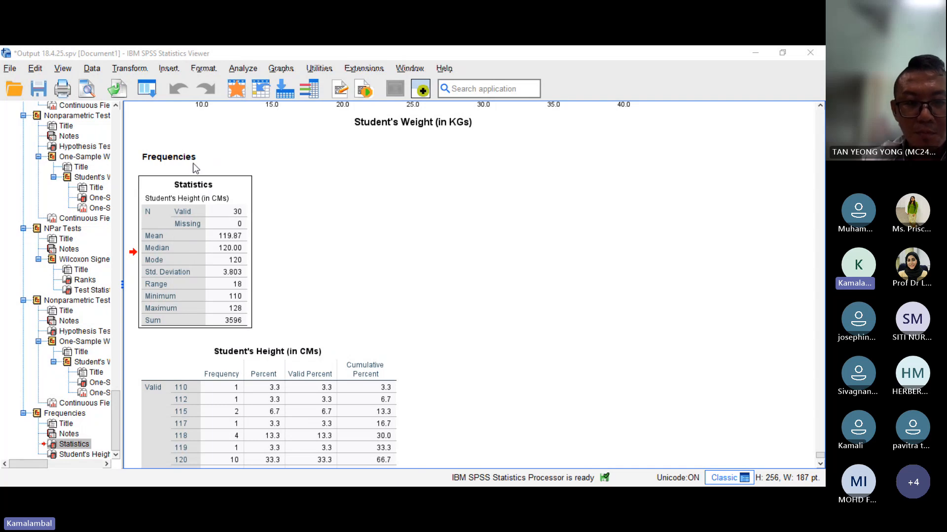
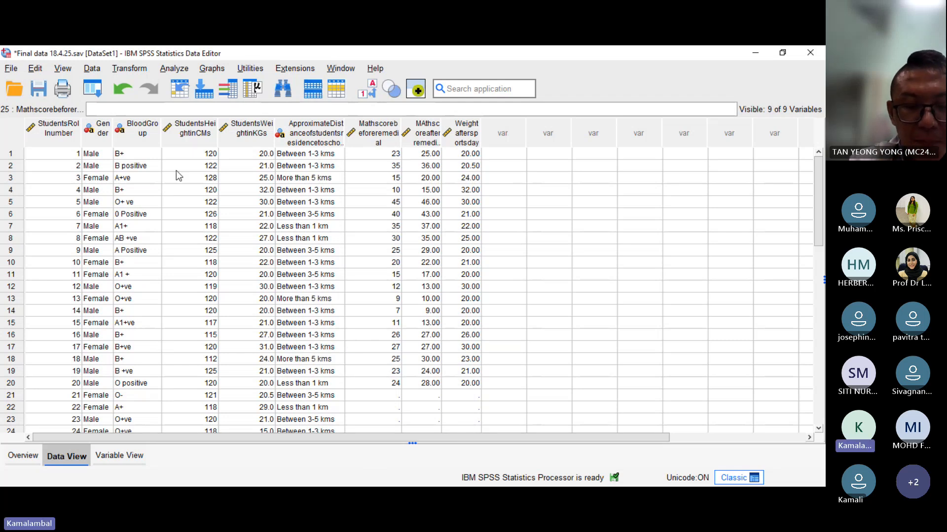
# Step: Start an Explore analysis from the data editor and clear the two weight variables from its dependent list
pyautogui.click(173, 70)
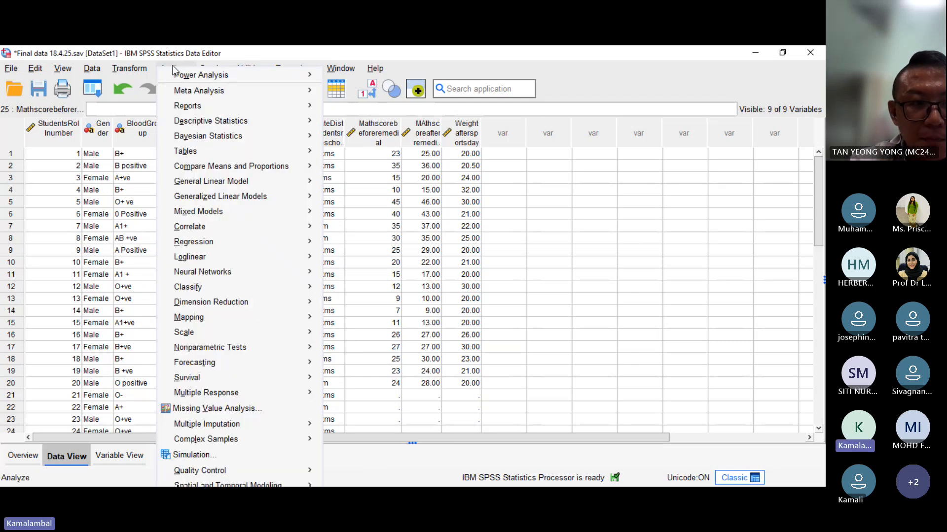
pyautogui.moveTo(213, 127)
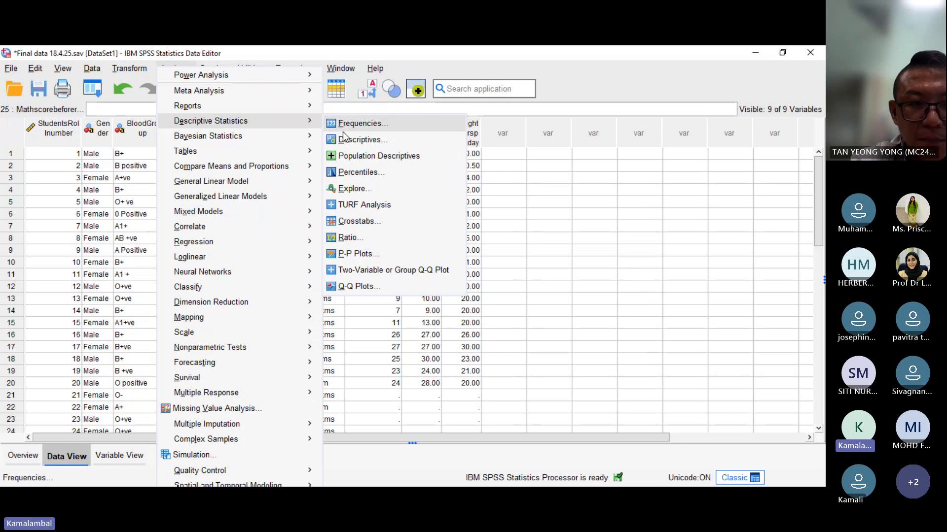
pyautogui.click(362, 191)
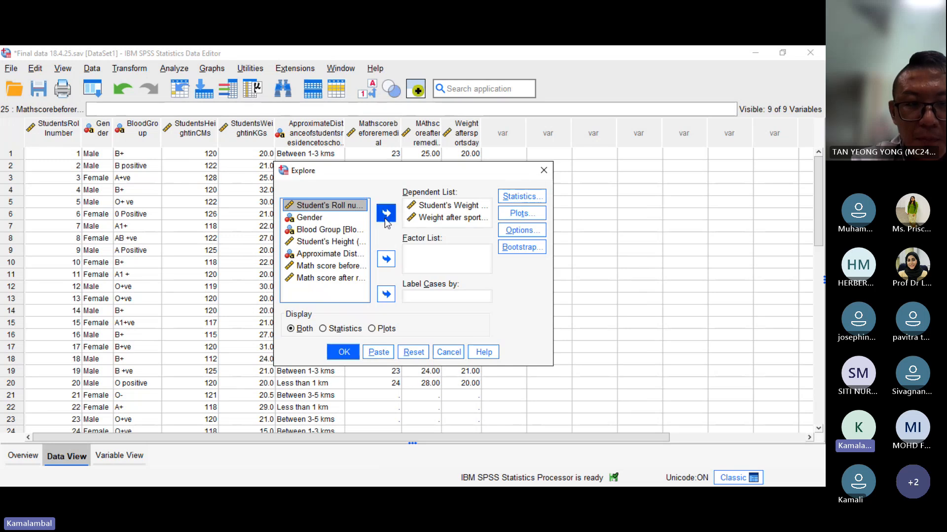
pyautogui.click(446, 206)
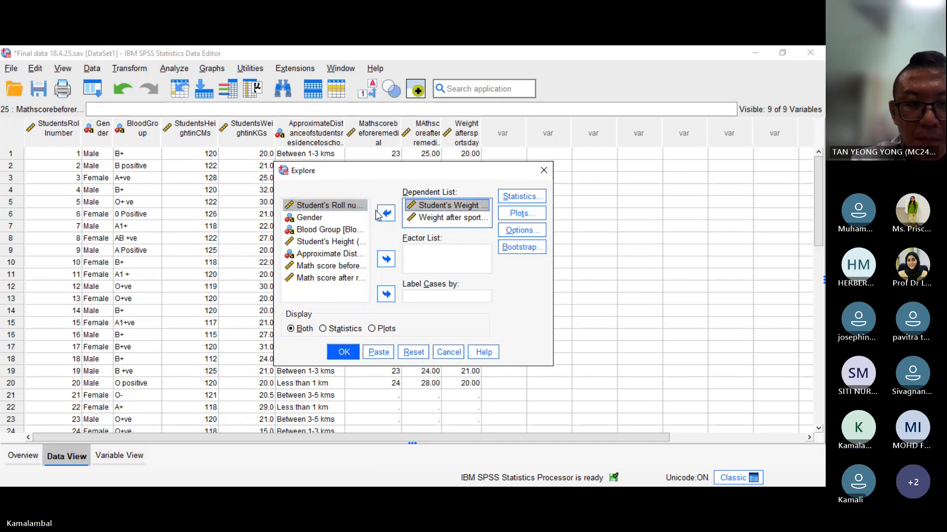
pyautogui.click(387, 213)
pyautogui.click(387, 213)
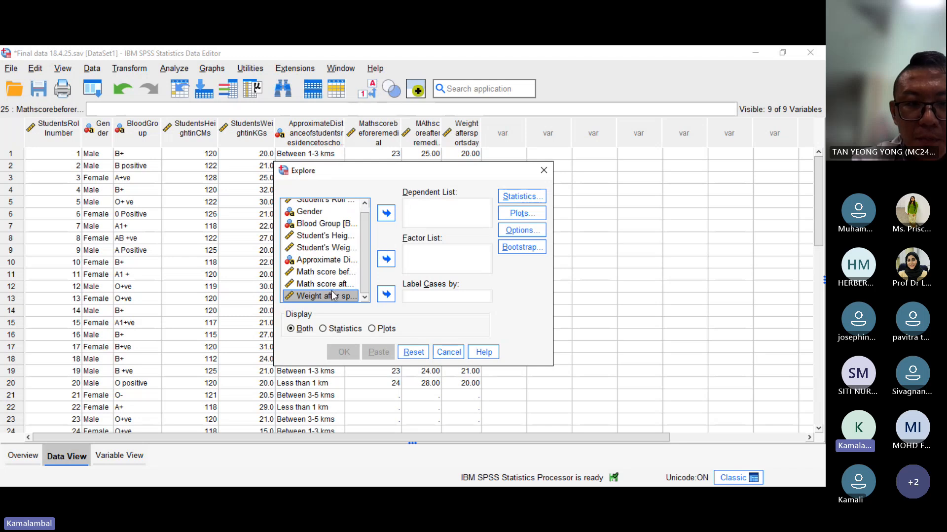
# Step: Set Student's Height (in CMs) as the dependent variable and check the Explore statistics options without changing them
pyautogui.scroll(1, 331, 295)
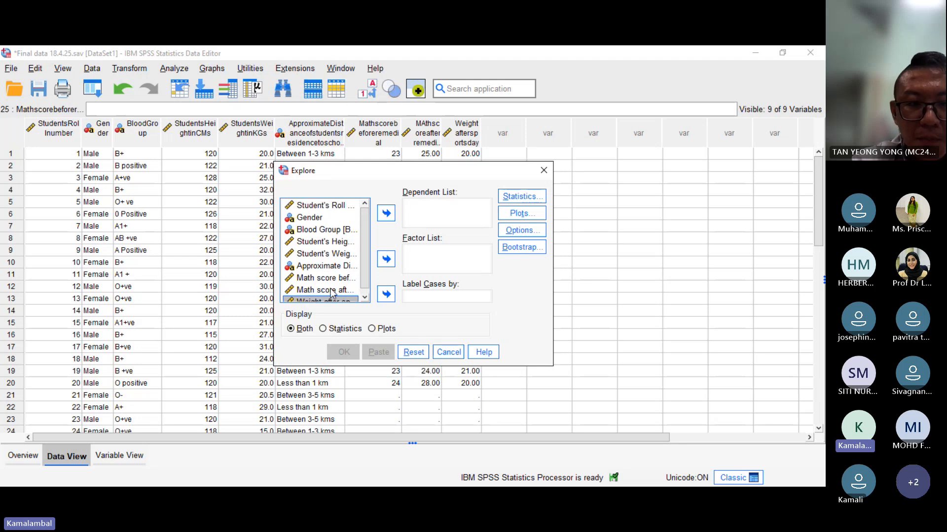
pyautogui.click(329, 243)
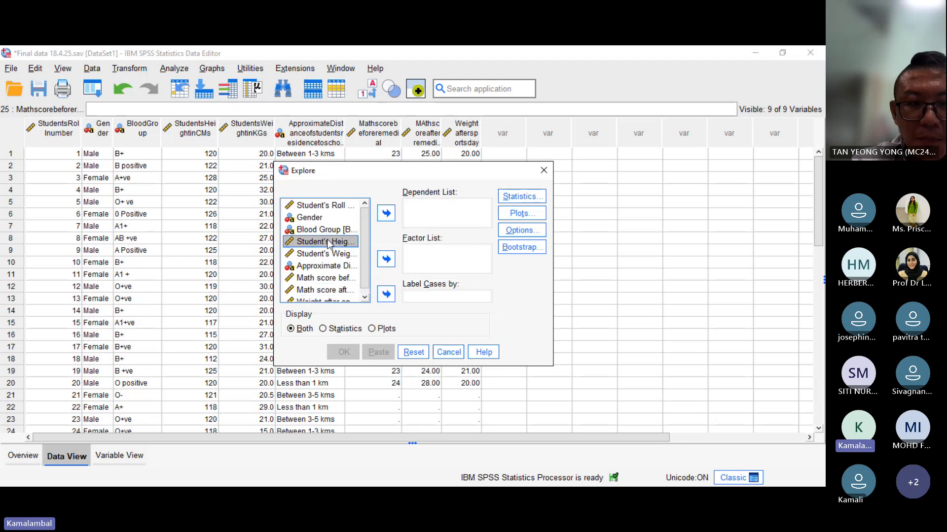
pyautogui.click(385, 214)
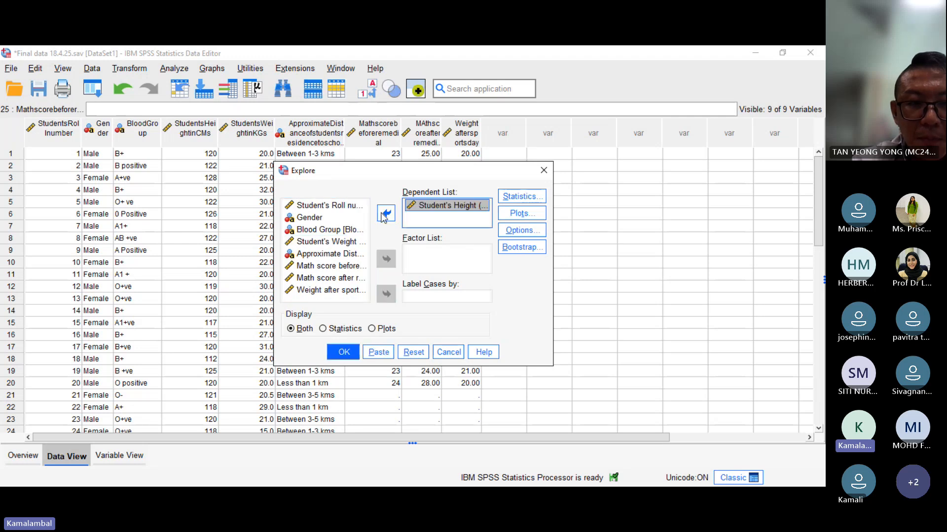
pyautogui.click(515, 199)
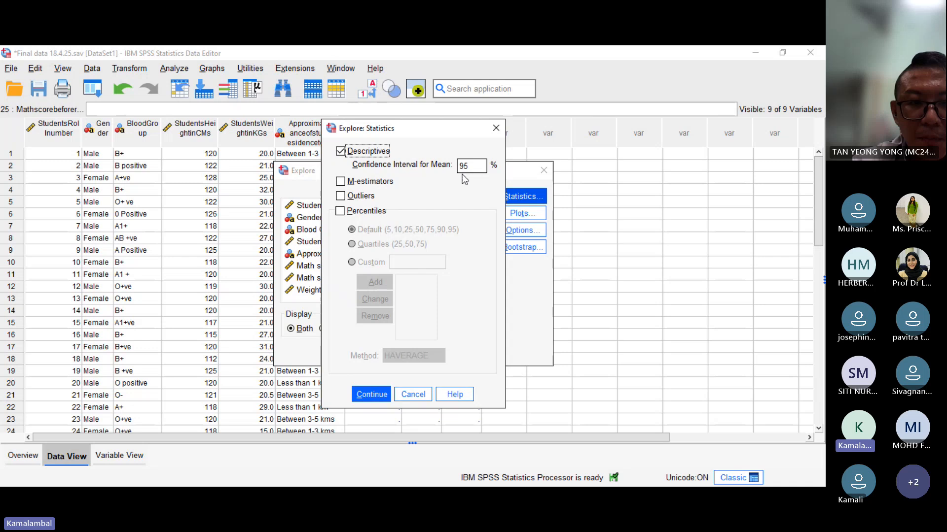
pyautogui.click(415, 396)
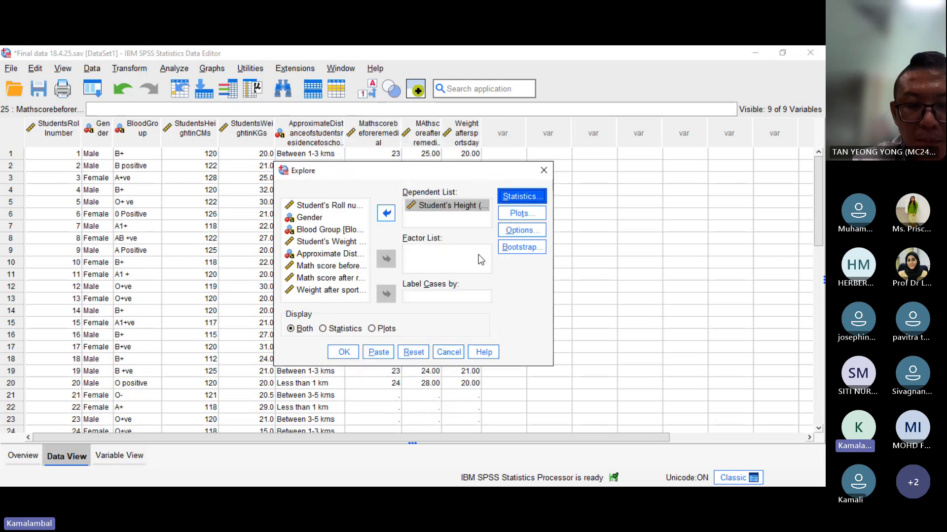
# Step: Include the stem-and-leaf plot, histogram and normality plots with tests, and run the Explore analysis
pyautogui.click(517, 216)
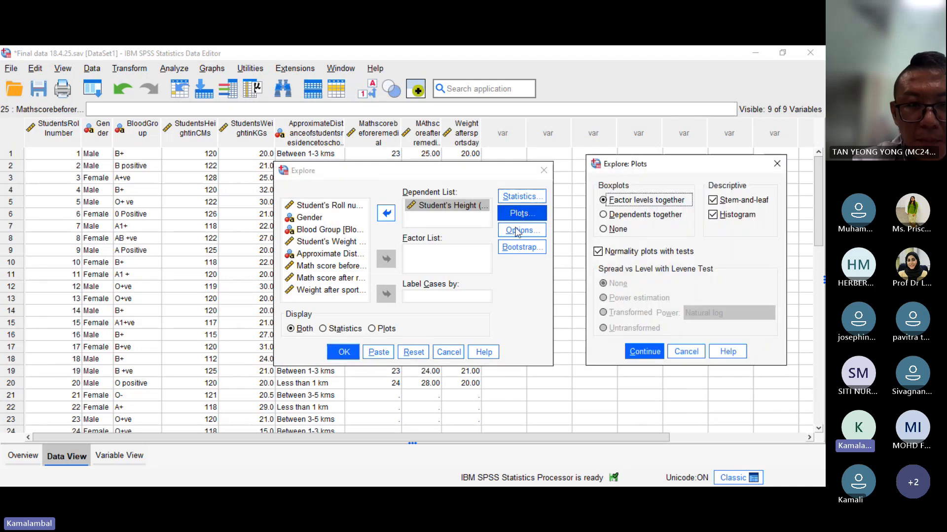
pyautogui.click(711, 203)
pyautogui.click(711, 202)
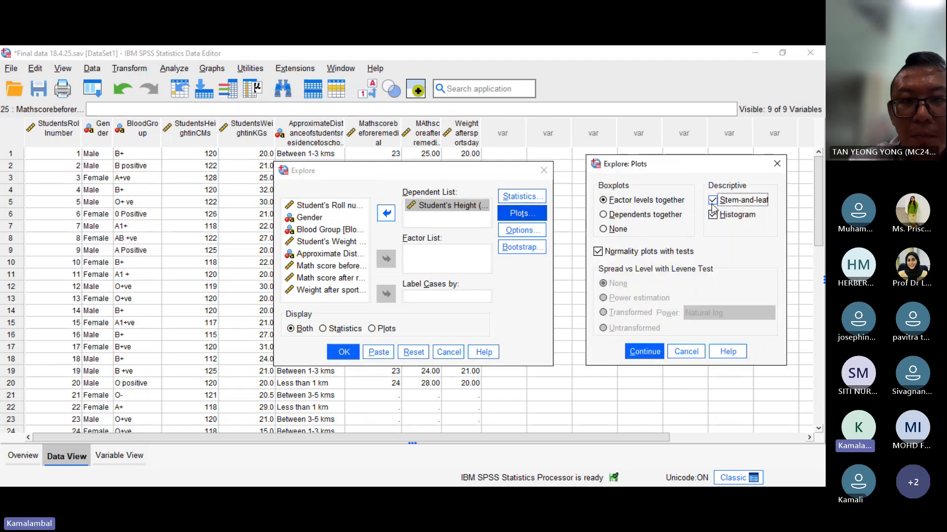
pyautogui.click(713, 215)
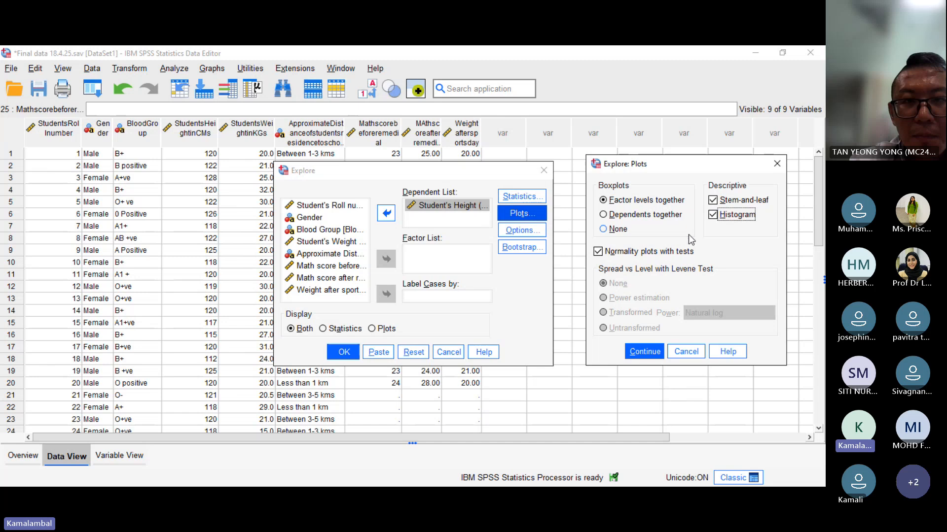
pyautogui.click(598, 252)
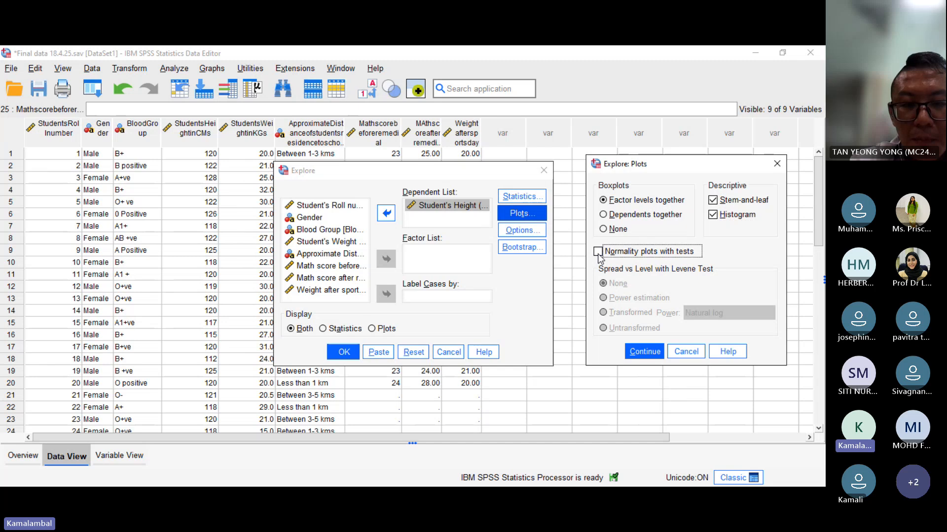
pyautogui.click(643, 351)
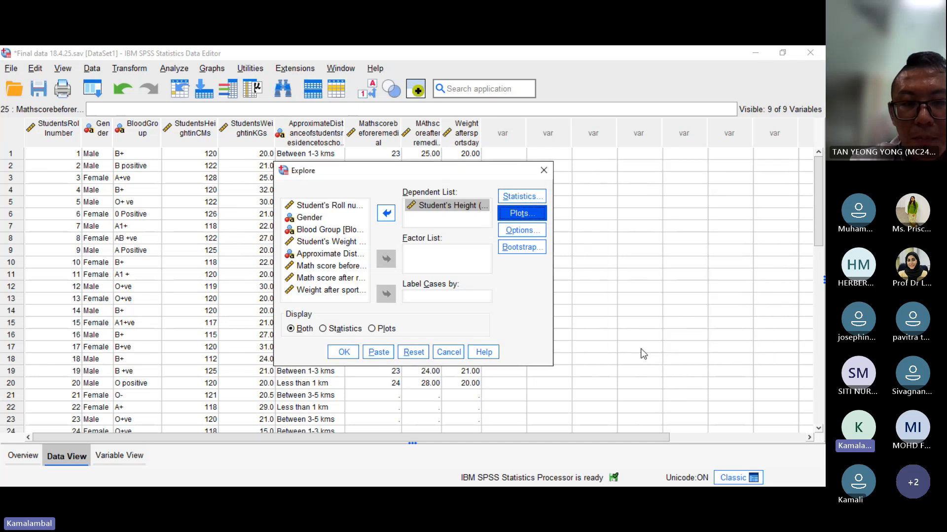
pyautogui.click(344, 354)
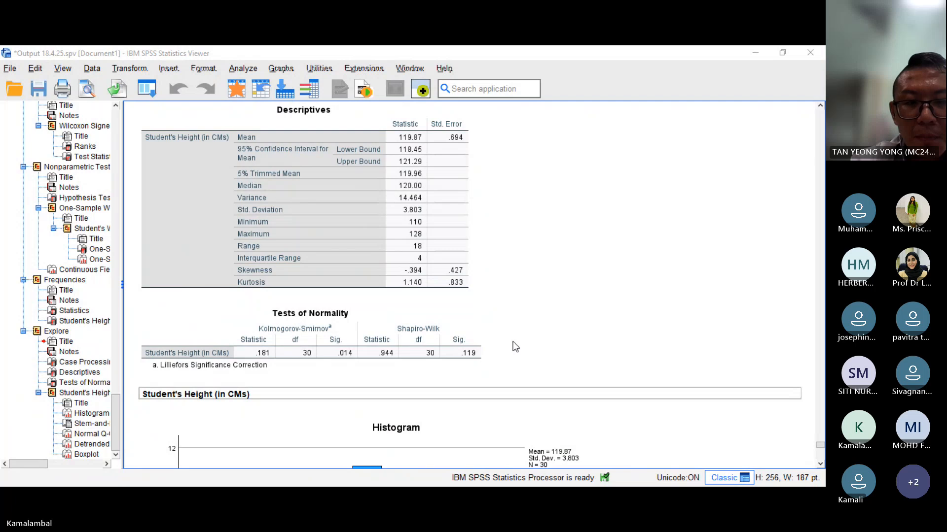
# Step: Examine the Explore output for Student's Height (in CMs), from the Tests of Normality table through the histogram and Q-Q plots to the boxplot
pyautogui.click(442, 359)
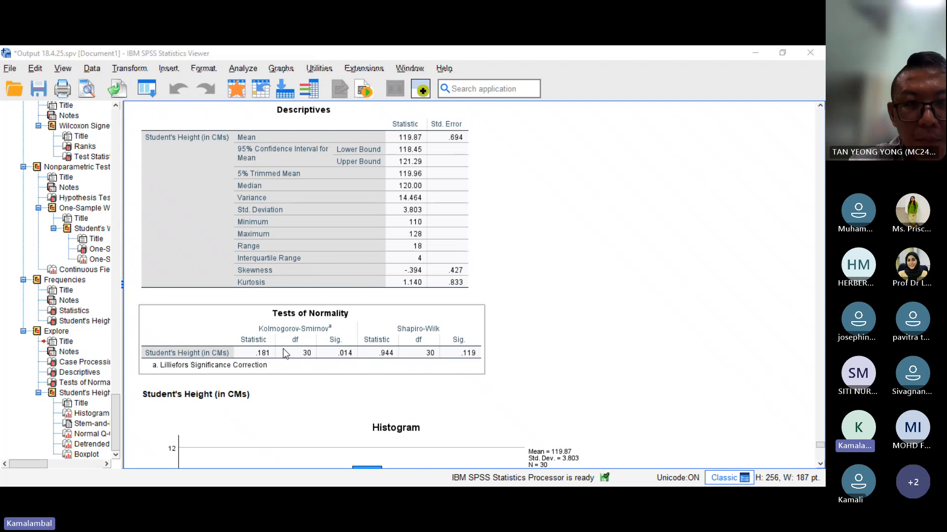
pyautogui.scroll(-3, 283, 348)
pyautogui.scroll(-3, 283, 348)
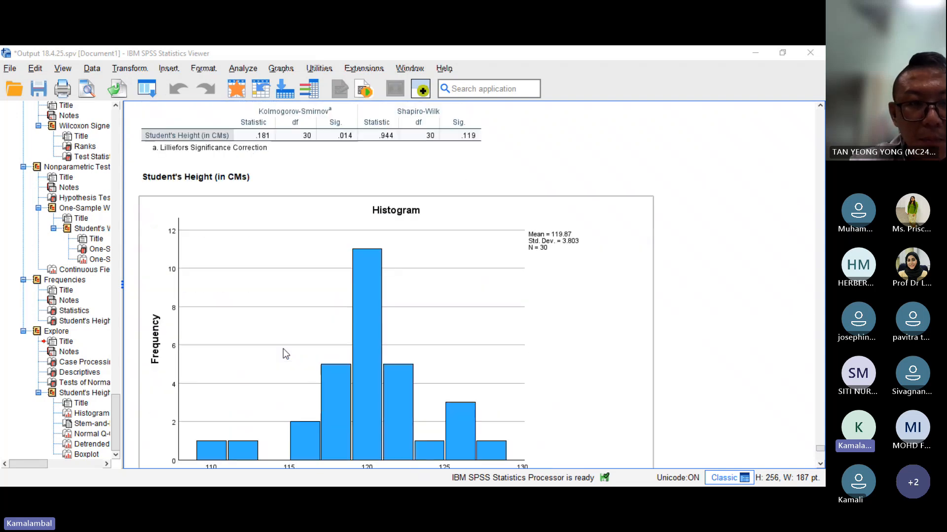
pyautogui.scroll(-15, 283, 348)
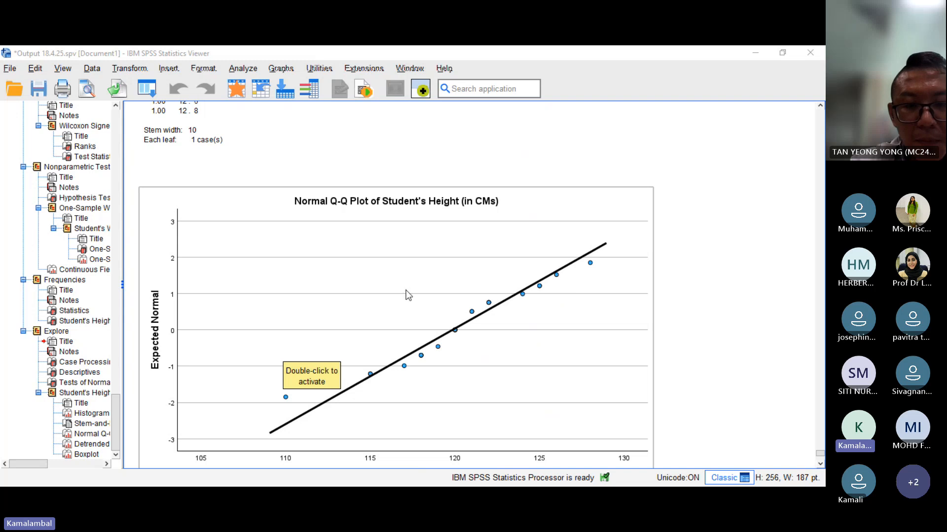
pyautogui.scroll(-6, 409, 303)
pyautogui.scroll(-10, 413, 312)
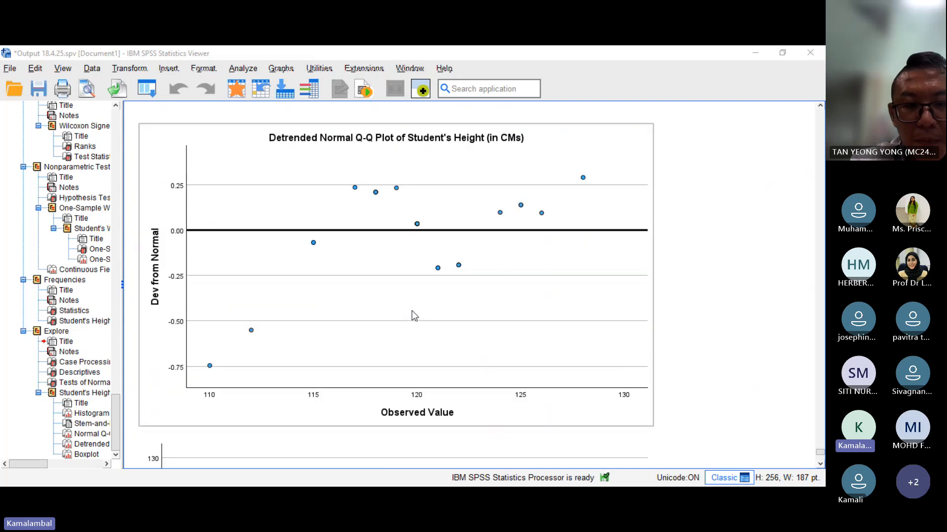
pyautogui.scroll(-2, 413, 316)
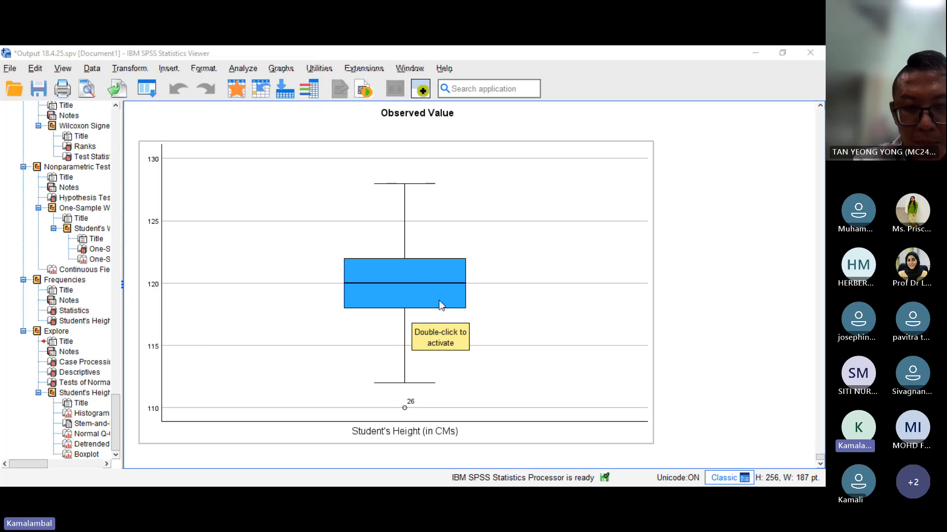
pyautogui.scroll(12, 572, 328)
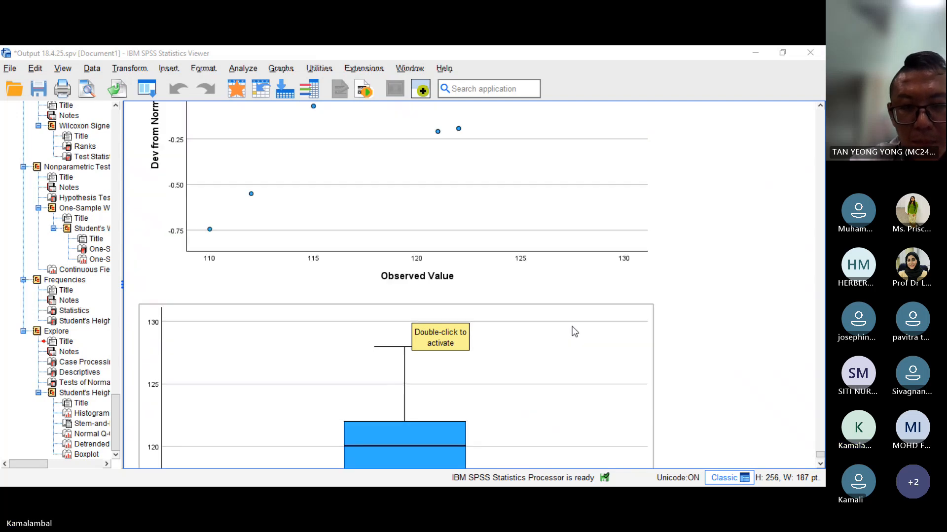
pyautogui.scroll(15, 572, 326)
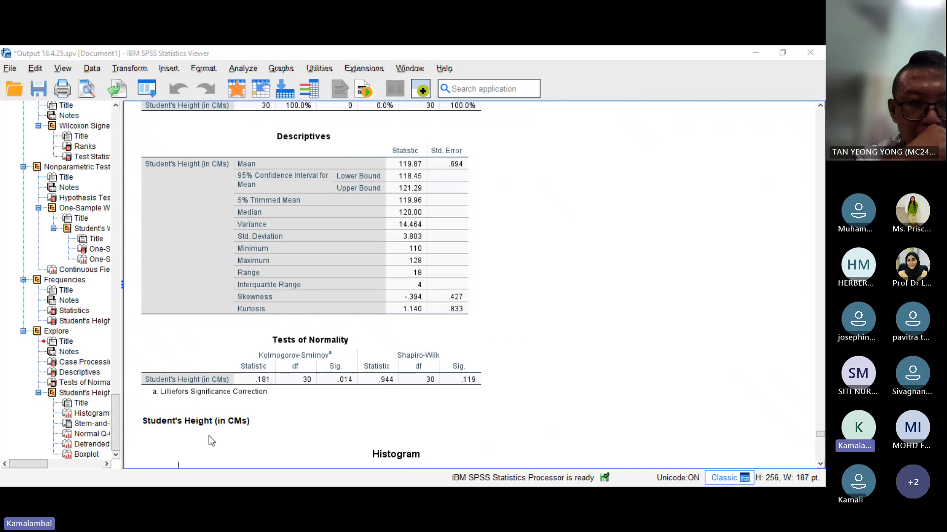
# Step: Review the Shapiro-Wilk significance for height, and compare it with the histogram, the normal Q-Q plot and the boxplot
pyautogui.click(313, 347)
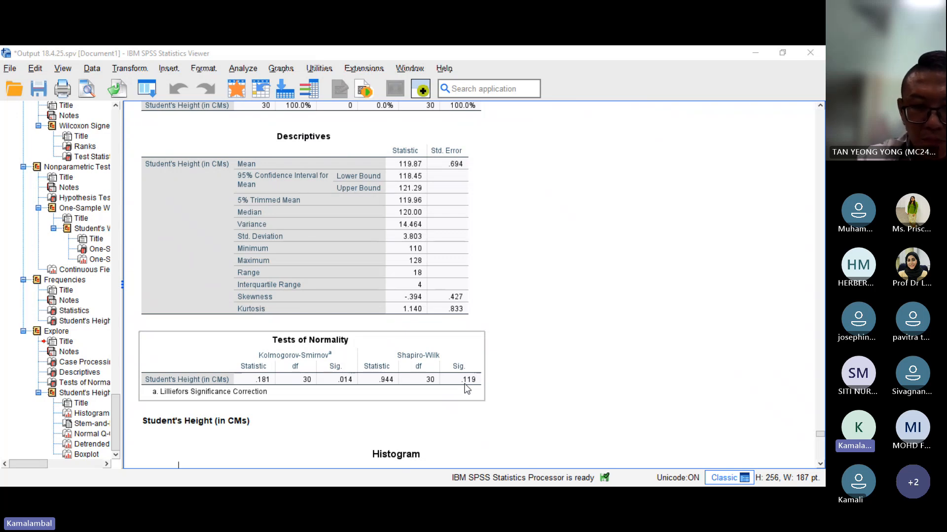
pyautogui.scroll(-10, 466, 389)
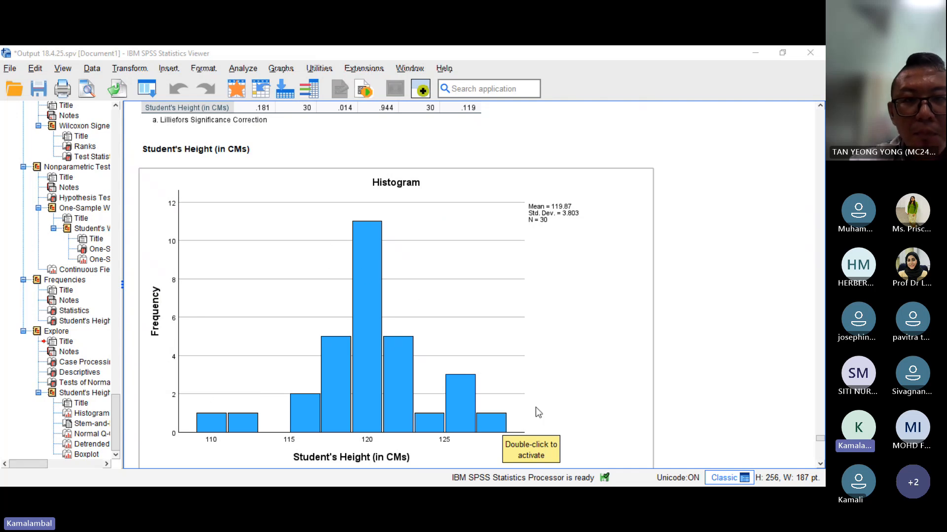
pyautogui.scroll(-10, 538, 412)
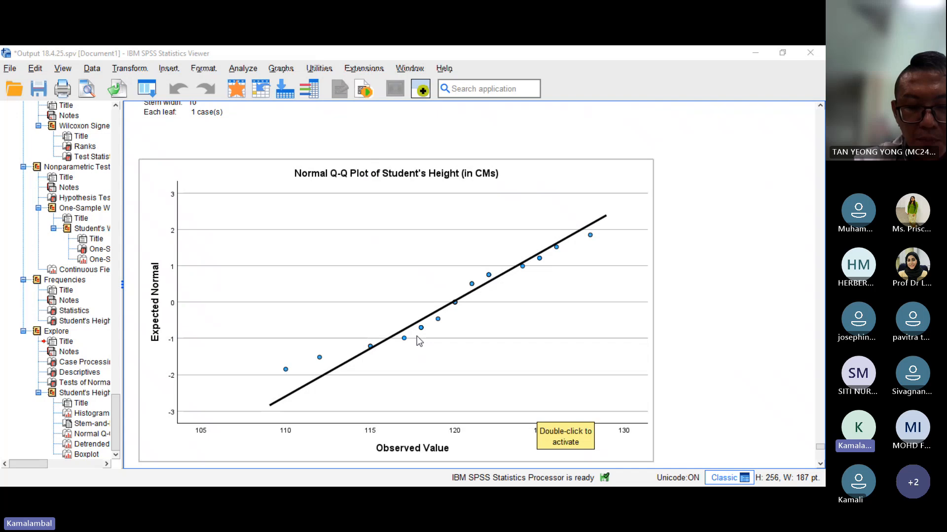
pyautogui.scroll(5, 419, 342)
pyautogui.scroll(3, 416, 338)
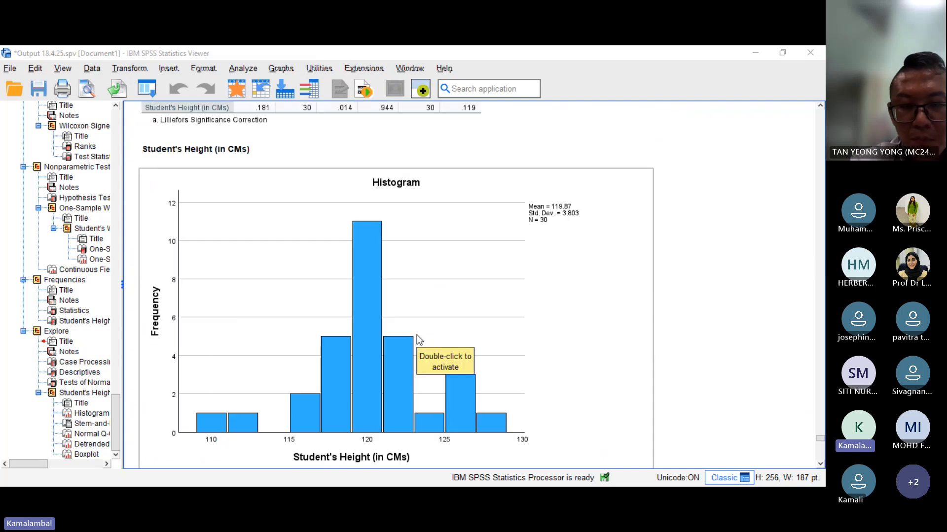
pyautogui.scroll(-4, 416, 338)
pyautogui.scroll(-5, 417, 340)
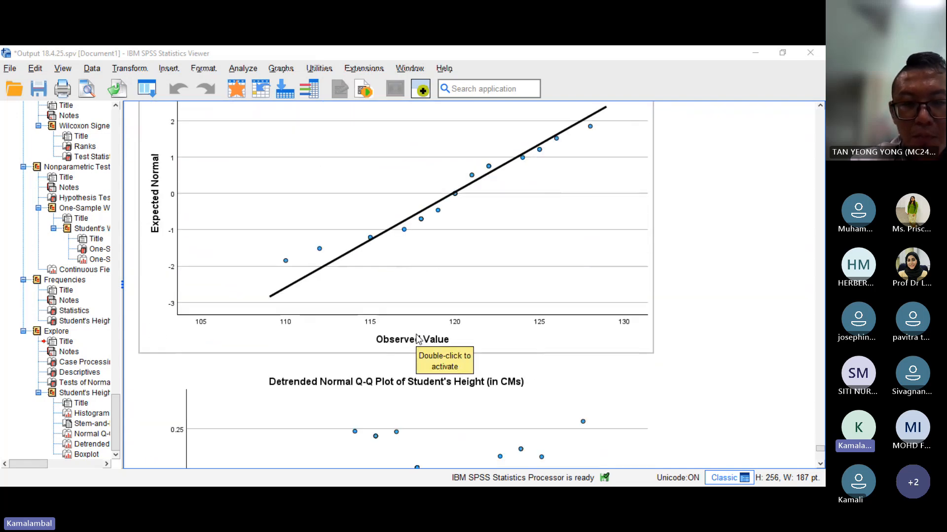
pyautogui.scroll(-9, 418, 340)
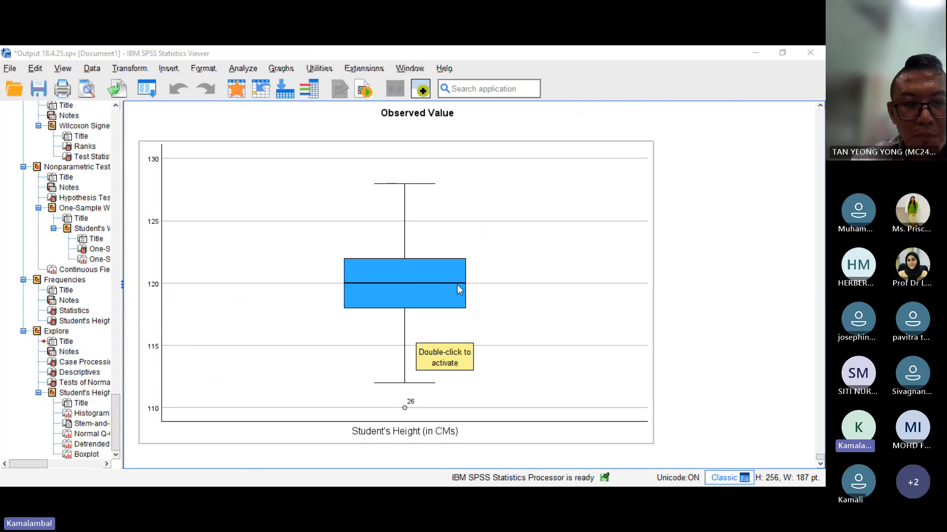
# Step: Return to the Tests of Normality table for Student's Height and check its Shapiro-Wilk result
pyautogui.scroll(15, 458, 285)
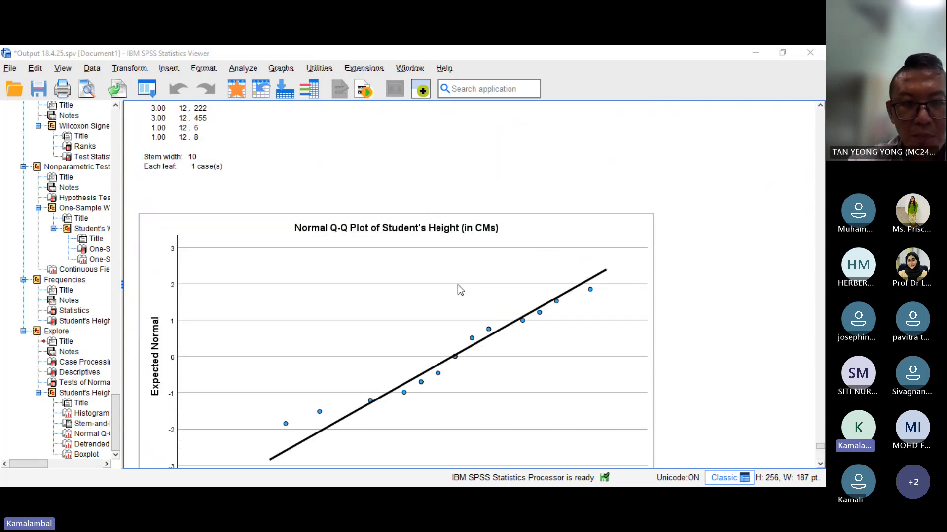
pyautogui.scroll(10, 458, 285)
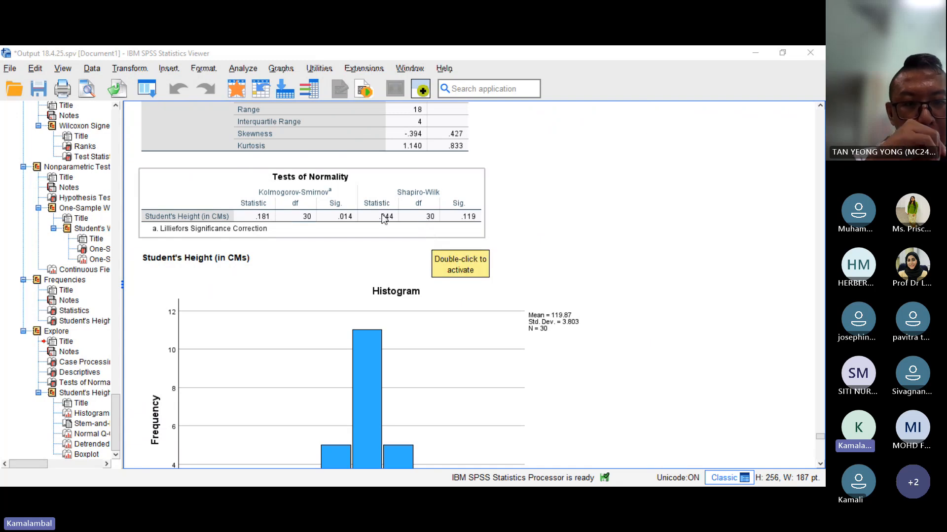
pyautogui.click(460, 220)
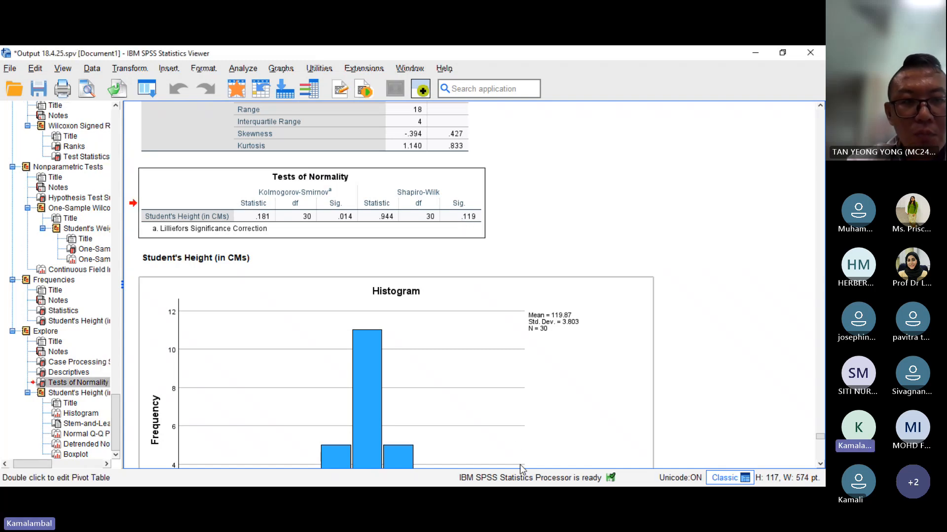
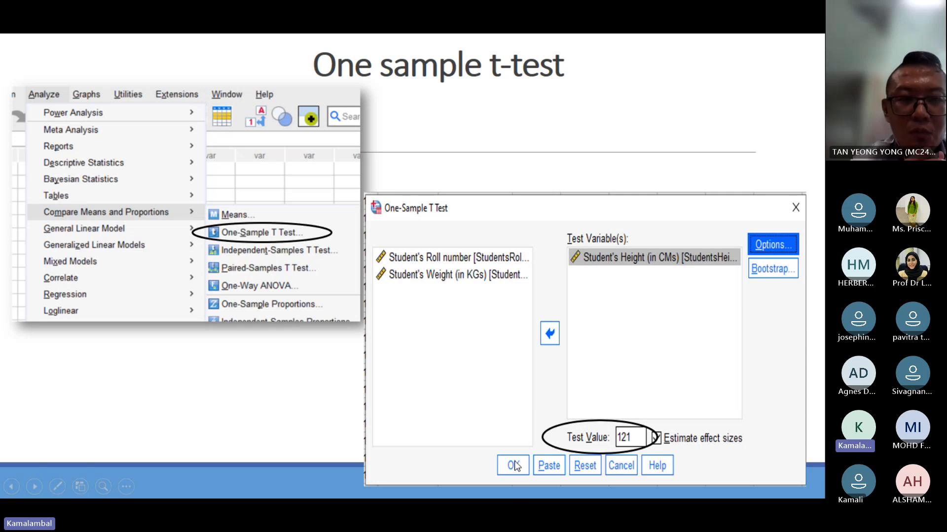
# Step: Leave the slide show and switch to the SPSS Data Editor with the student data
pyautogui.press('Escape')
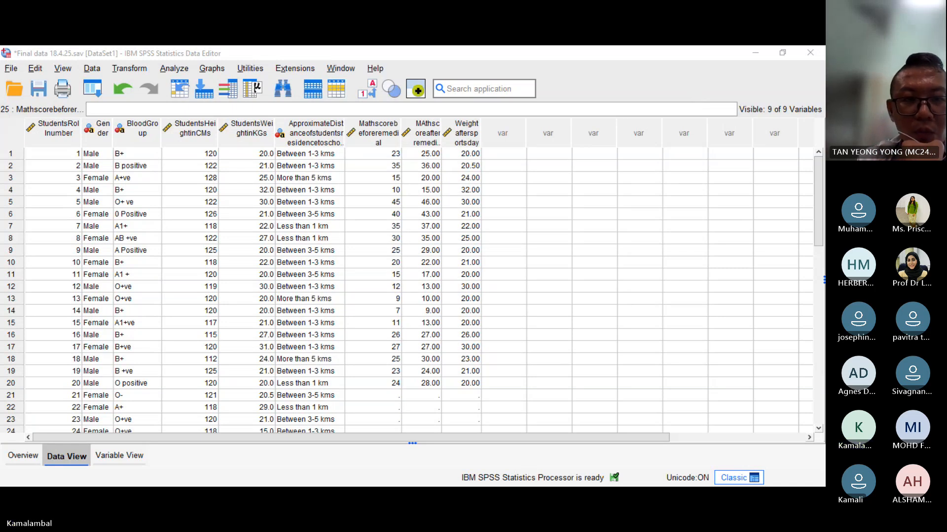
pyautogui.click(523, 495)
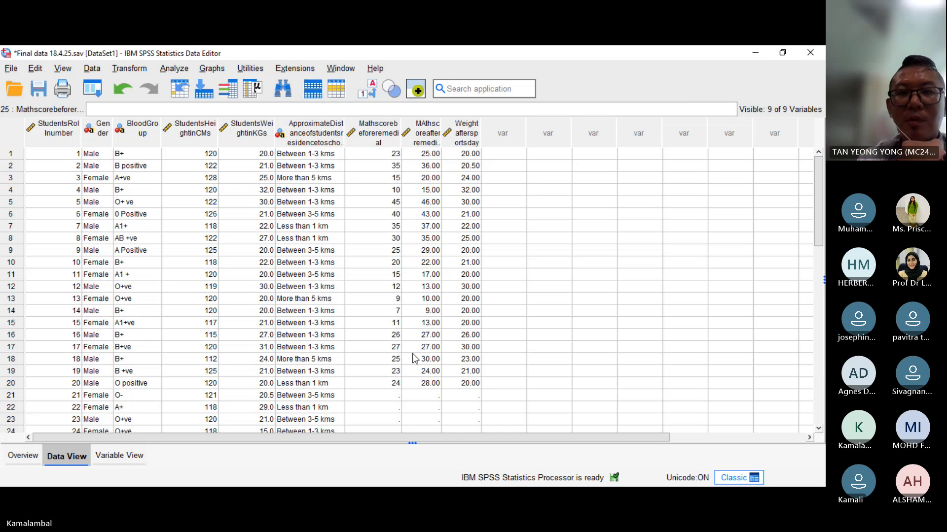
pyautogui.click(169, 70)
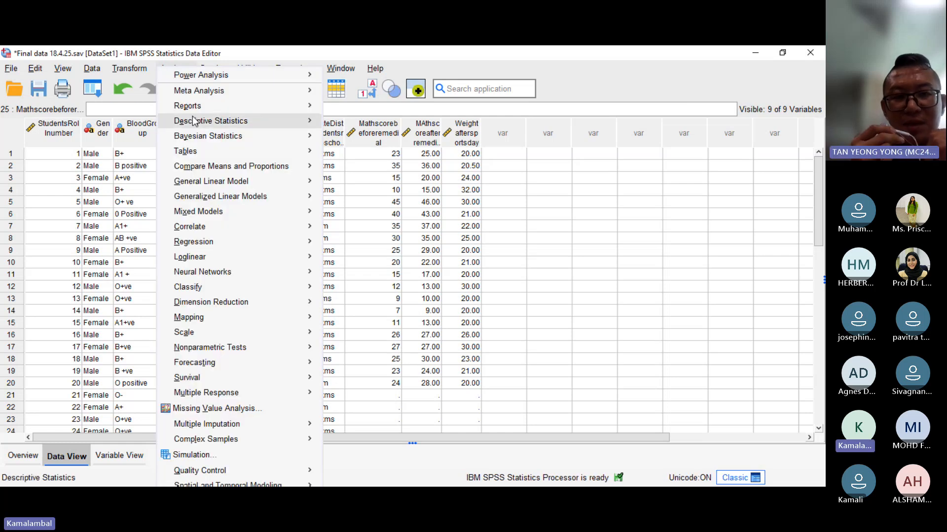
pyautogui.moveTo(195, 124)
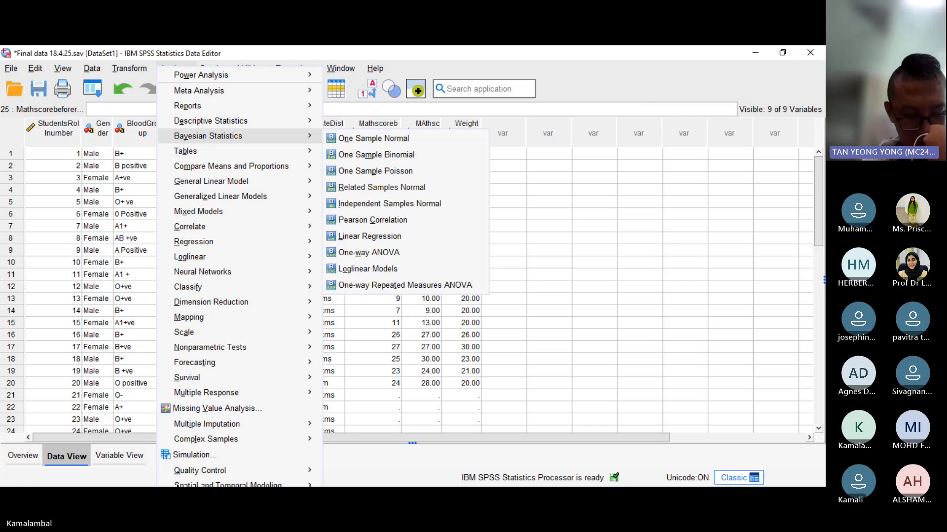
pyautogui.click(430, 496)
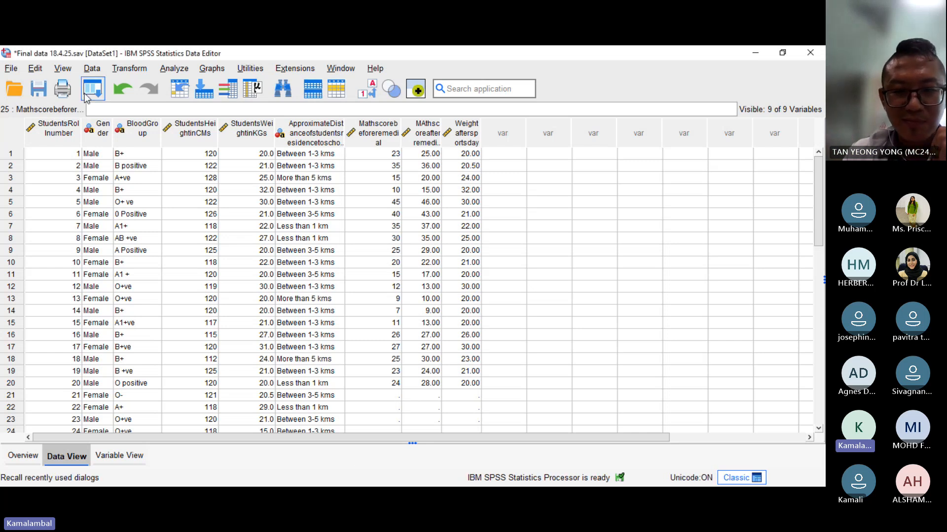
pyautogui.click(174, 68)
pyautogui.moveTo(197, 127)
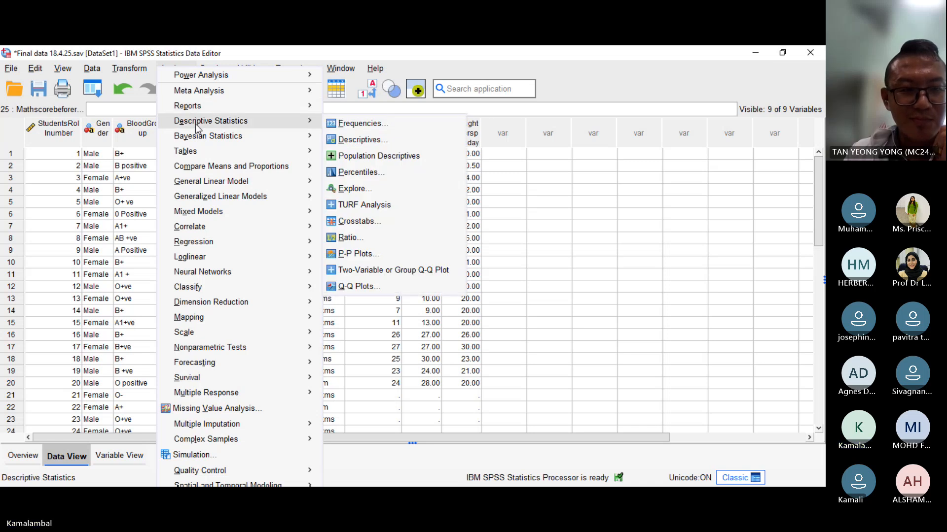
pyautogui.moveTo(250, 109)
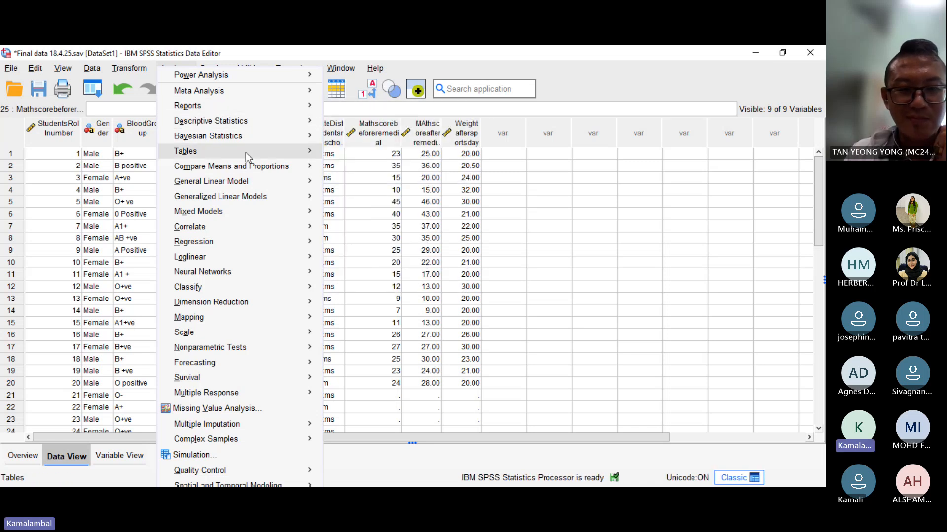
pyautogui.click(644, 95)
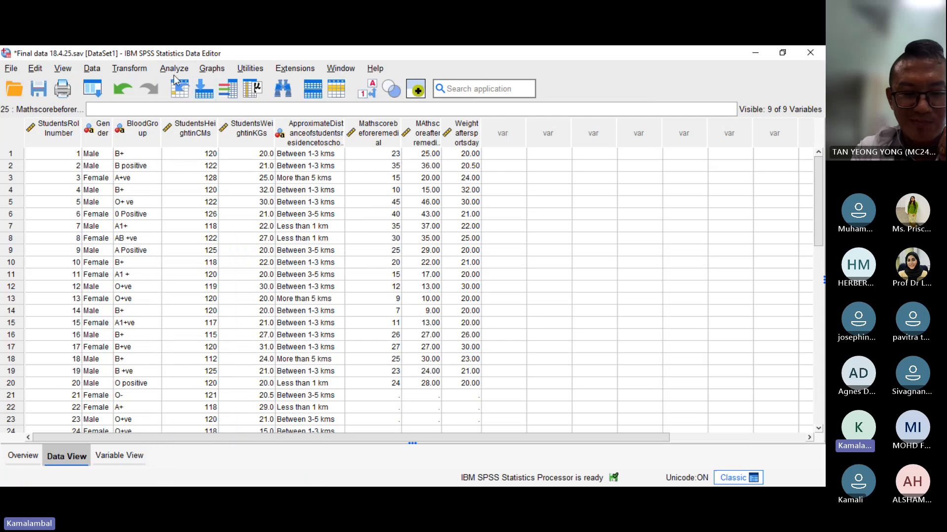
pyautogui.click(177, 68)
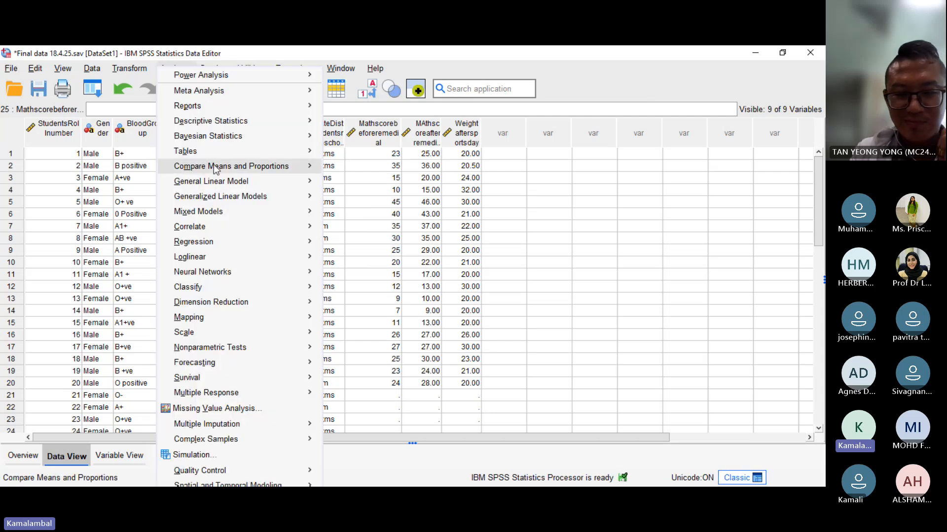
pyautogui.moveTo(215, 169)
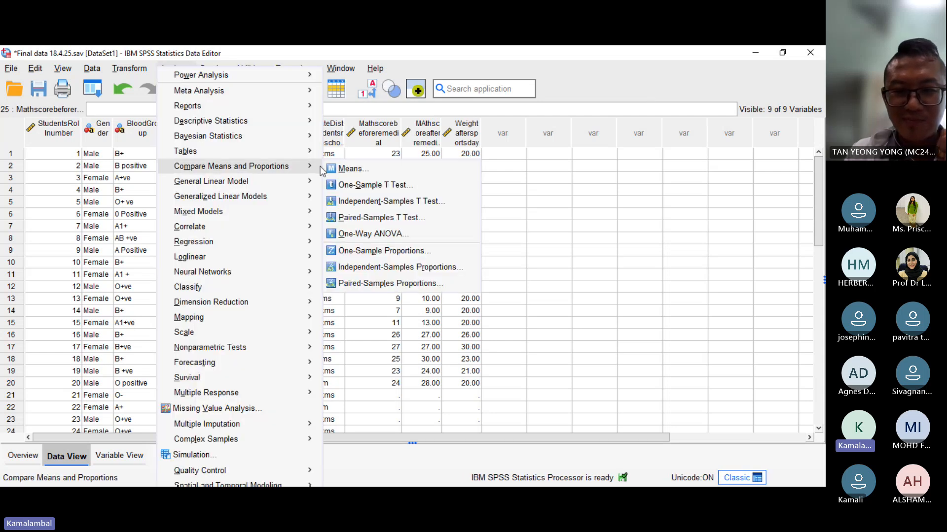
pyautogui.click(355, 185)
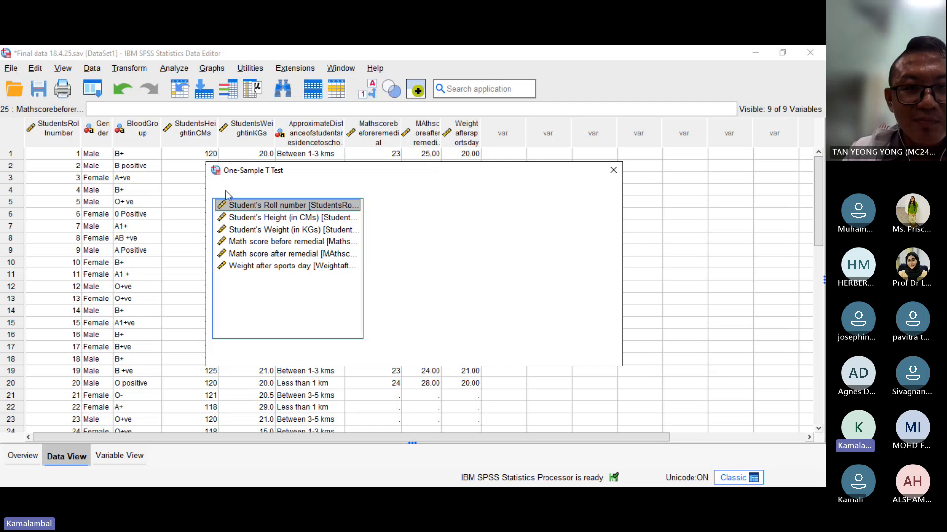
pyautogui.click(287, 219)
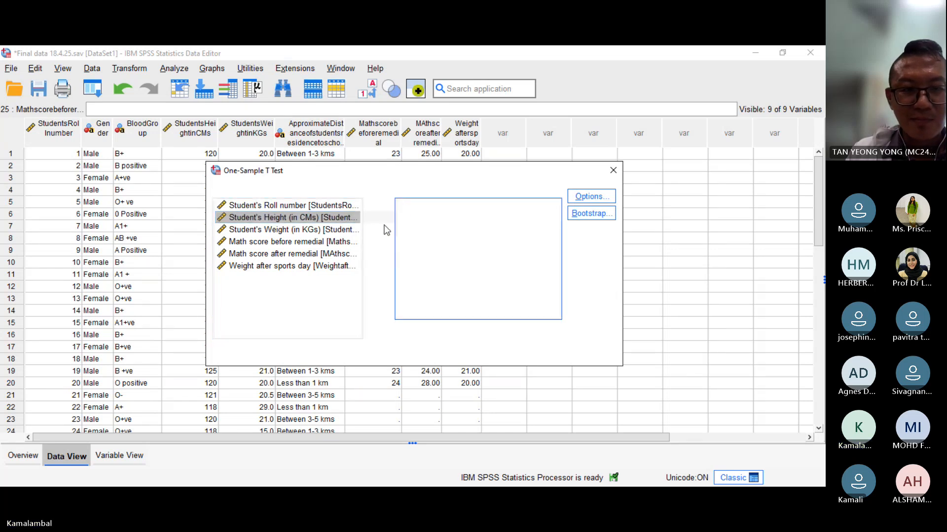
pyautogui.click(612, 173)
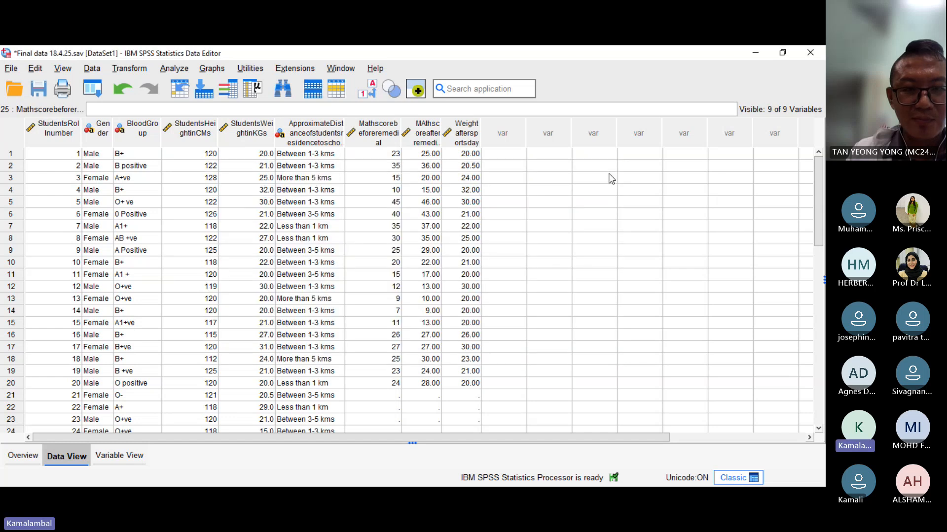
# Step: Set up a One-Sample T Test with Student's Height (in CMs) as the test variable and a test value of 121
pyautogui.click(176, 73)
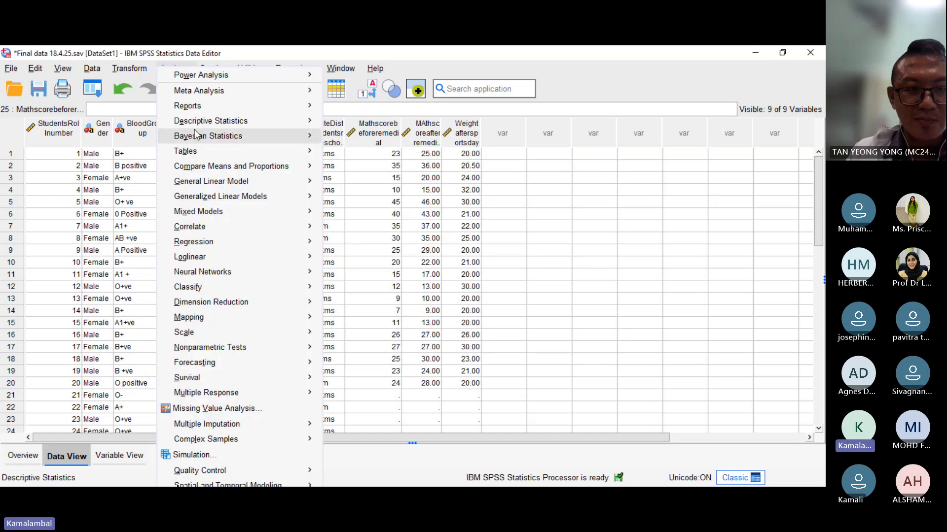
pyautogui.moveTo(276, 166)
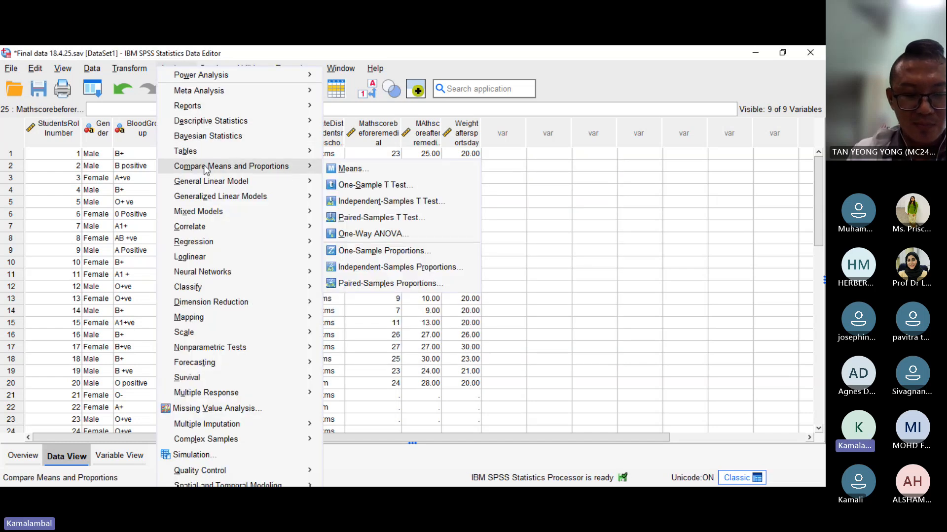
pyautogui.click(403, 185)
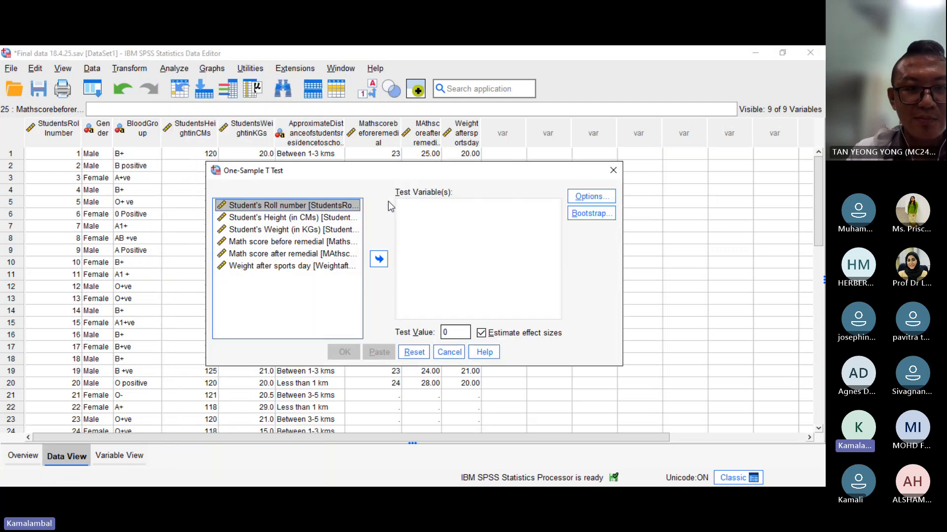
pyautogui.click(314, 220)
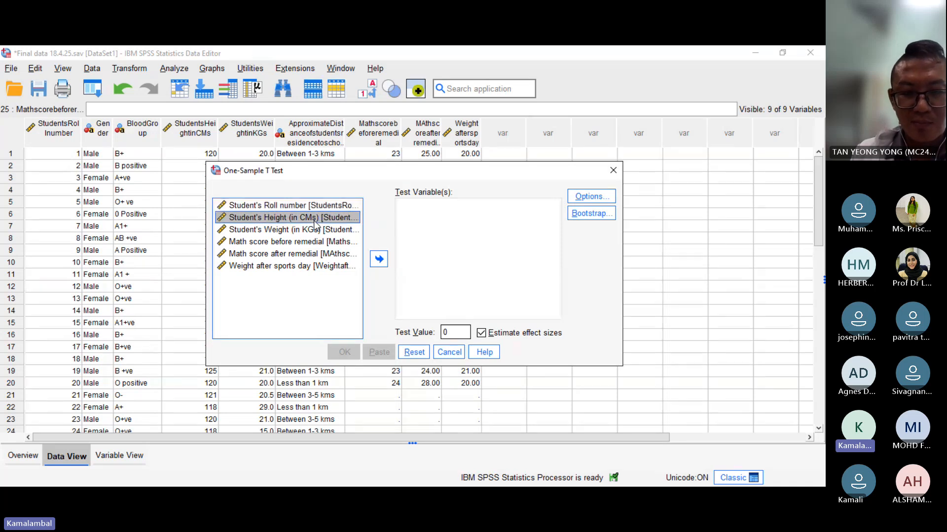
pyautogui.click(376, 264)
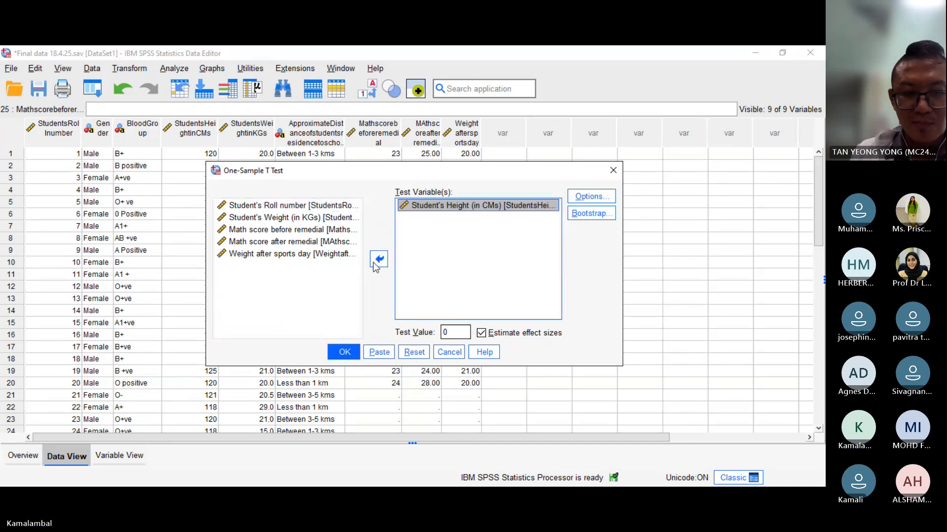
pyautogui.doubleClick(448, 333)
pyautogui.write('12')
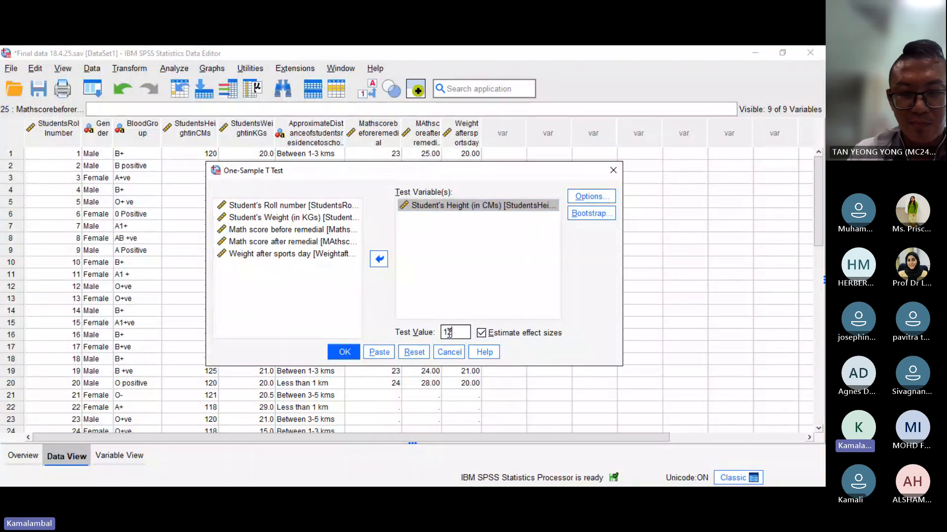
pyautogui.write('1')
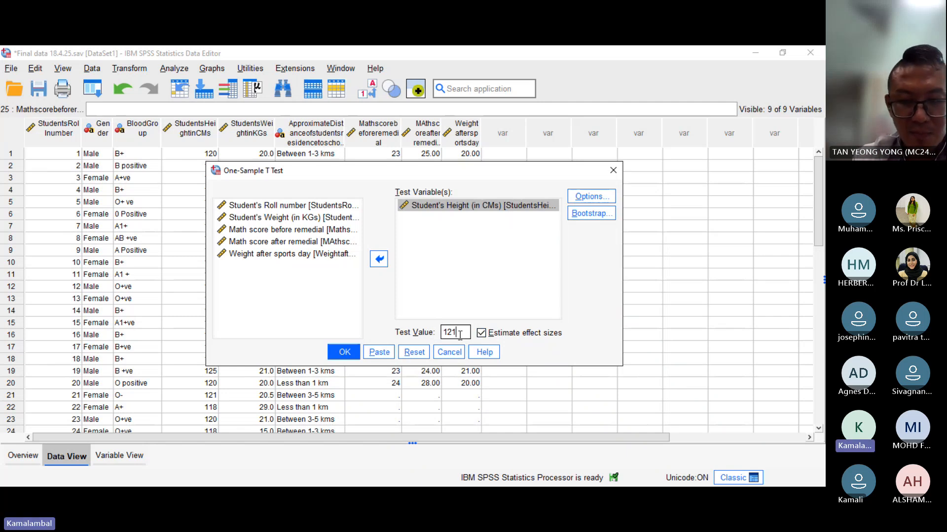
# Step: Run the one-sample t-test with the confidence interval kept at 95% and review its output tables
pyautogui.click(584, 197)
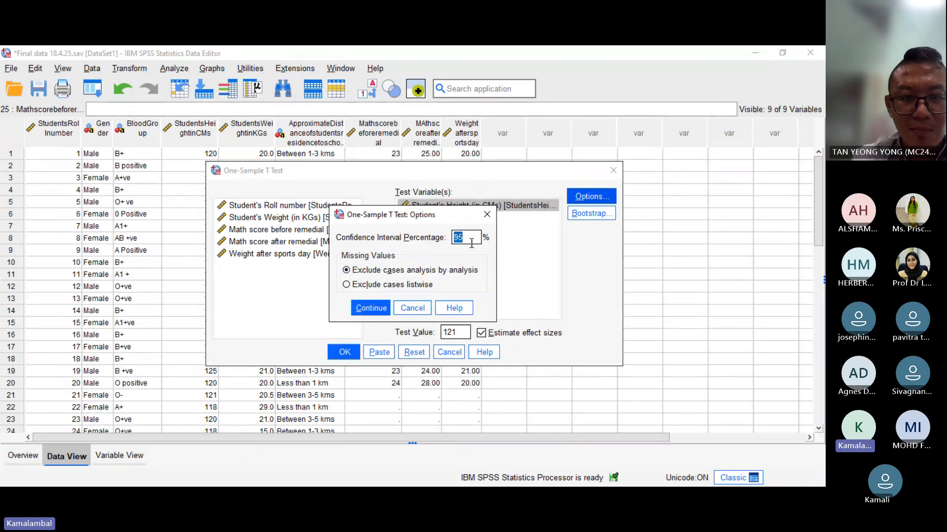
pyautogui.click(365, 309)
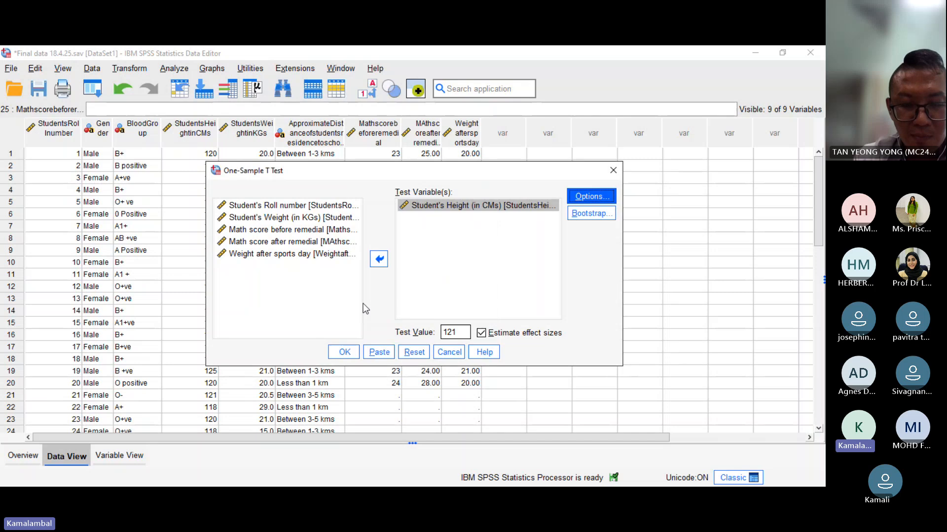
pyautogui.click(344, 353)
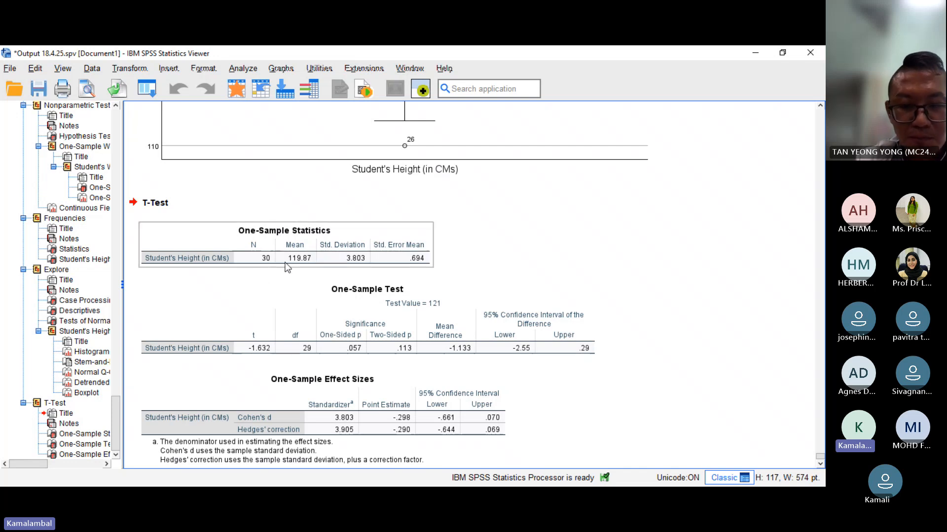
pyautogui.scroll(-1, 276, 296)
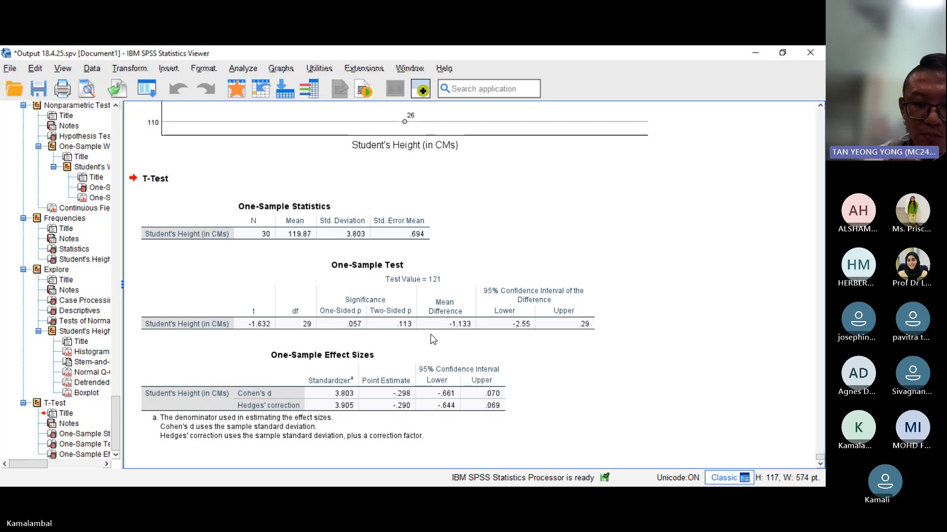
pyautogui.click(440, 291)
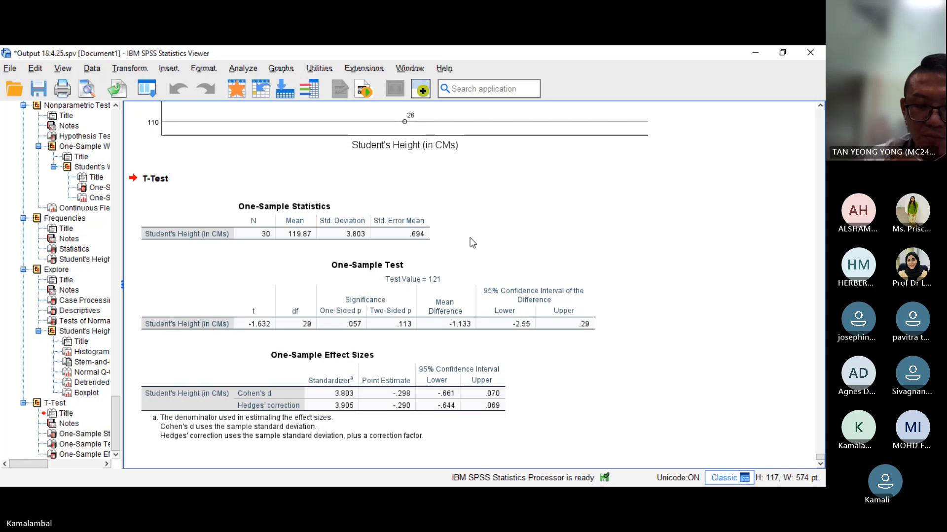
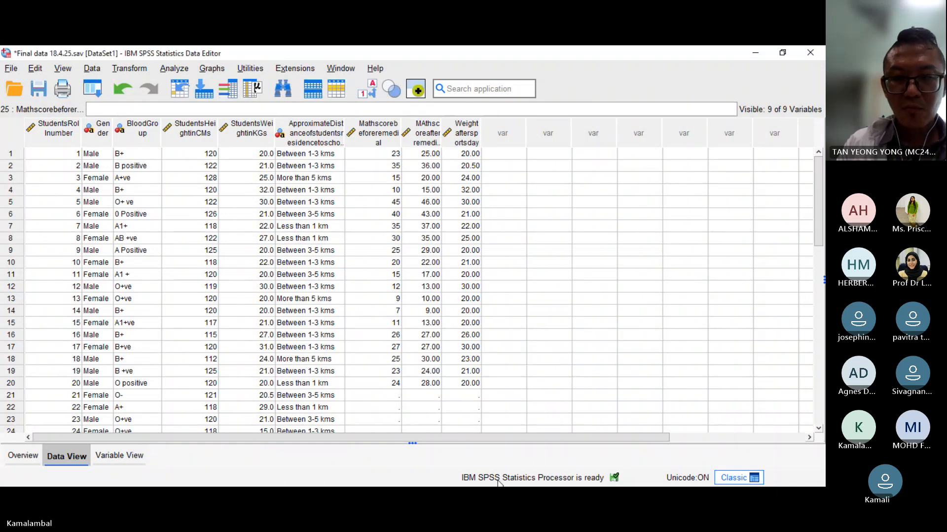
# Step: Open the Paired-Samples T Test and clear both math score variables from the existing pair
pyautogui.click(183, 69)
pyautogui.moveTo(220, 171)
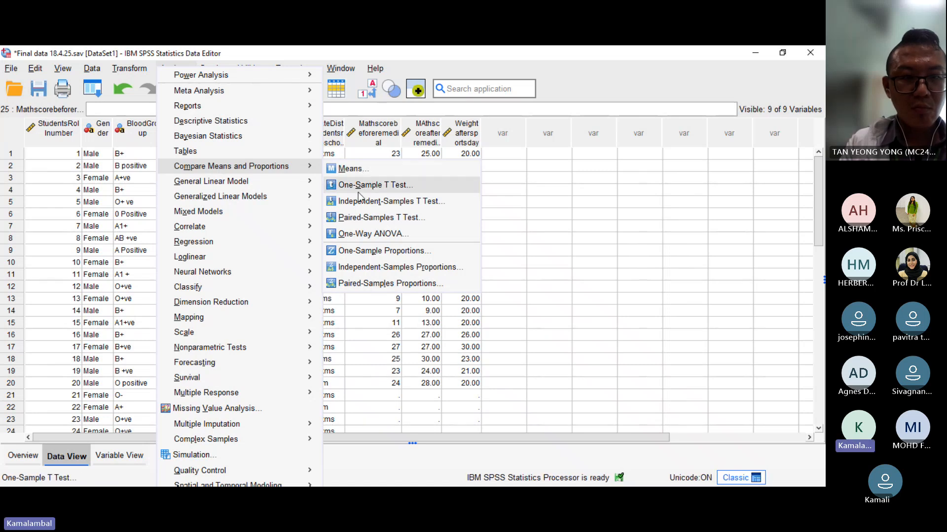
pyautogui.click(365, 220)
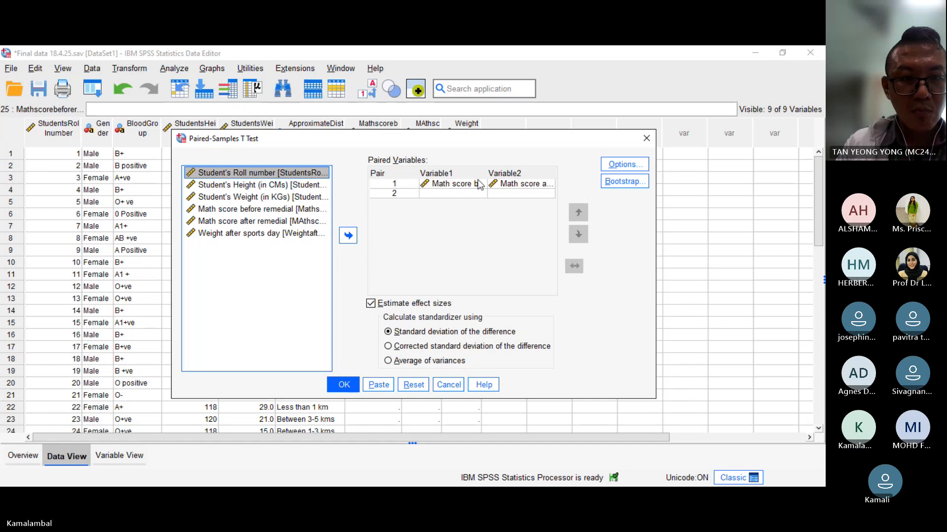
pyautogui.click(476, 183)
pyautogui.click(357, 236)
pyautogui.click(417, 220)
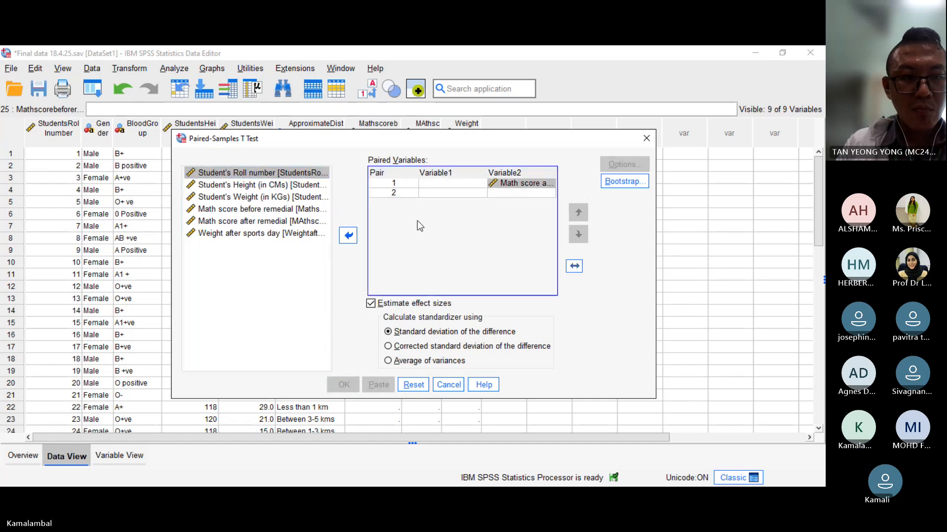
pyautogui.click(348, 236)
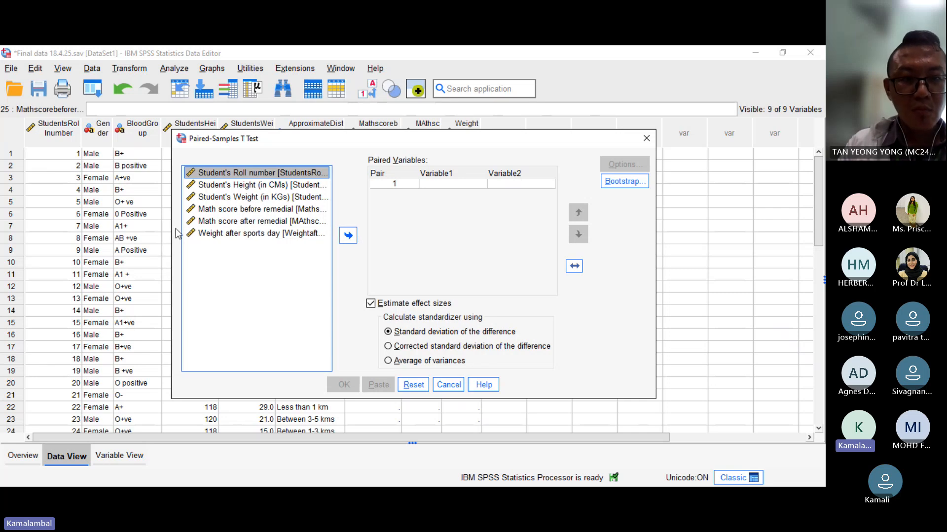
pyautogui.click(232, 213)
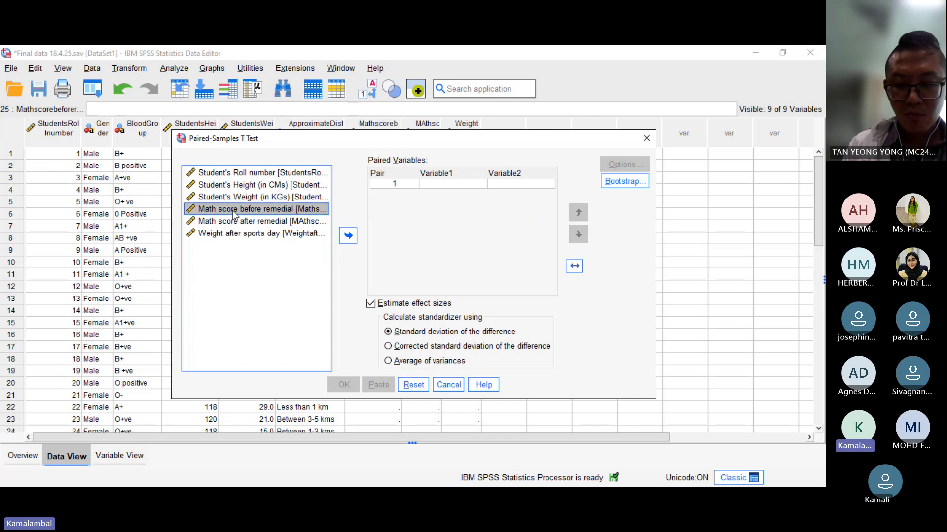
pyautogui.click(349, 236)
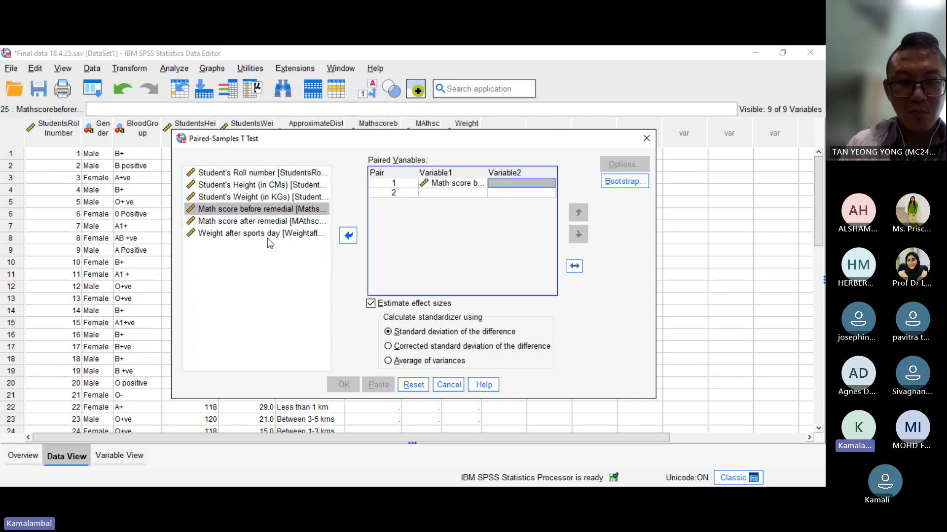
pyautogui.click(235, 223)
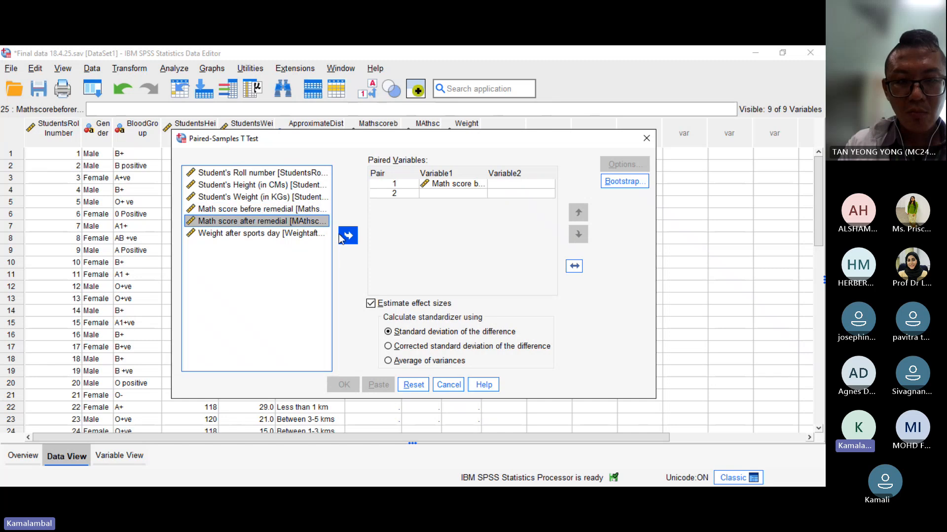
pyautogui.click(348, 236)
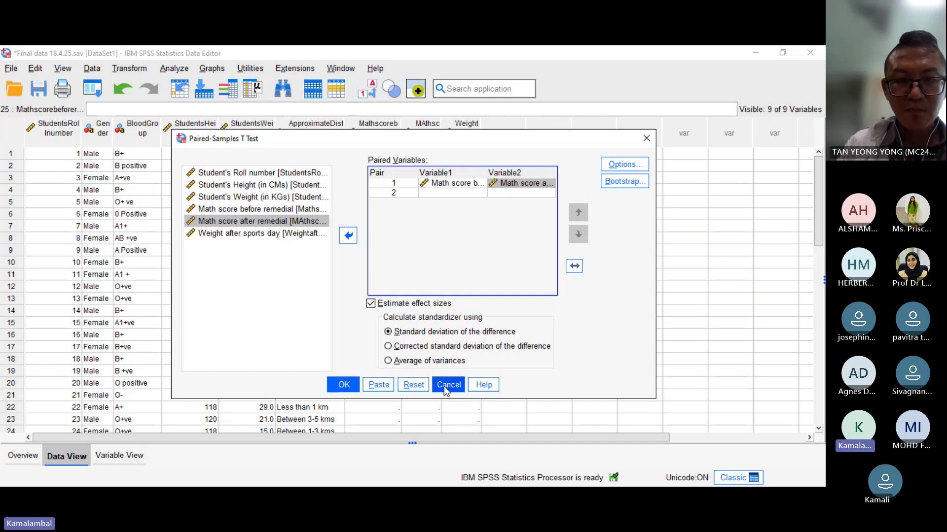
pyautogui.click(346, 236)
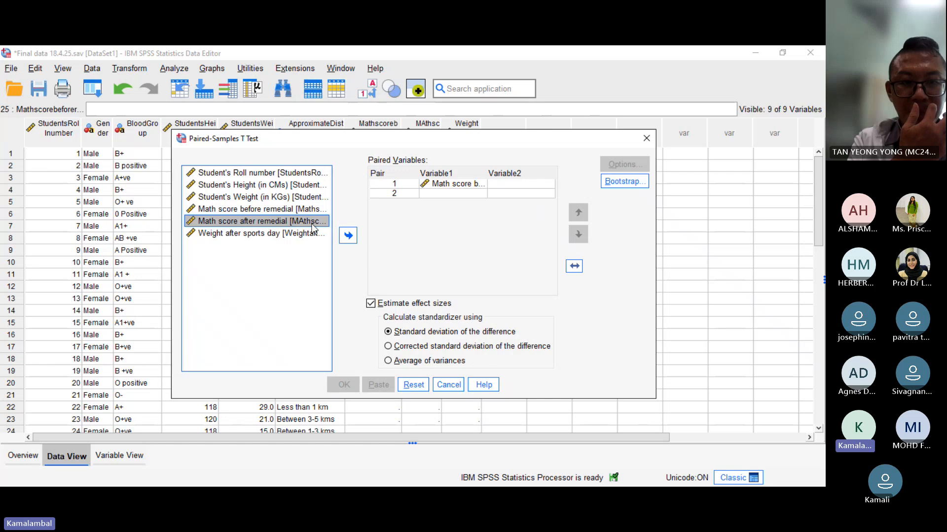
pyautogui.click(647, 139)
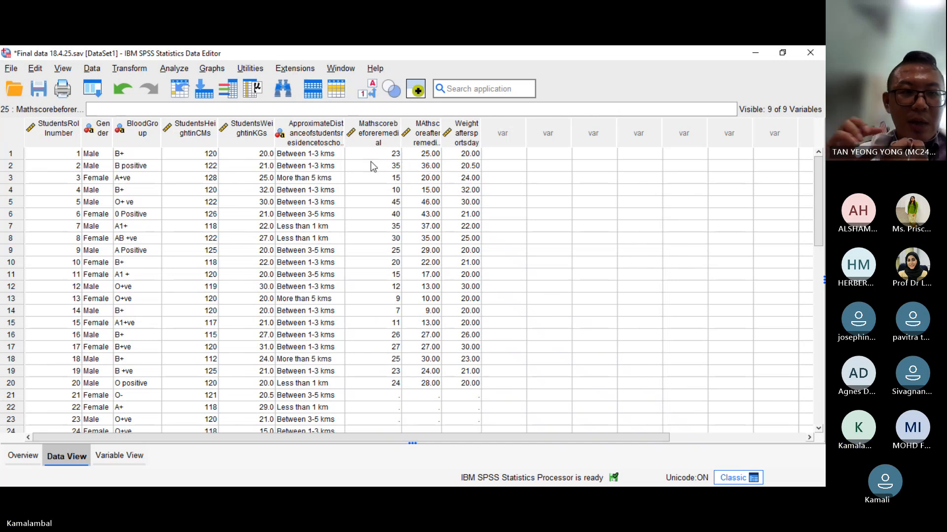
# Step: Open Explore and replace Student's Height in the dependent list with Math score before remedial and Math score after remedial
pyautogui.click(168, 69)
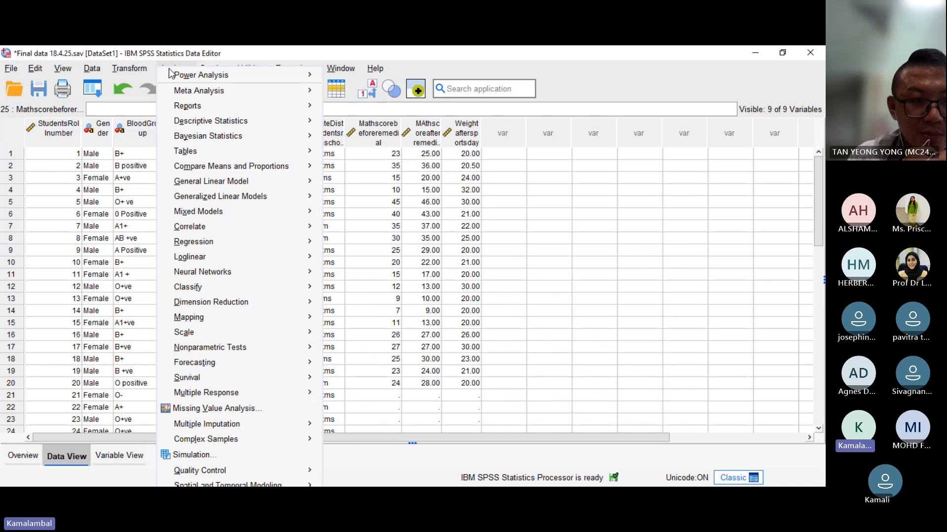
pyautogui.moveTo(171, 124)
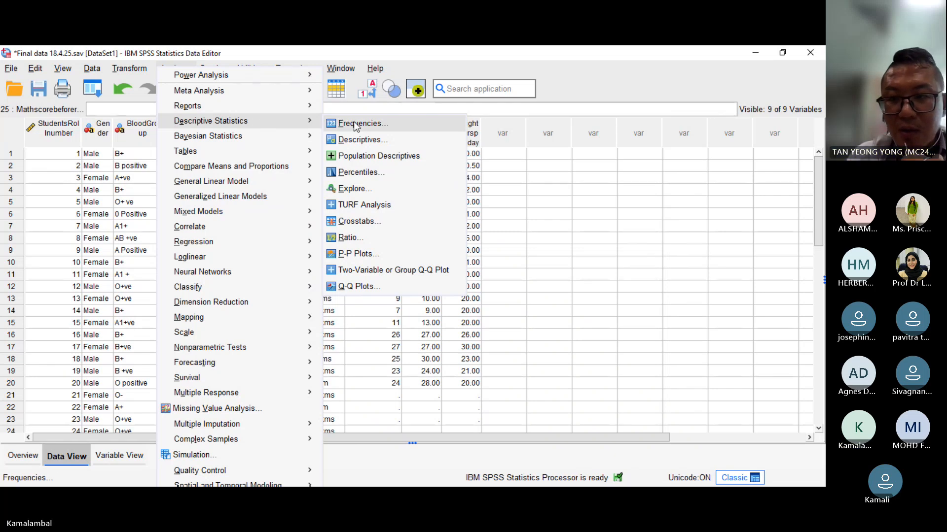
pyautogui.click(378, 190)
pyautogui.click(446, 207)
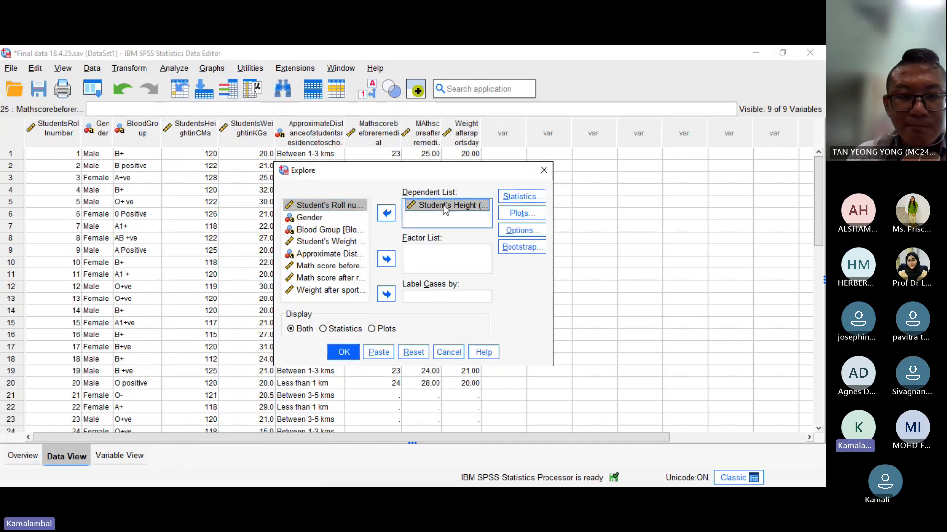
pyautogui.click(385, 216)
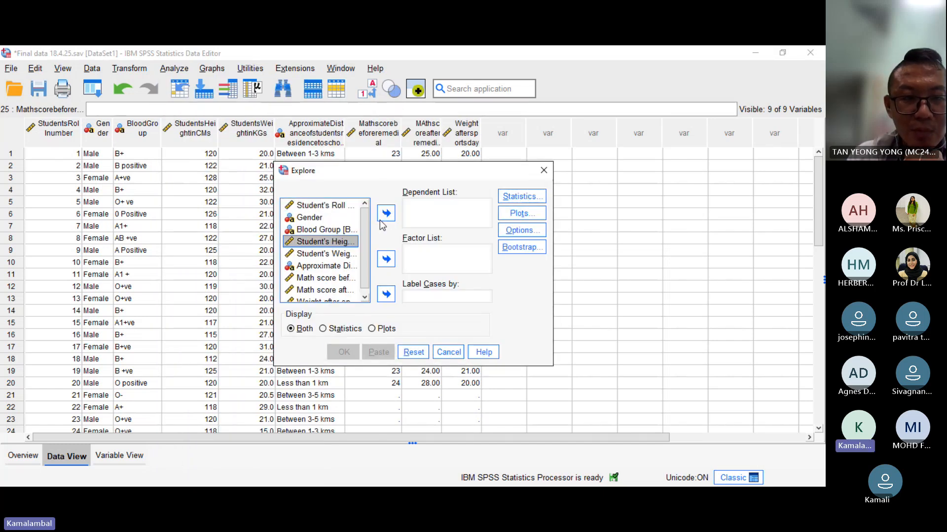
pyautogui.click(333, 282)
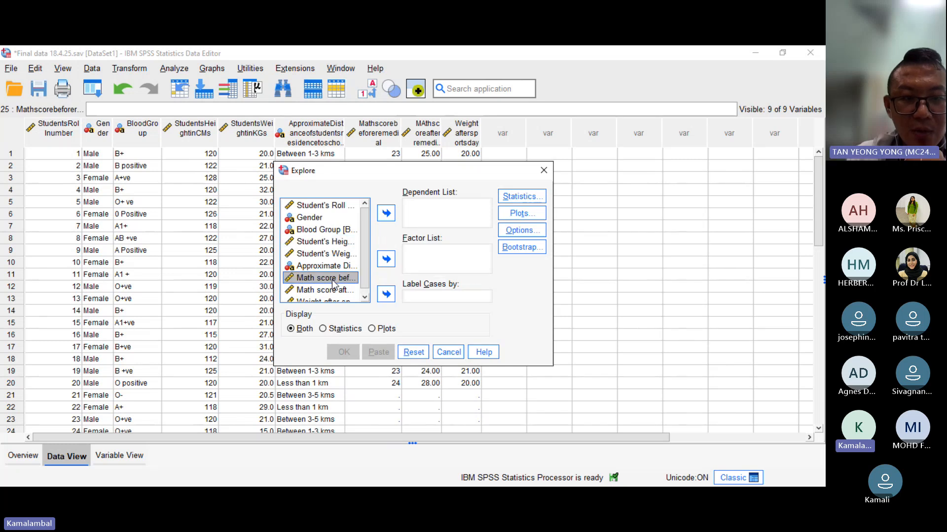
pyautogui.click(387, 214)
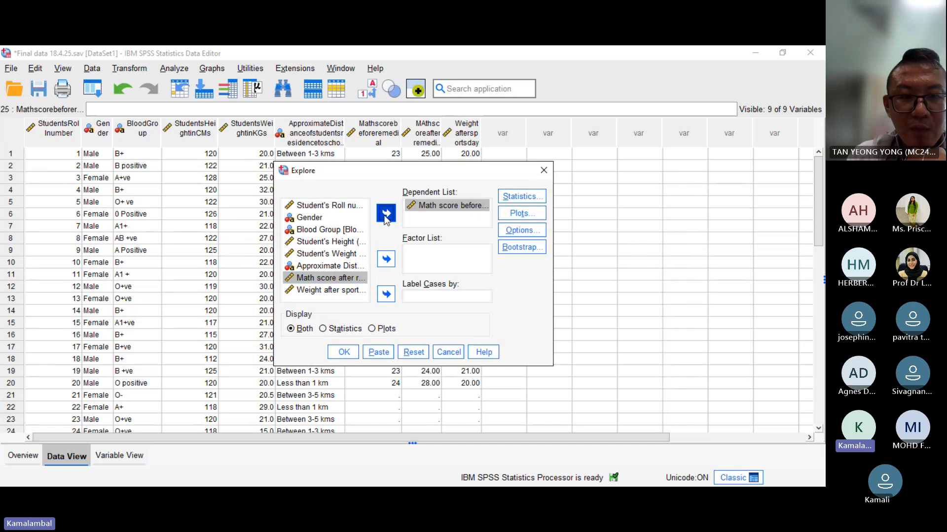
pyautogui.click(384, 220)
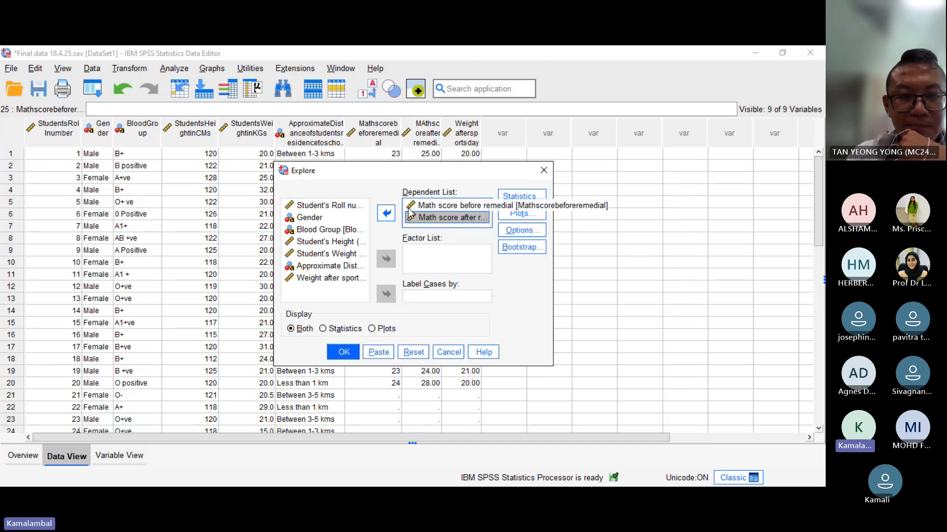
# Step: Run Explore with stem-and-leaf, histogram and normality plots with tests kept on, and review the Descriptives and Tests of Normality tables
pyautogui.click(523, 214)
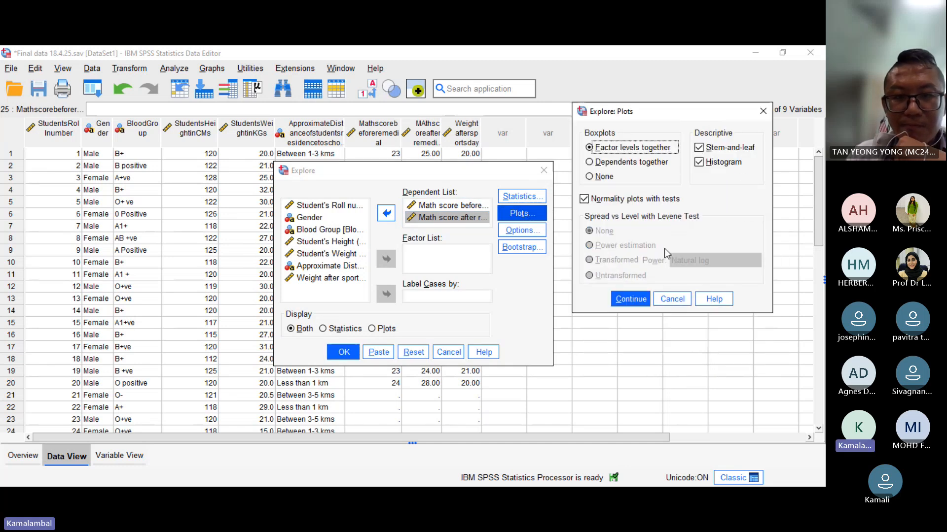
pyautogui.press('Return')
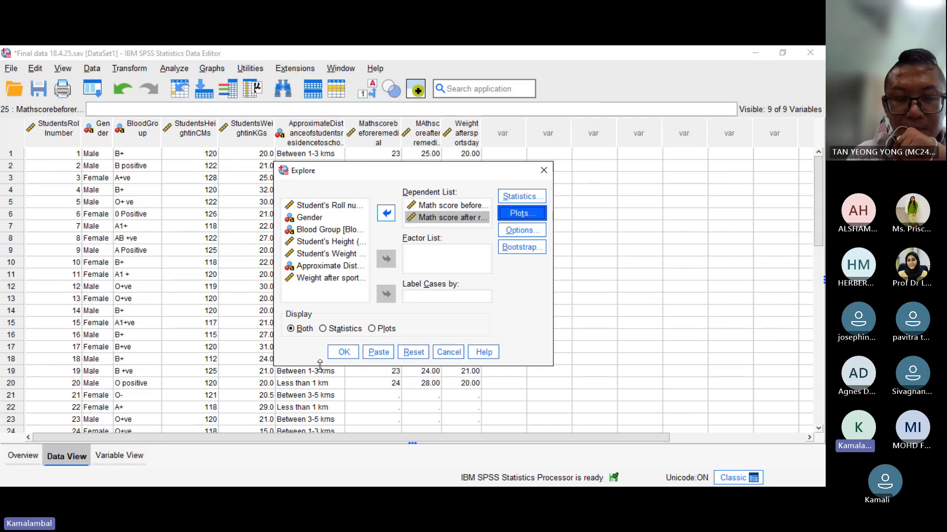
pyautogui.click(340, 353)
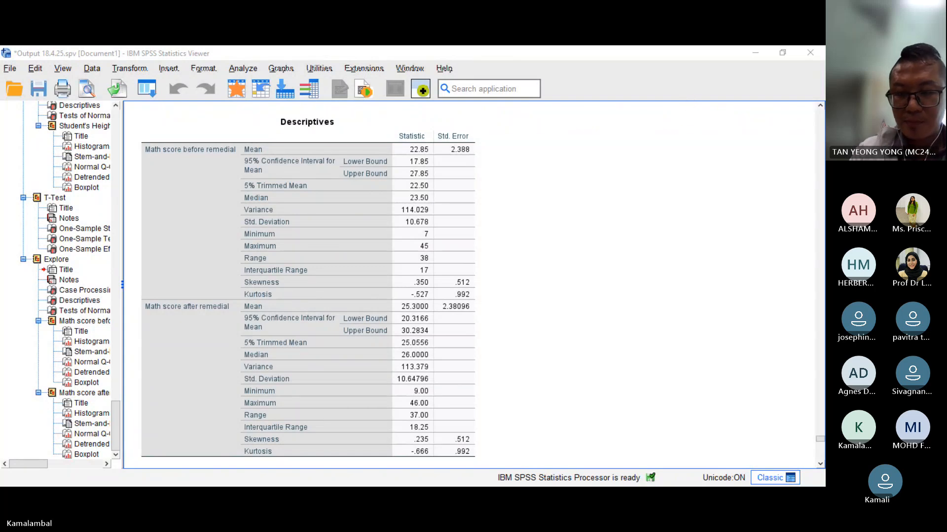
pyautogui.scroll(3, 524, 371)
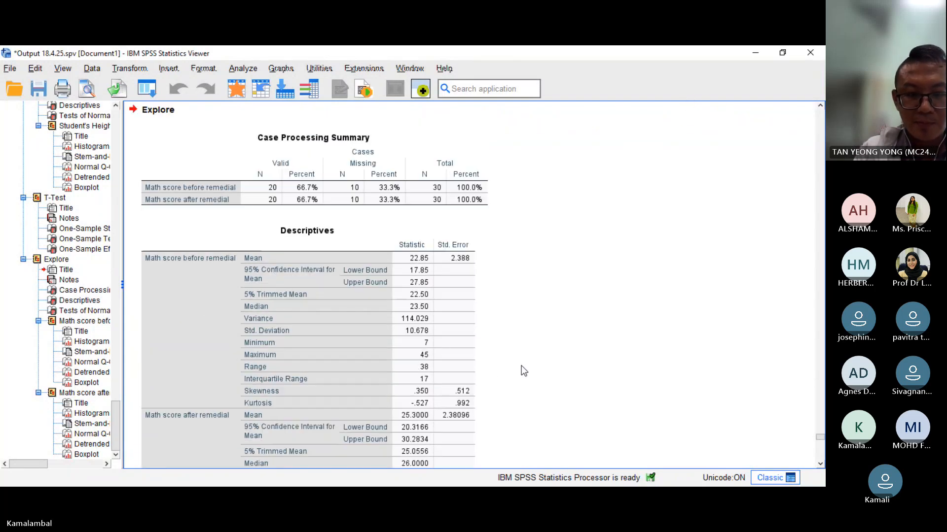
pyautogui.scroll(-6, 524, 371)
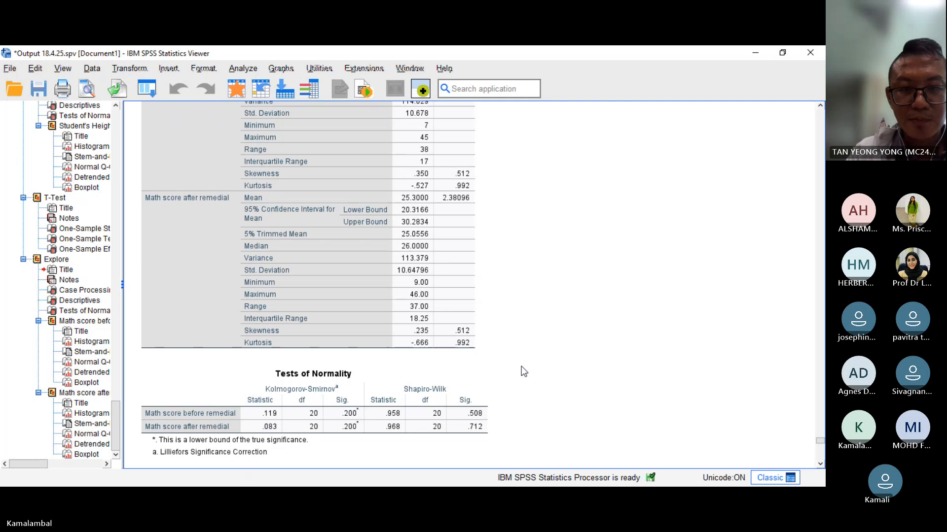
pyautogui.scroll(-1, 523, 371)
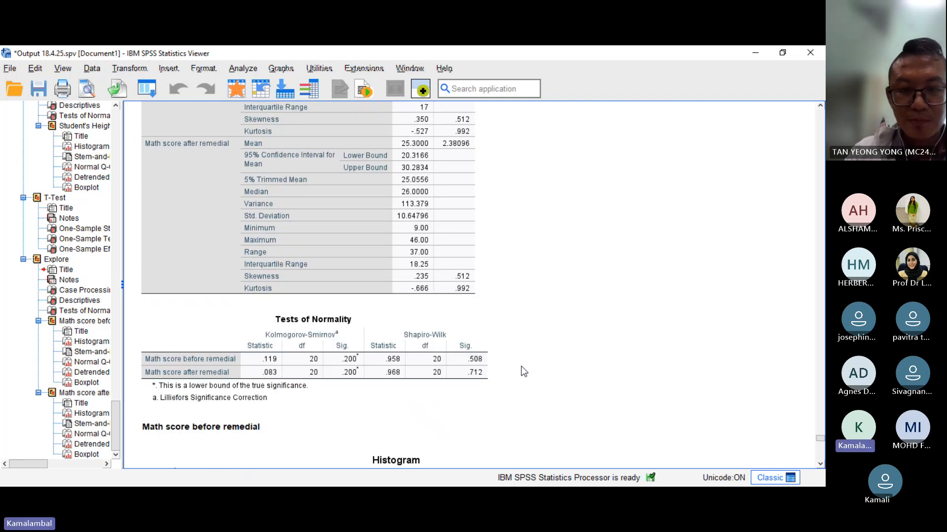
pyautogui.click(507, 427)
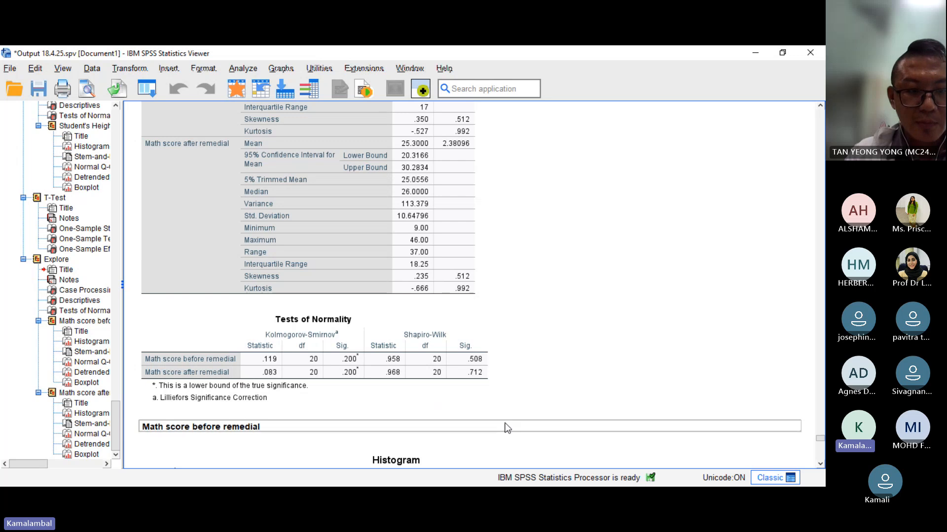
pyautogui.click(320, 367)
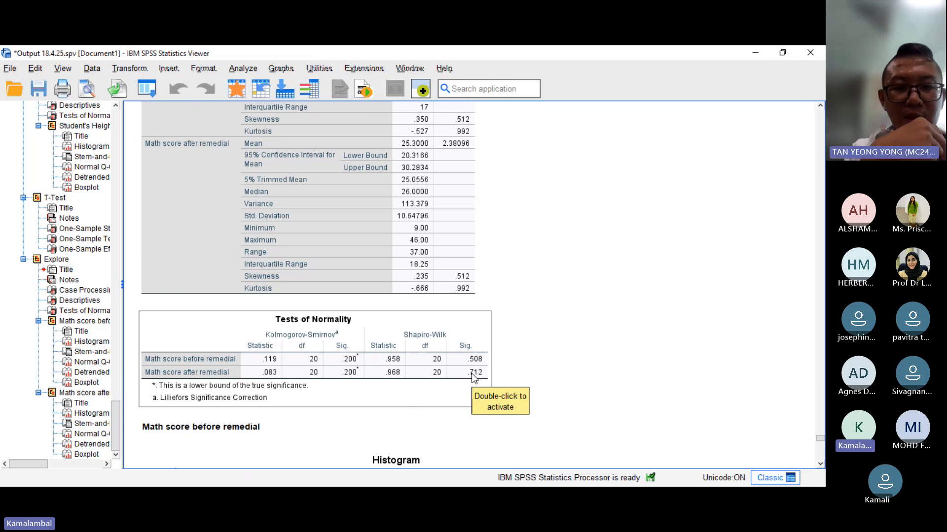
# Step: Examine the histograms, Q-Q plots and boxplots of the math scores before and after remedial in the output
pyautogui.scroll(-5, 473, 377)
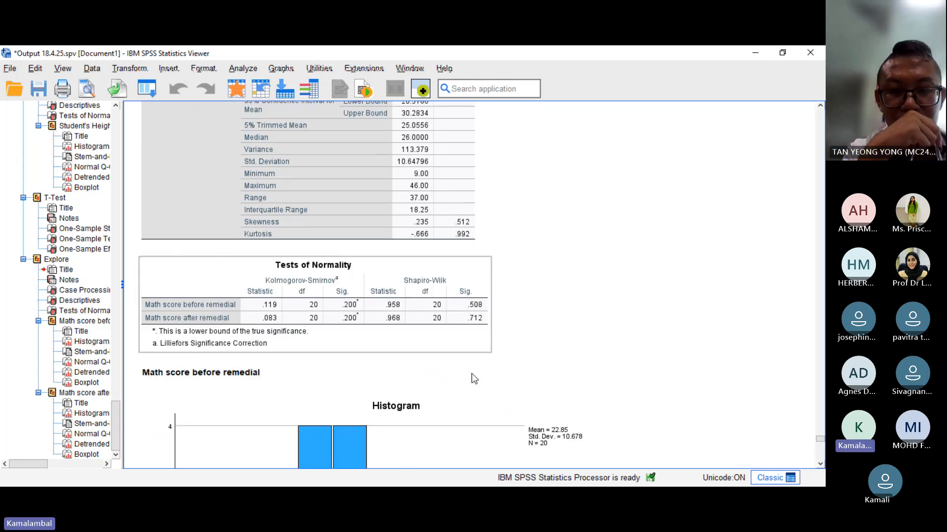
pyautogui.scroll(-1, 472, 377)
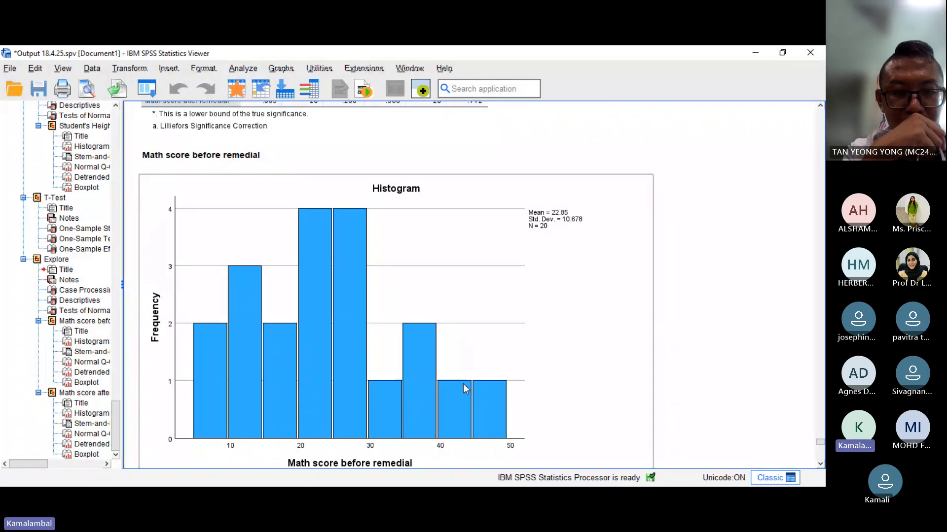
pyautogui.scroll(-10, 479, 391)
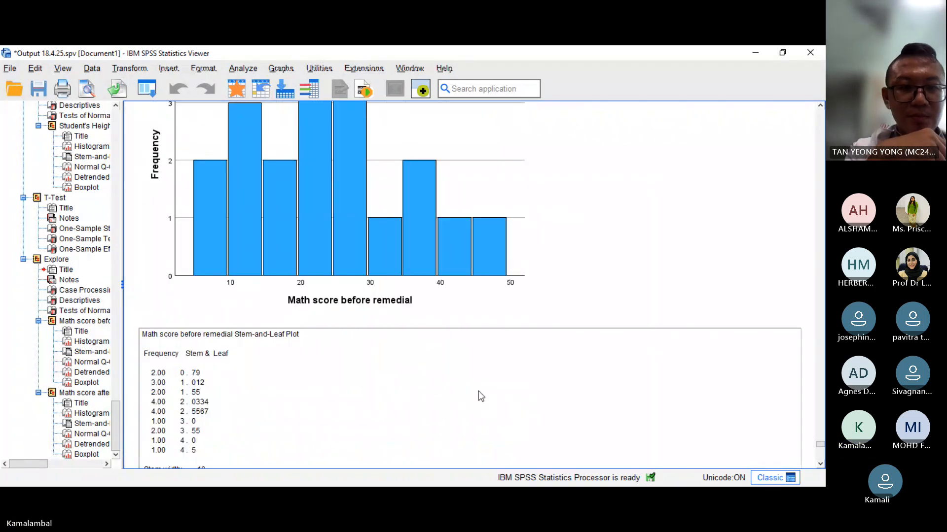
pyautogui.scroll(-2, 478, 391)
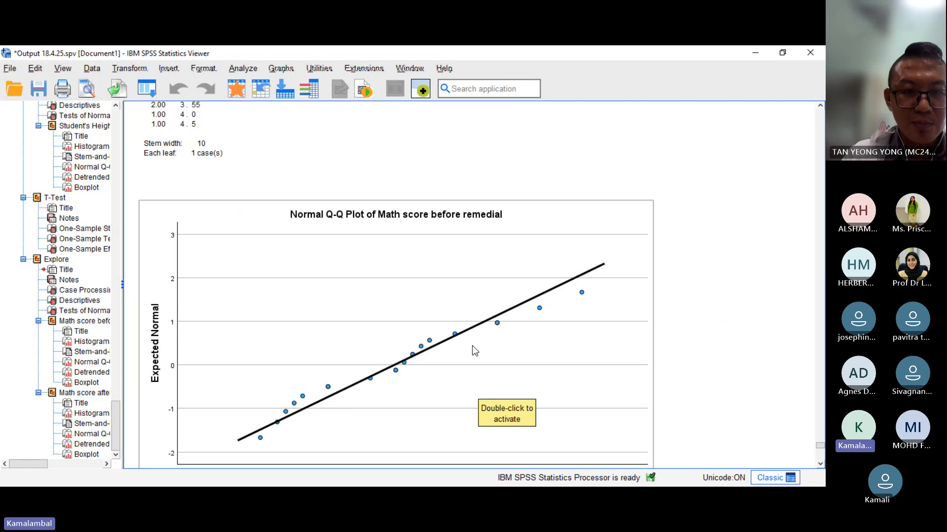
pyautogui.scroll(-15, 475, 350)
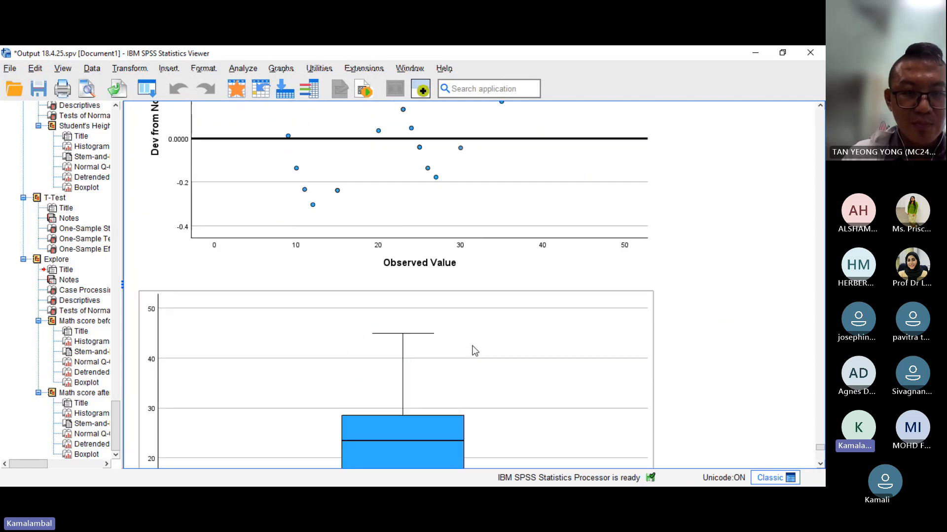
pyautogui.scroll(-3, 475, 351)
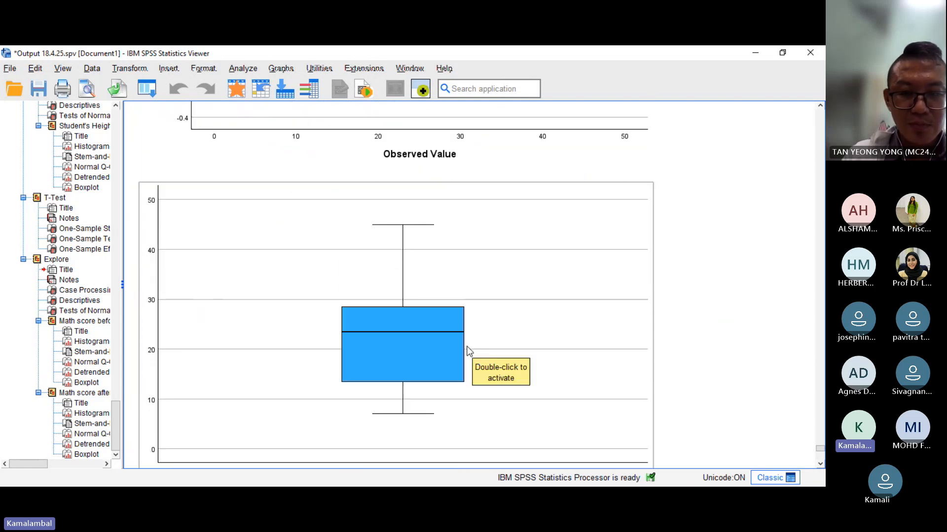
pyautogui.scroll(-12, 469, 351)
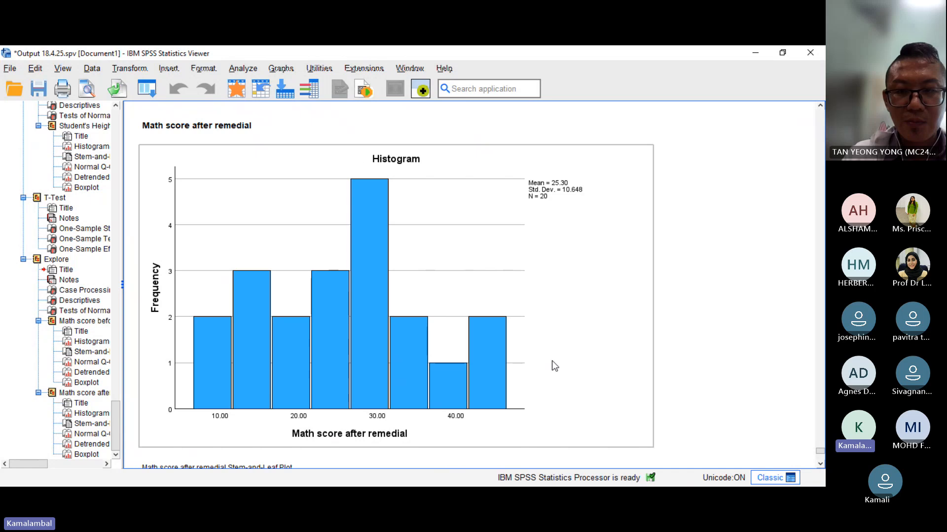
pyautogui.scroll(-10, 555, 362)
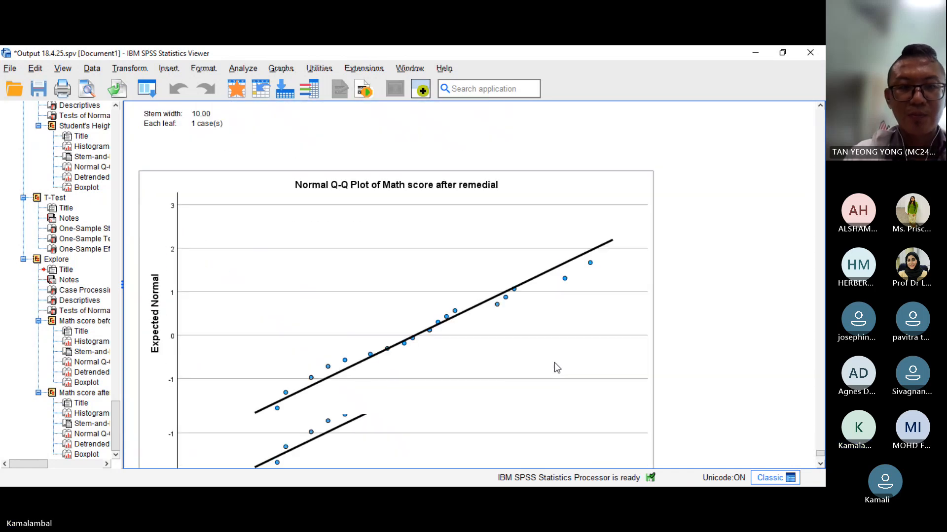
pyautogui.scroll(-15, 554, 362)
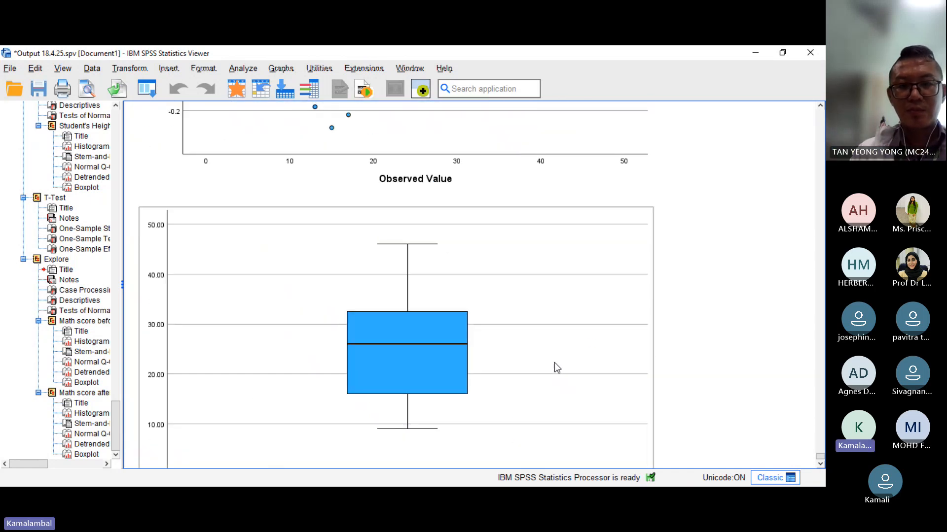
pyautogui.scroll(6, 554, 364)
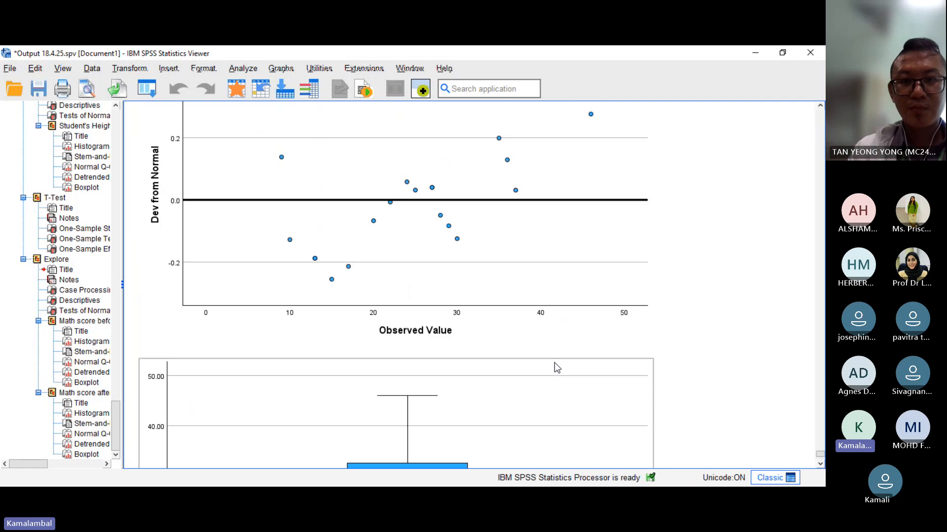
pyautogui.scroll(5, 555, 363)
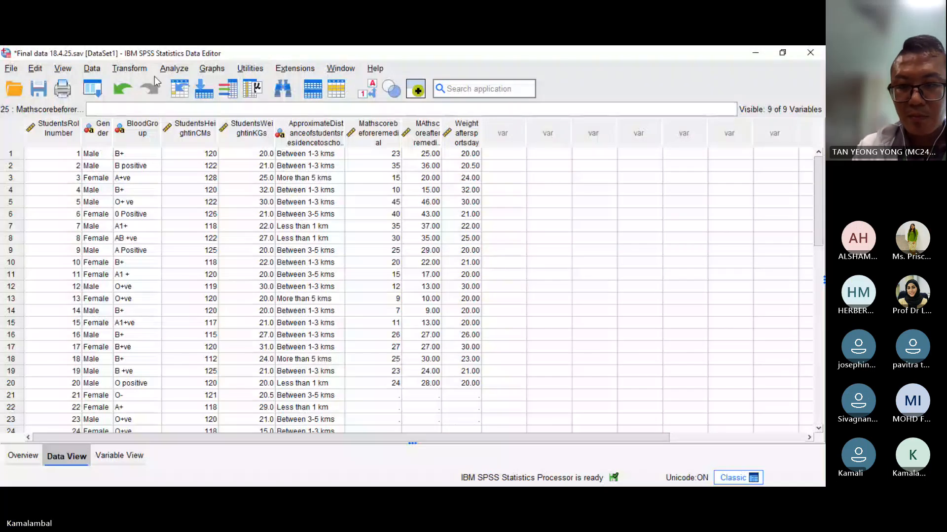
# Step: Run a Paired-Samples T Test on Math score before remedial and Math score after remedial, estimating effect sizes with the standard deviation of the difference
pyautogui.click(175, 70)
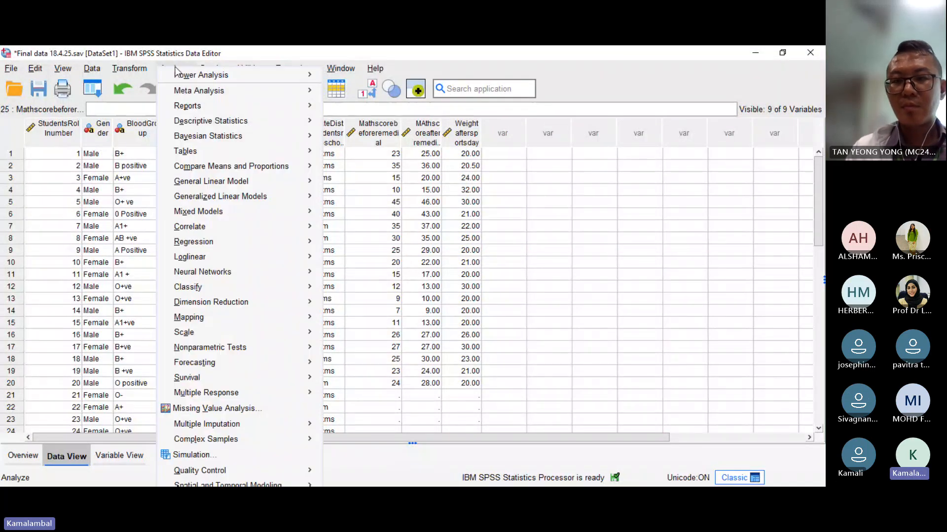
pyautogui.moveTo(187, 170)
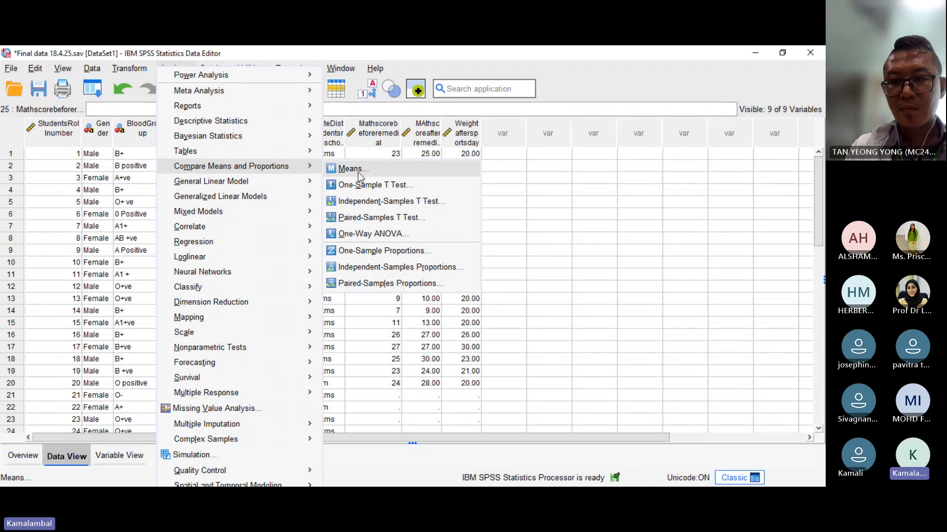
pyautogui.click(362, 221)
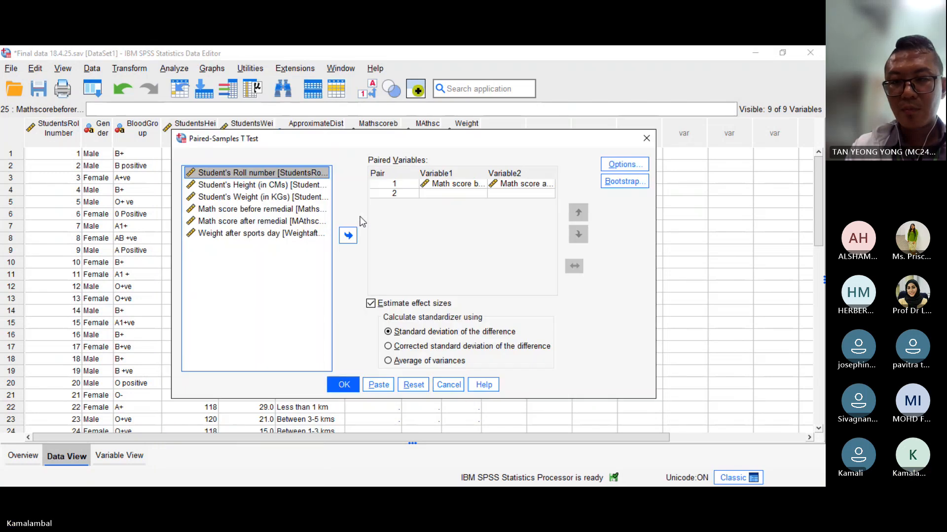
pyautogui.click(450, 188)
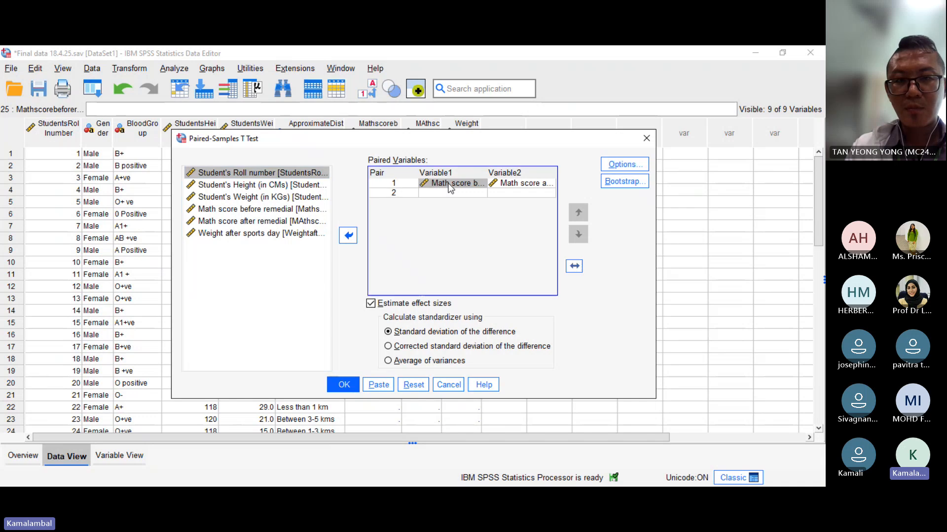
pyautogui.click(512, 184)
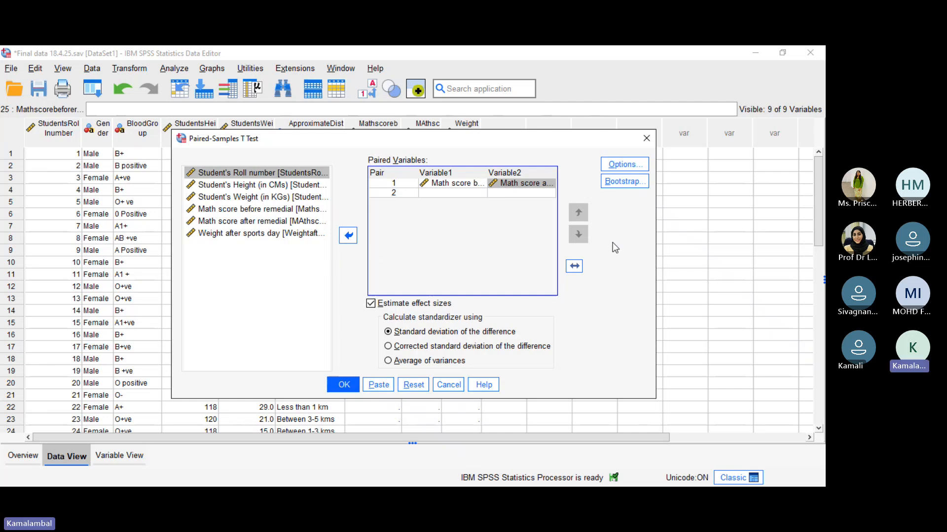
pyautogui.click(344, 386)
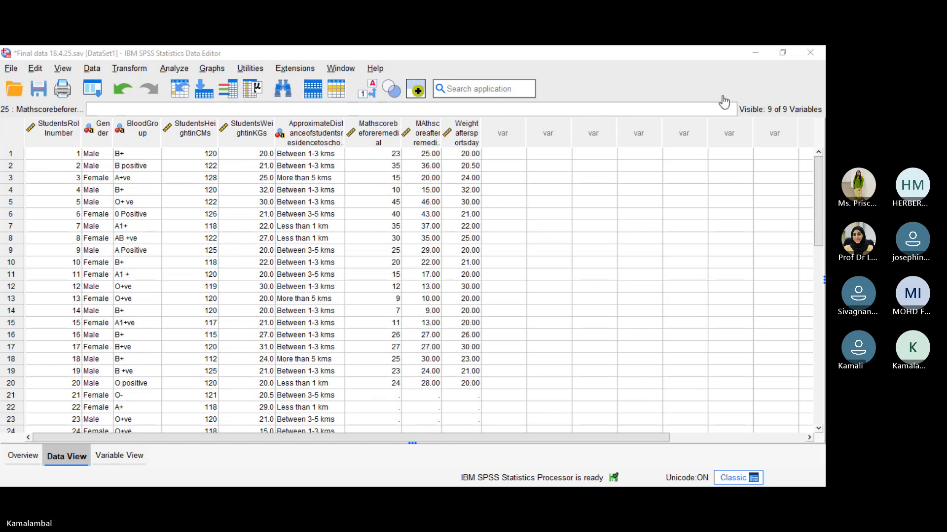
pyautogui.click(784, 101)
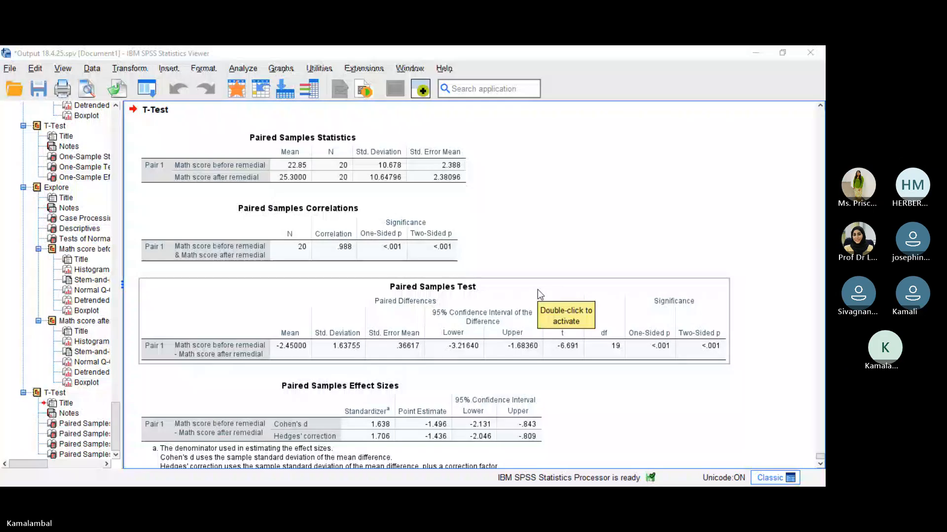
# Step: Examine the Paired Samples Statistics, Correlations, Test and Effect Sizes tables for the math scores in the output
pyautogui.scroll(-1, 537, 290)
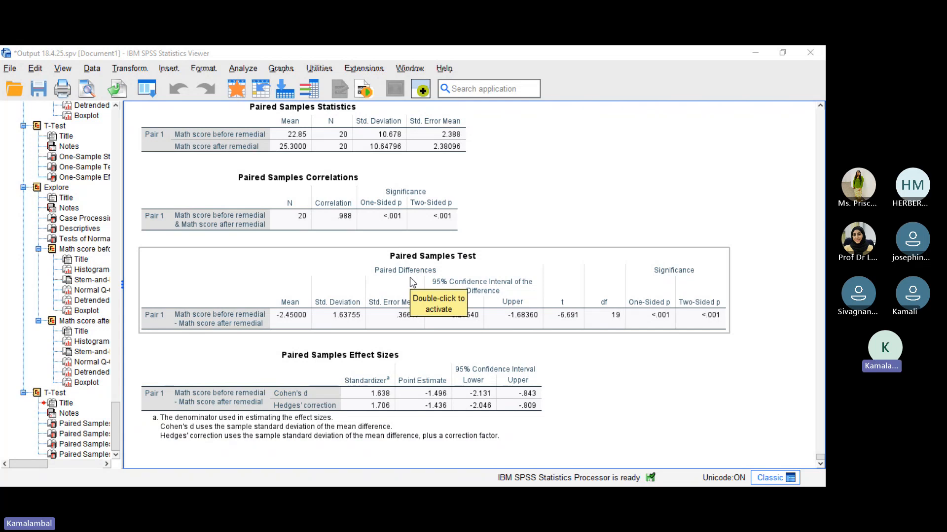
pyautogui.click(268, 138)
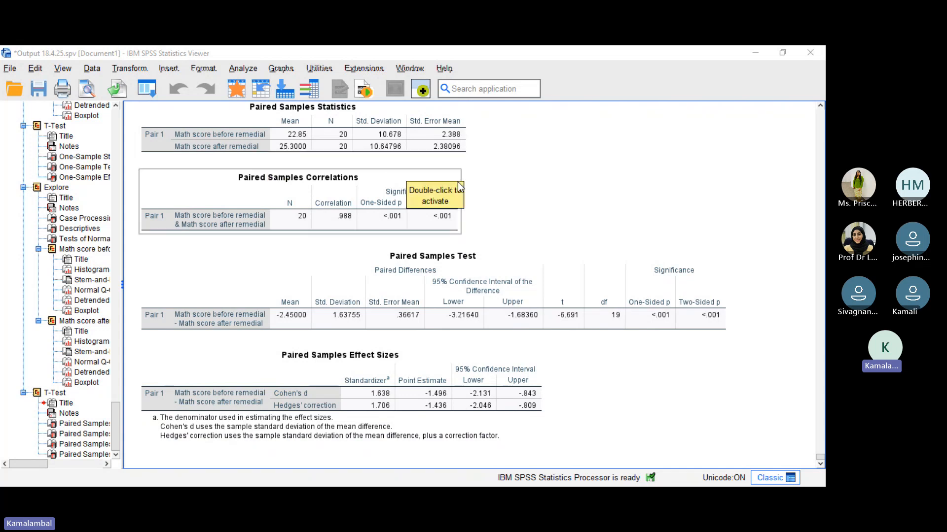
pyautogui.scroll(5, 459, 187)
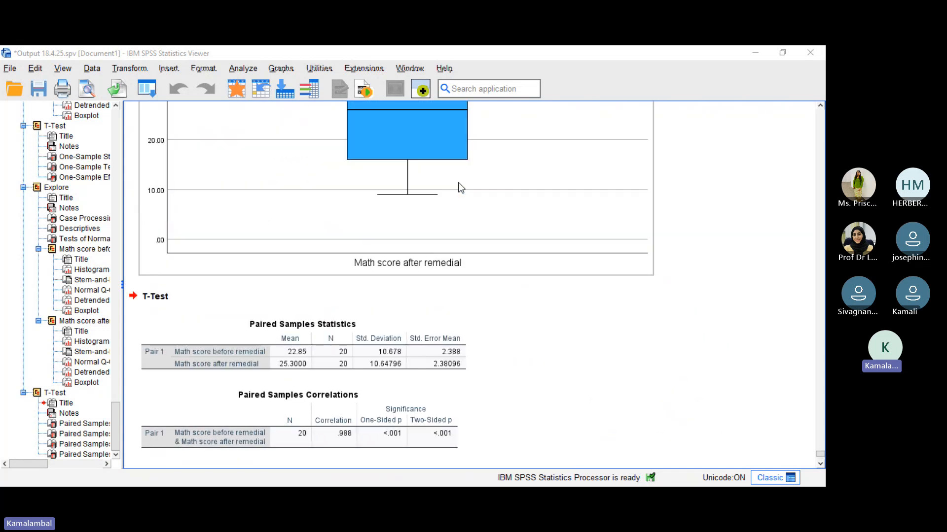
pyautogui.scroll(4, 459, 188)
pyautogui.scroll(-7, 460, 188)
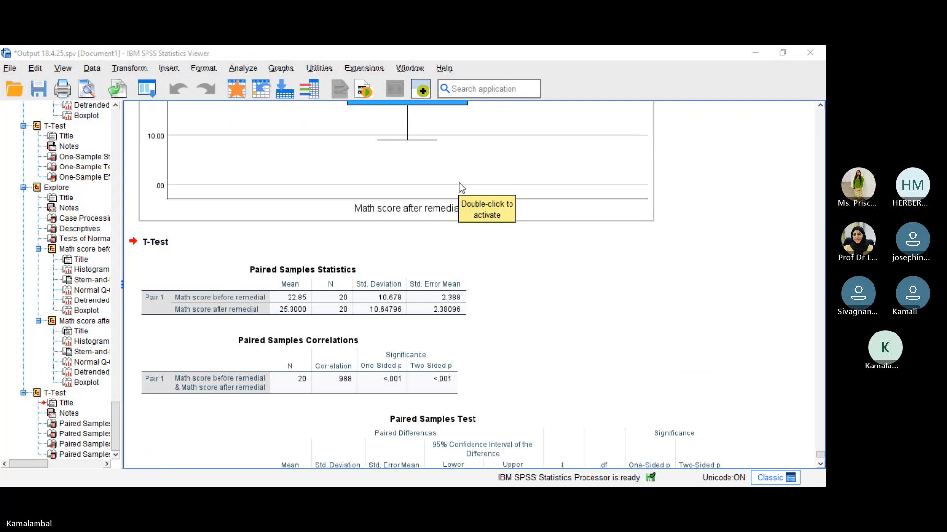
pyautogui.scroll(-1, 461, 187)
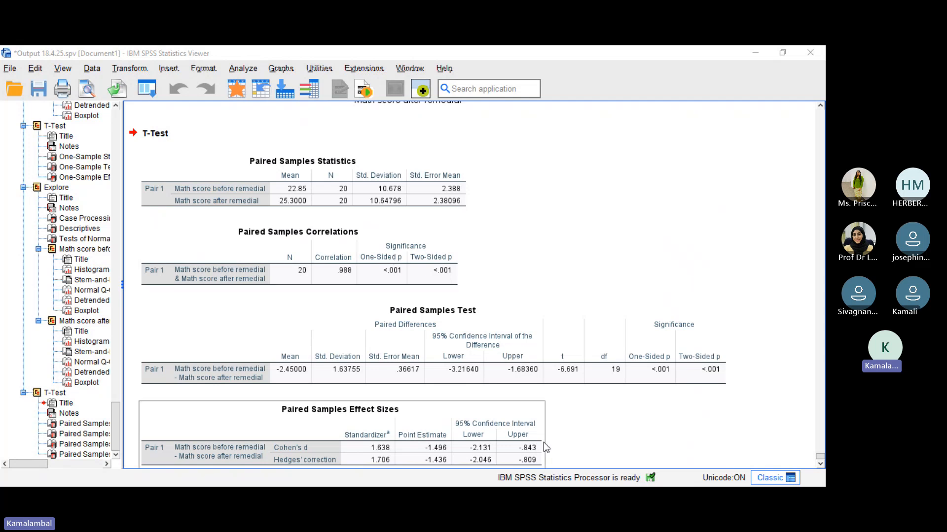
# Step: Switch to the SPSS workshop 18.4.25 presentation in PowerPoint and show the paired t-test conclusion slide in the slide show
pyautogui.click(751, 57)
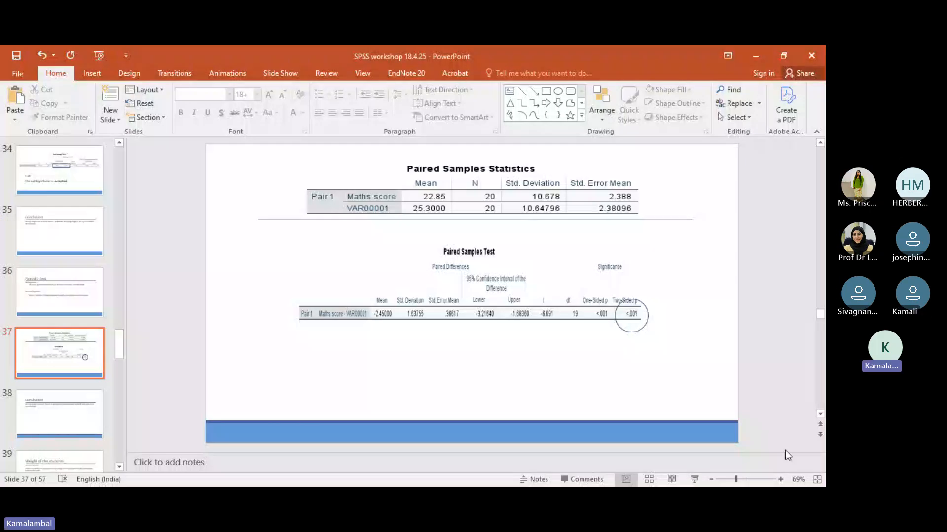
pyautogui.click(695, 480)
pyautogui.press('Right')
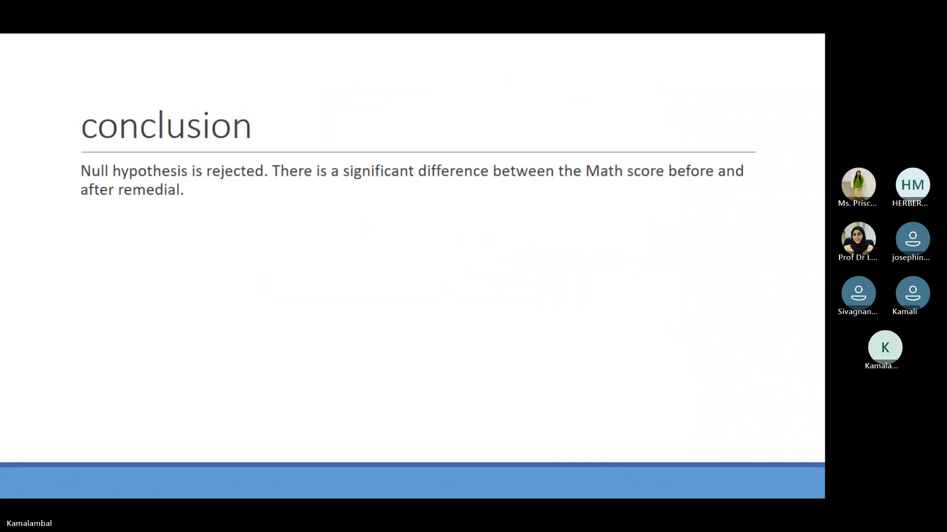
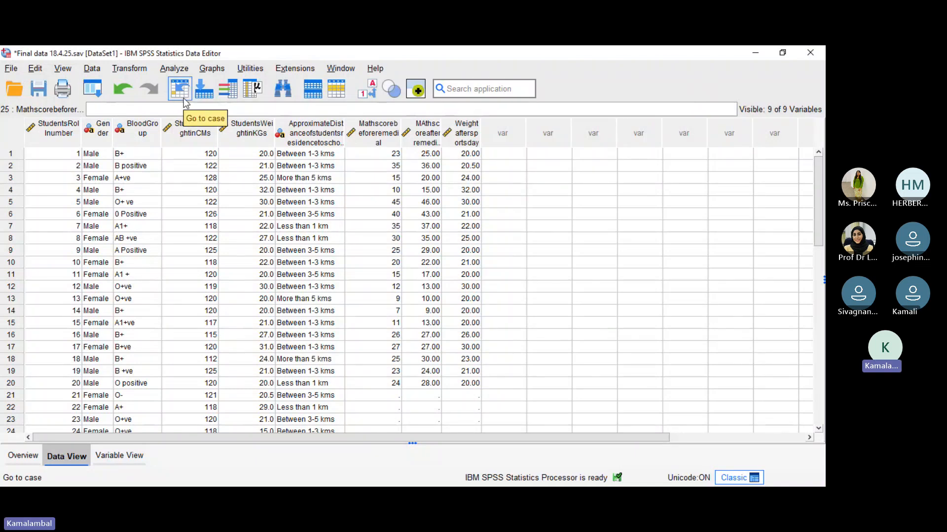
# Step: Open Explore from the data set and clear both math score variables from the dependent list
pyautogui.click(174, 70)
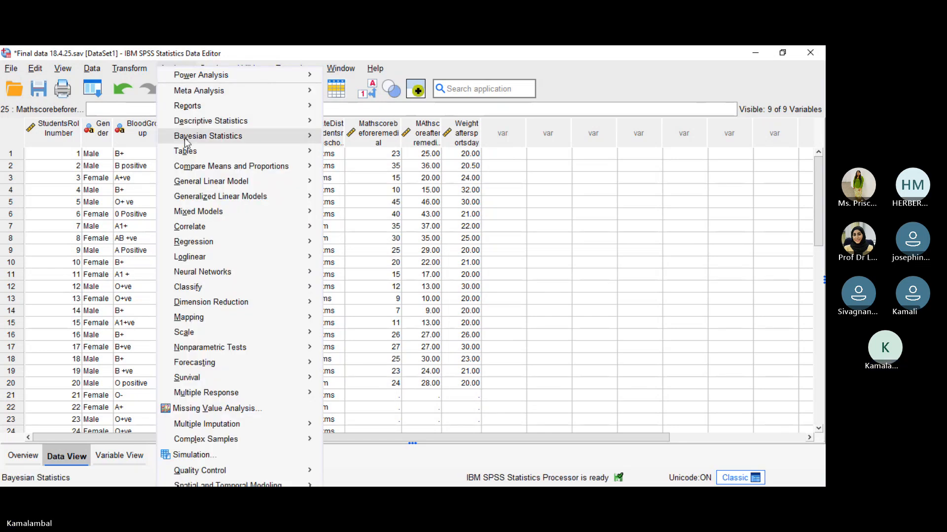
pyautogui.moveTo(190, 126)
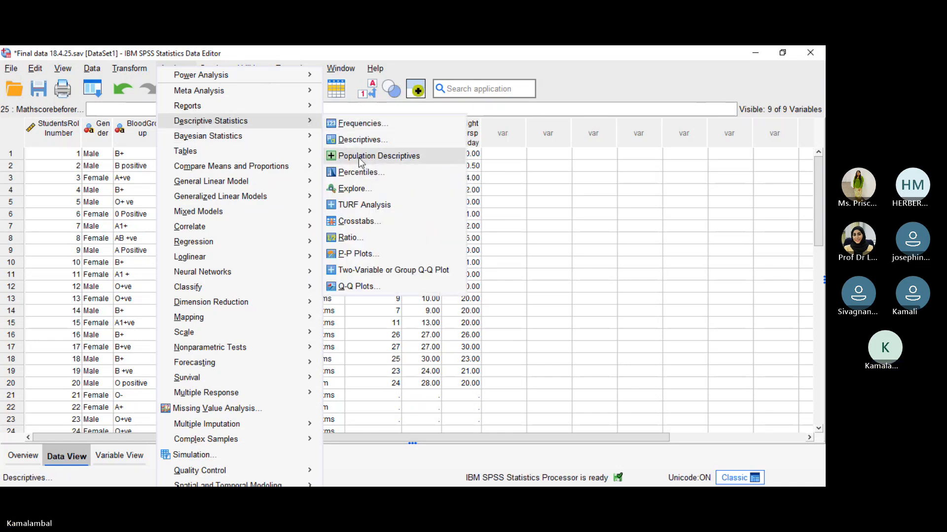
pyautogui.click(365, 189)
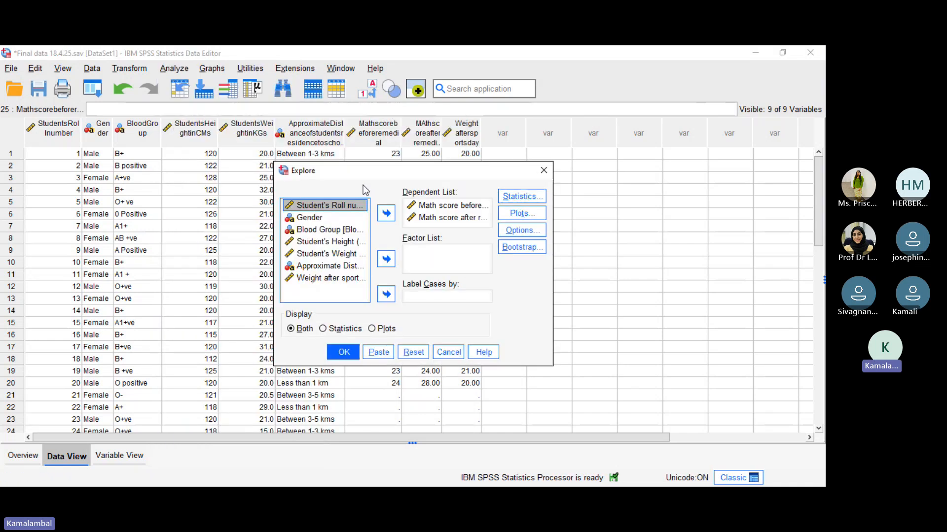
pyautogui.click(433, 207)
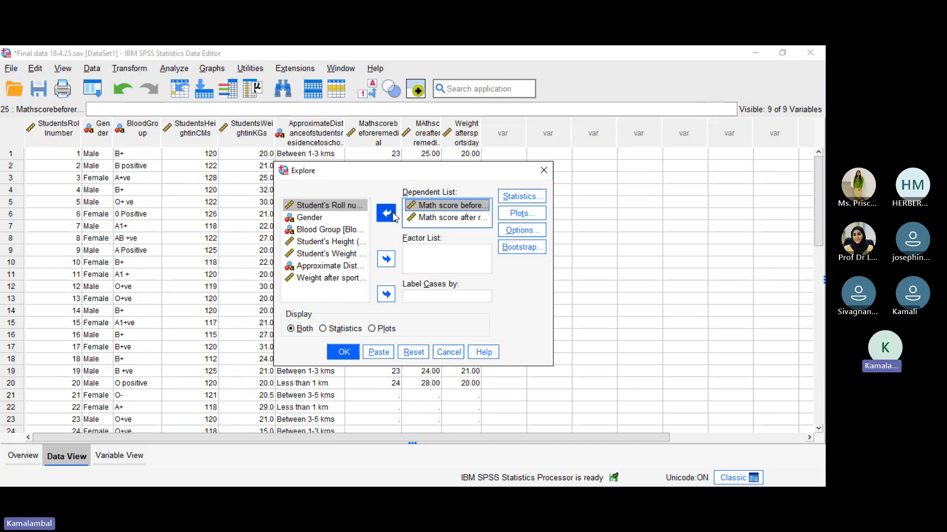
pyautogui.click(386, 213)
pyautogui.click(386, 214)
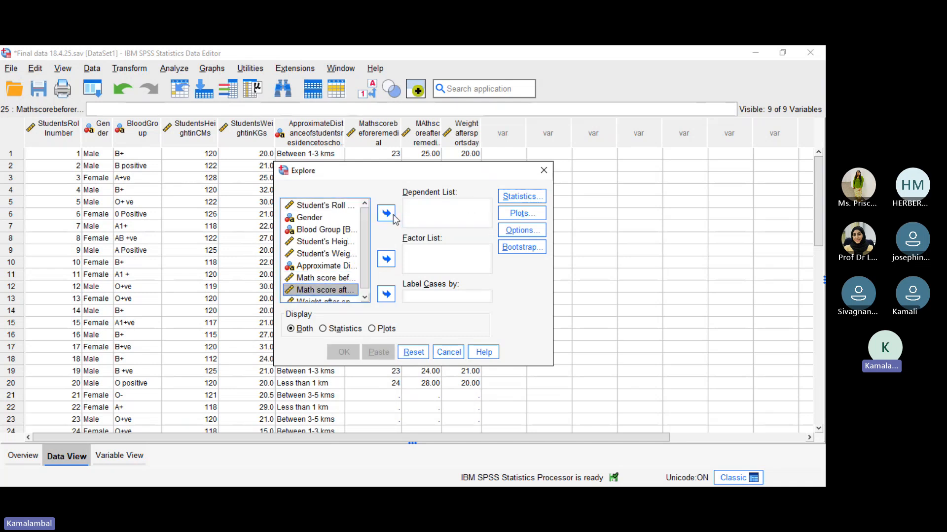
# Step: Add Student's Weight (in KGs) and Weight after sports day to the dependent list and run Explore with both statistics and plots
pyautogui.scroll(-1, 345, 252)
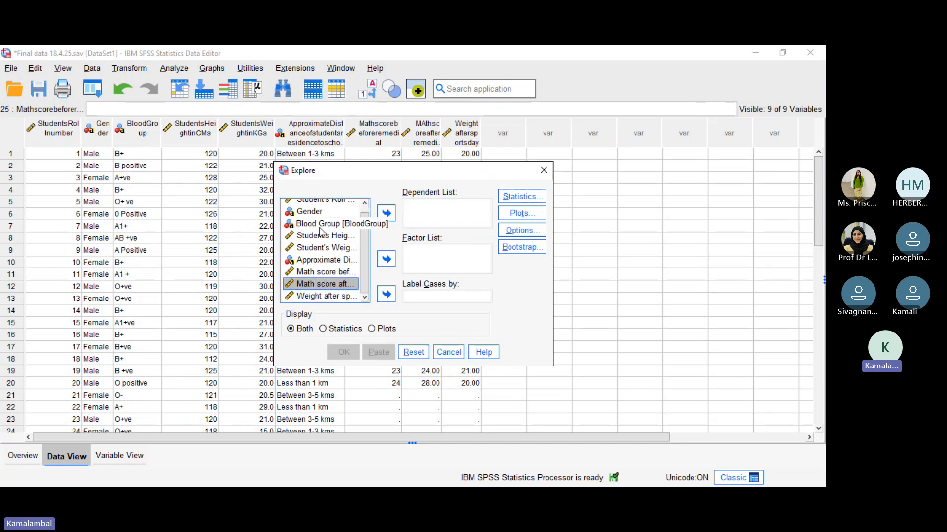
pyautogui.scroll(1, 322, 248)
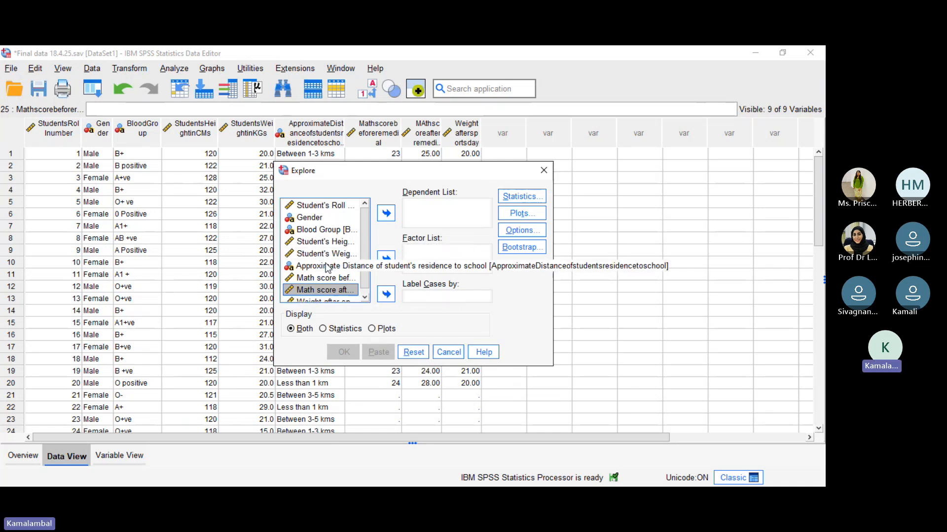
pyautogui.click(326, 253)
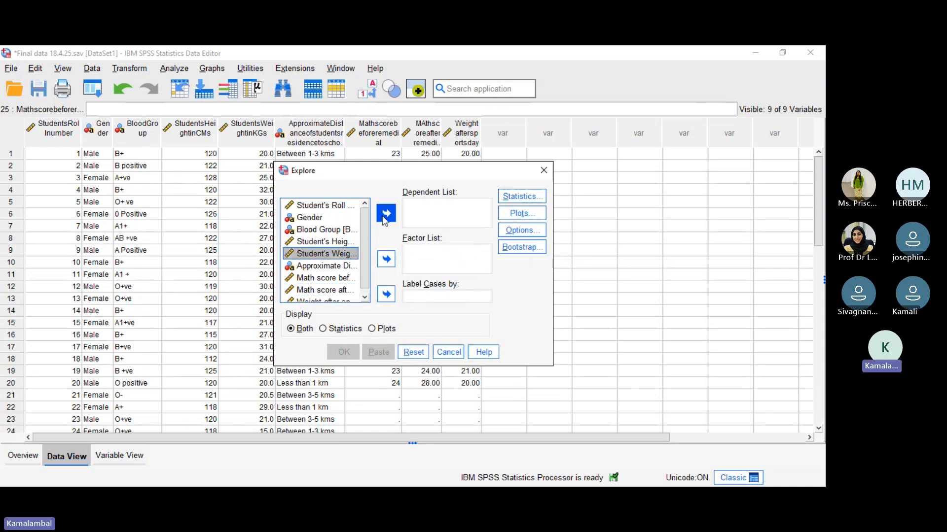
pyautogui.click(385, 219)
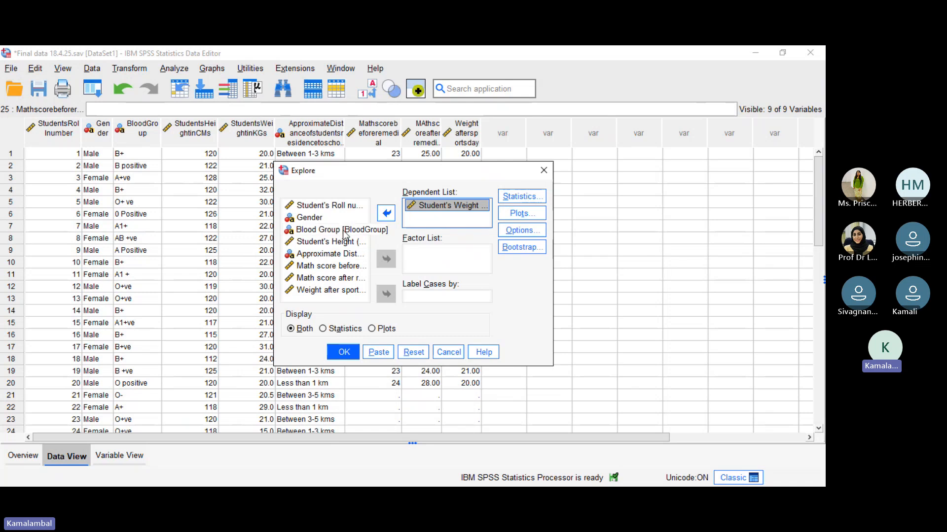
pyautogui.click(340, 293)
pyautogui.click(387, 215)
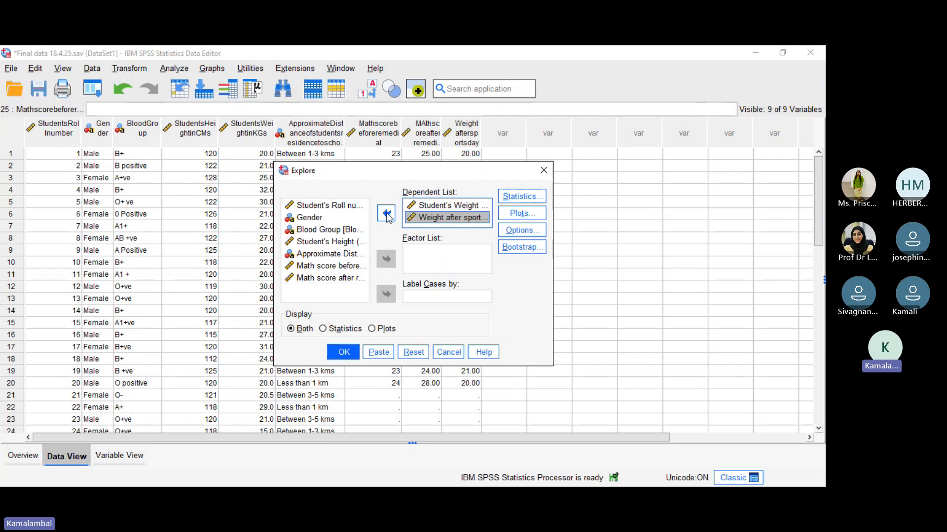
pyautogui.click(343, 352)
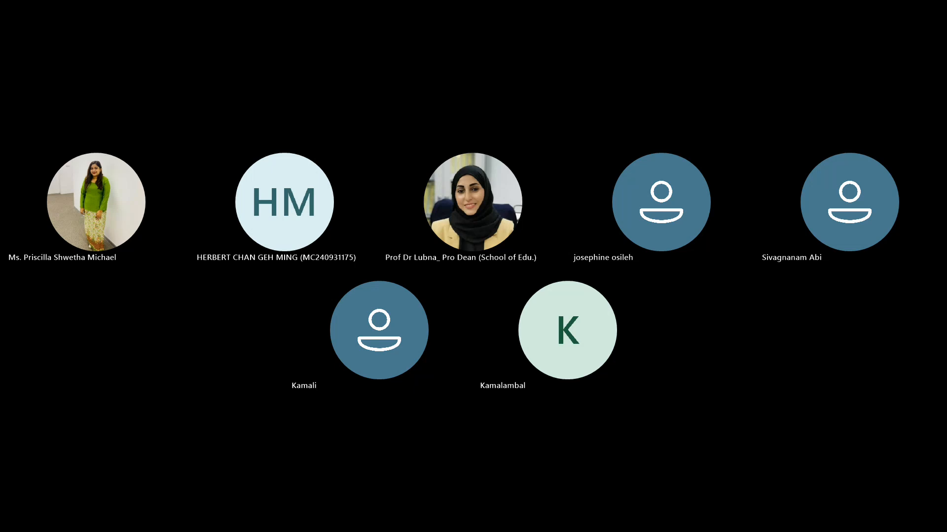
# Step: Examine the Tests of Normality table, histogram and Normal Q-Q plot of the student weight variables in the output
pyautogui.scroll(8, 628, 209)
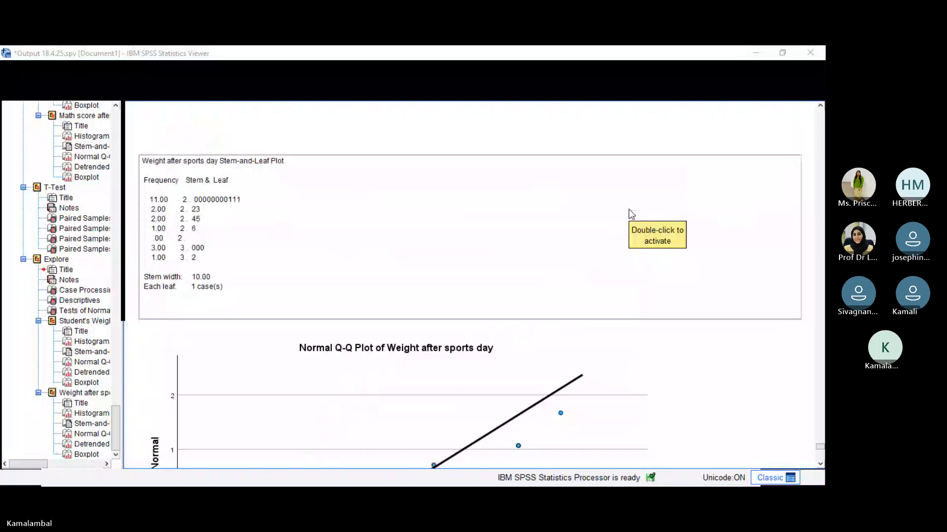
pyautogui.scroll(10, 628, 209)
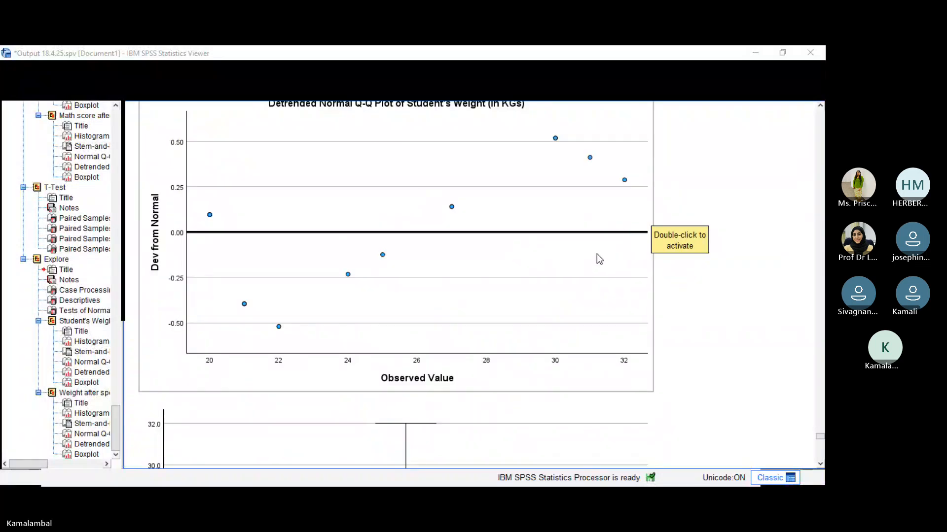
pyautogui.scroll(5, 597, 253)
pyautogui.scroll(-2, 596, 252)
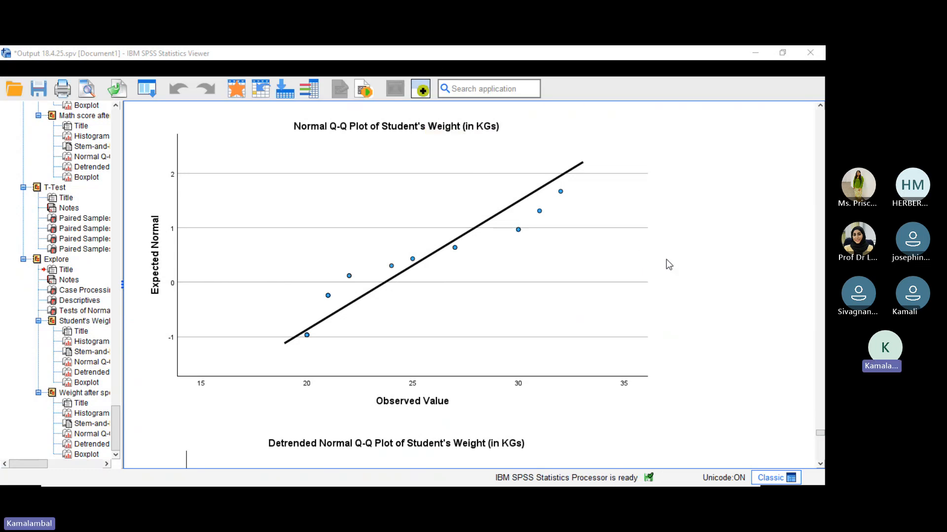
pyautogui.scroll(2, 667, 259)
pyautogui.scroll(4, 666, 259)
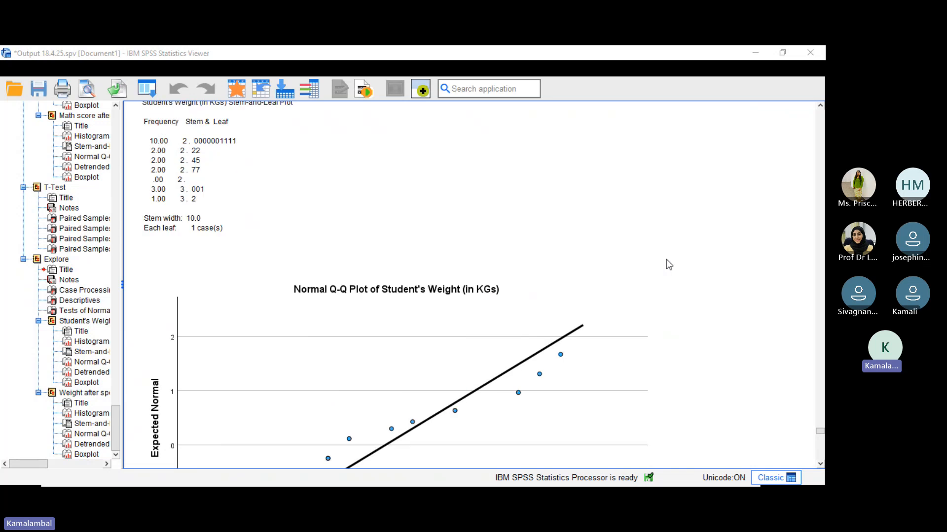
pyautogui.scroll(12, 667, 260)
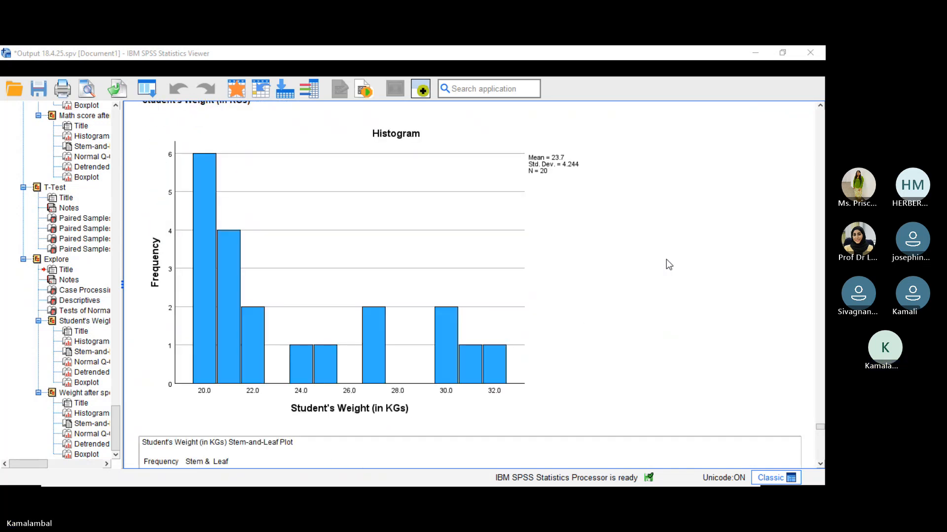
pyautogui.scroll(8, 667, 259)
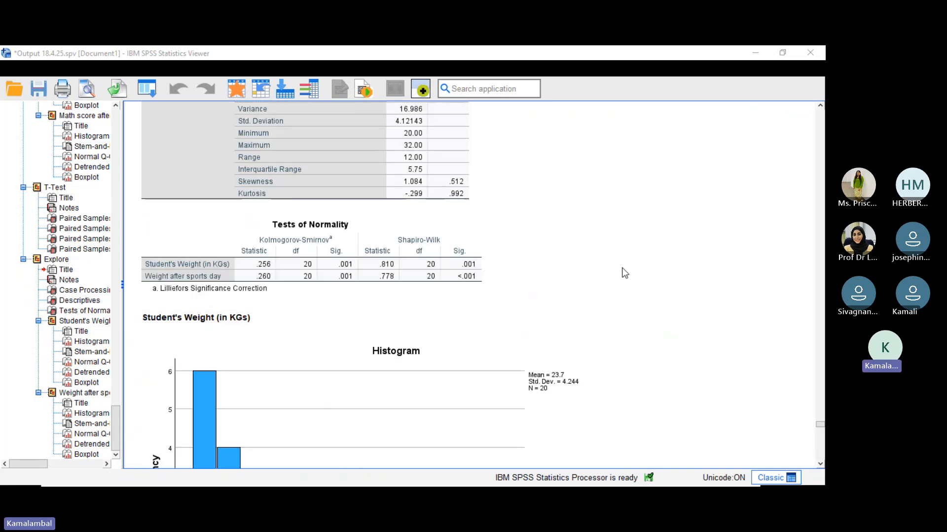
pyautogui.click(287, 293)
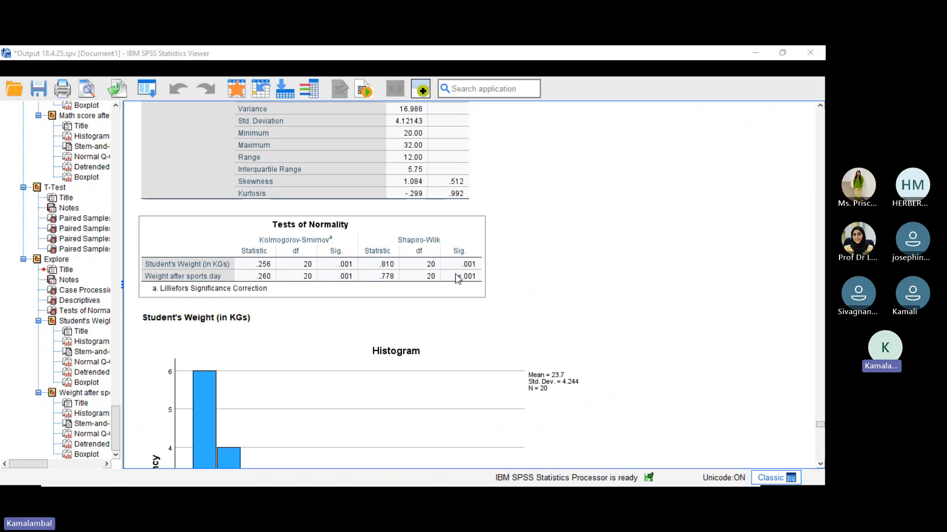
pyautogui.scroll(-5, 455, 275)
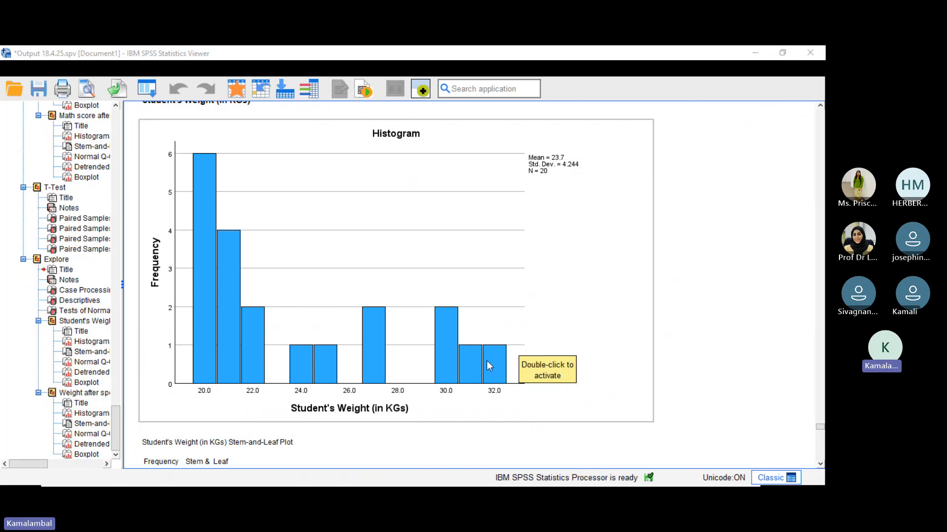
pyautogui.scroll(-10, 422, 362)
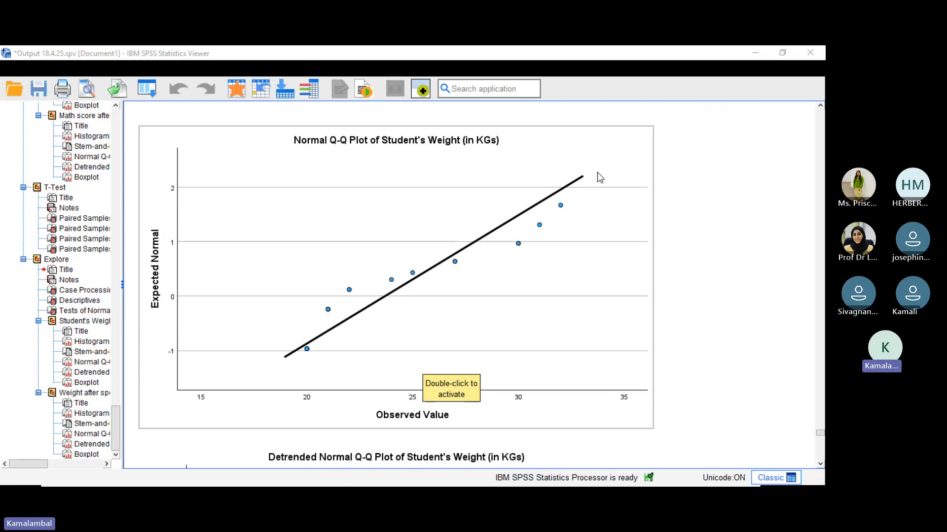
# Step: Examine the remaining plots for Student's Weight and the histogram, stem-and-leaf, detrended Q-Q plot and boxplot for Weight after sports day
pyautogui.scroll(-4, 552, 243)
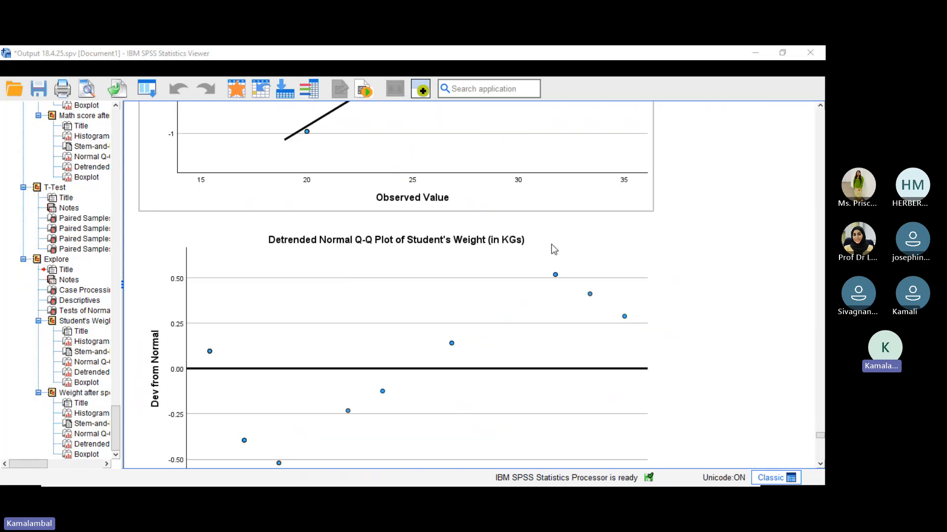
pyautogui.scroll(-7, 552, 245)
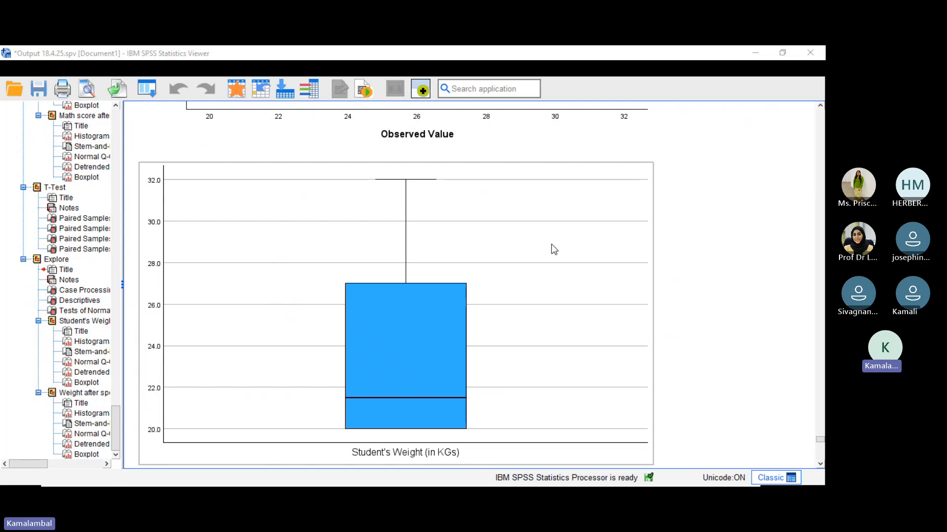
pyautogui.scroll(-1, 551, 244)
pyautogui.scroll(-3, 551, 245)
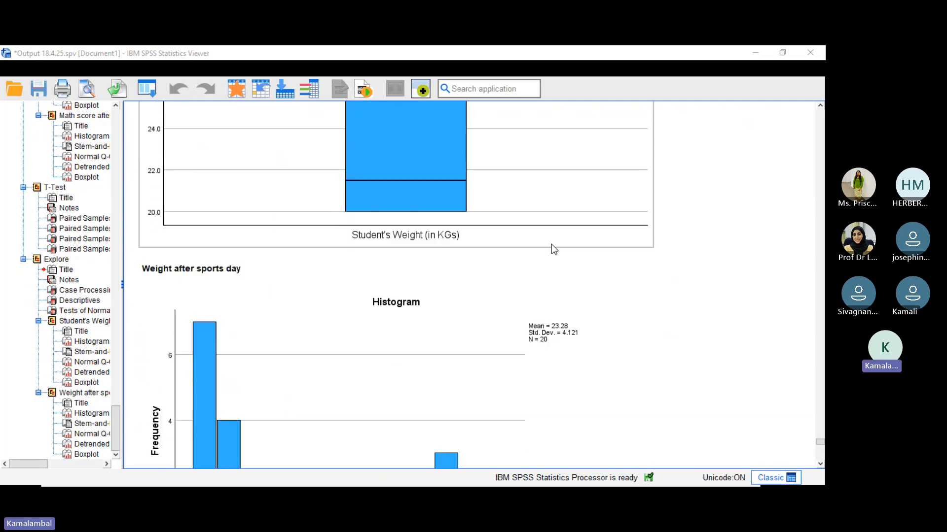
pyautogui.scroll(-2, 551, 245)
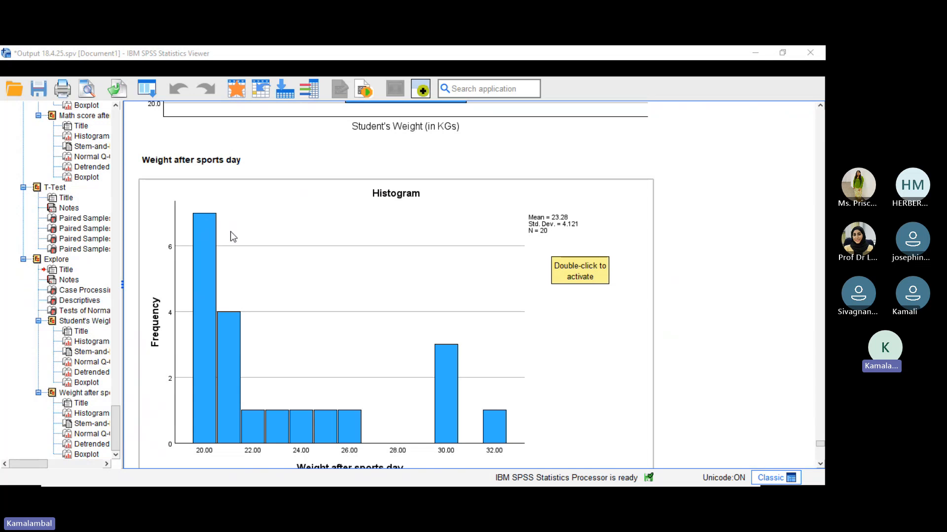
pyautogui.scroll(-5, 500, 413)
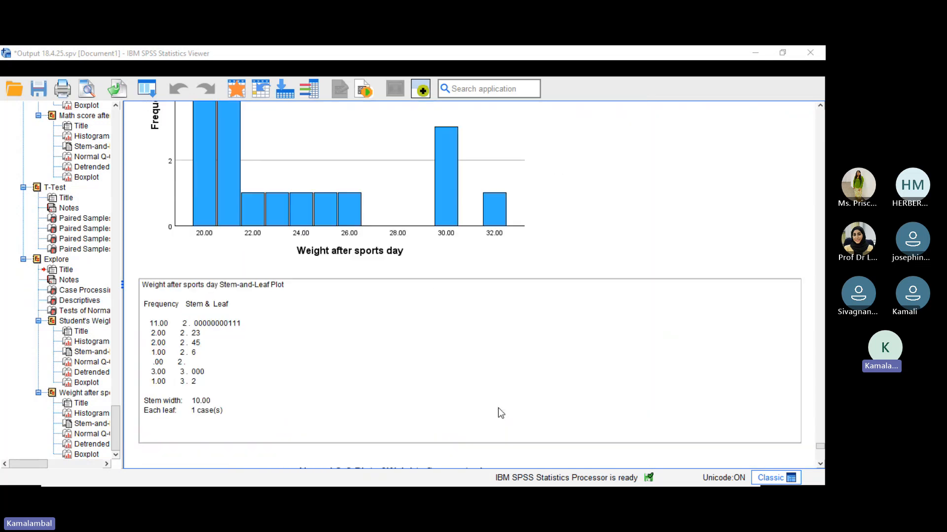
pyautogui.scroll(-15, 498, 407)
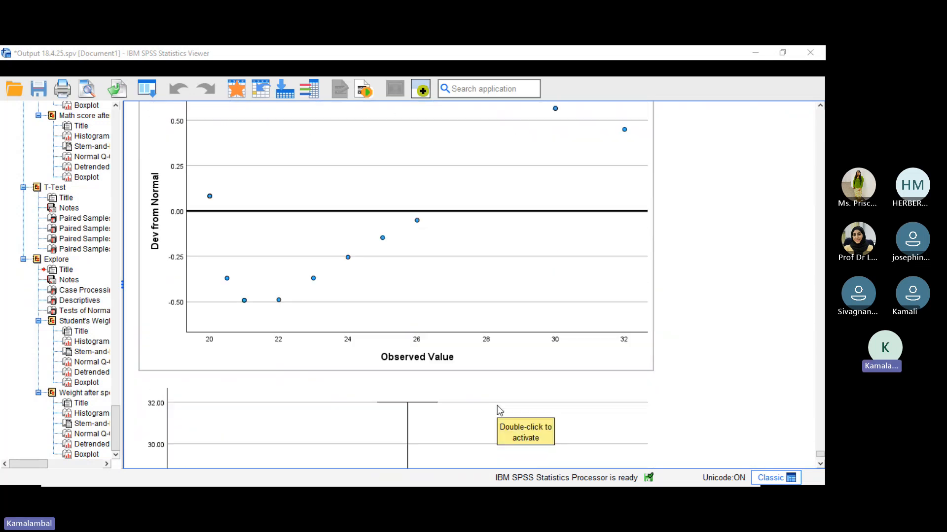
pyautogui.scroll(-6, 497, 406)
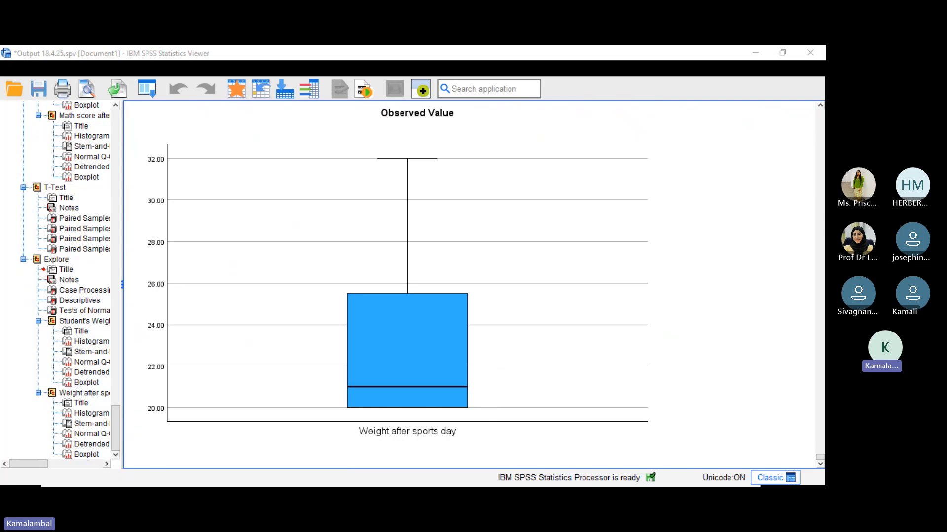
pyautogui.click(727, 93)
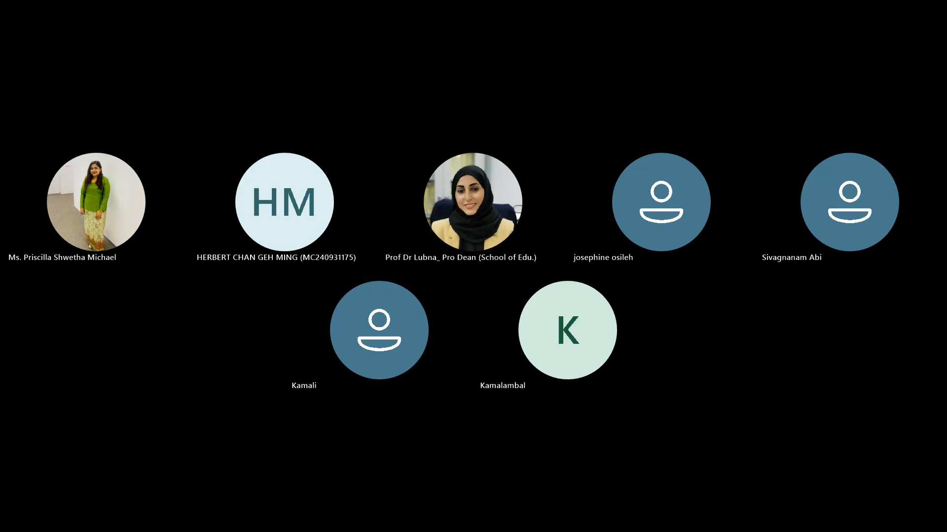
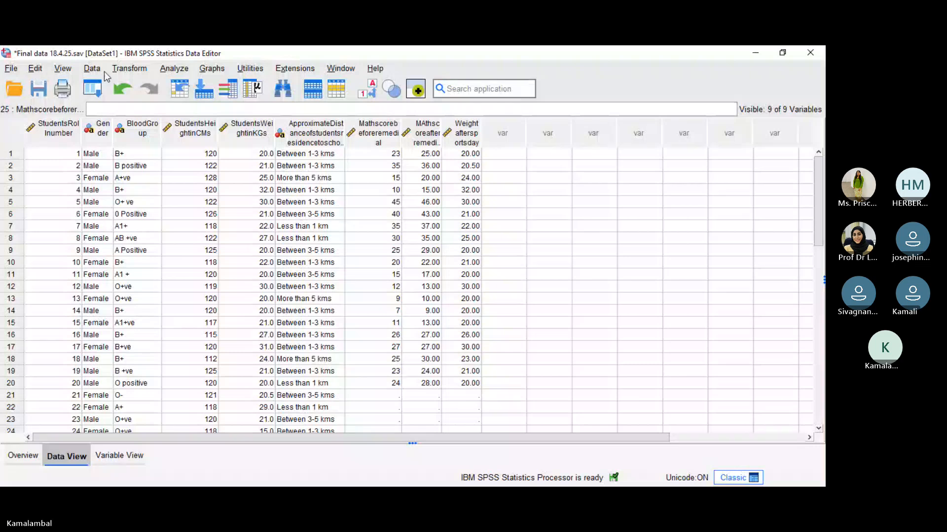
# Step: Run a One-Sample Nonparametric Test on the data set with Student's Weight (in KGs) as the only test field
pyautogui.click(174, 70)
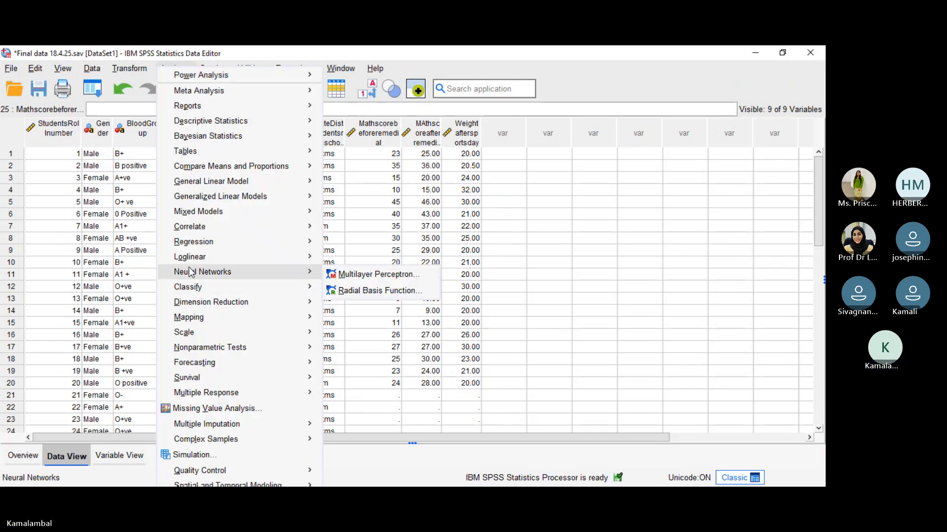
pyautogui.moveTo(217, 346)
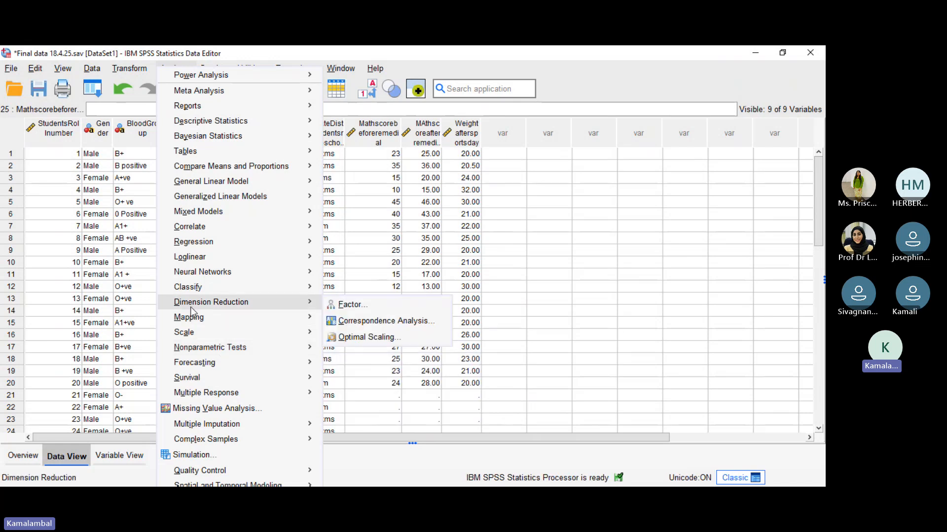
pyautogui.moveTo(192, 171)
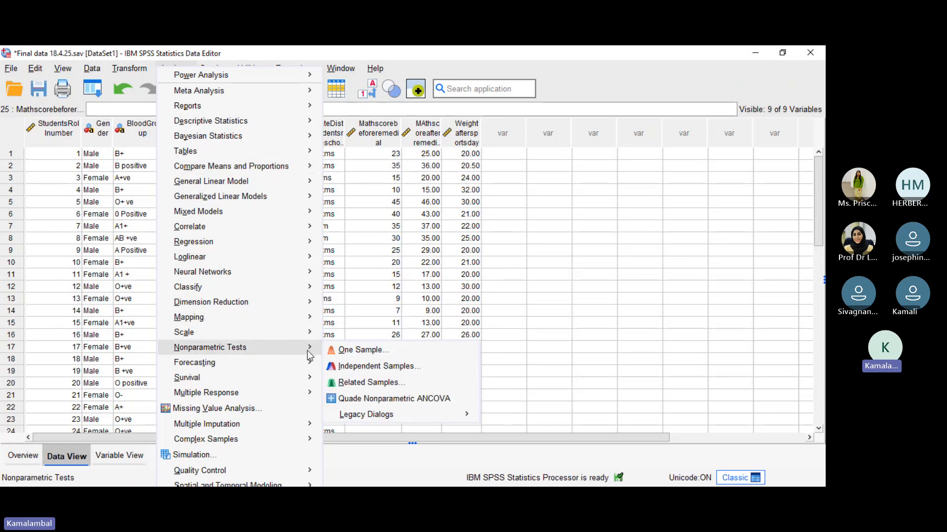
pyautogui.click(354, 353)
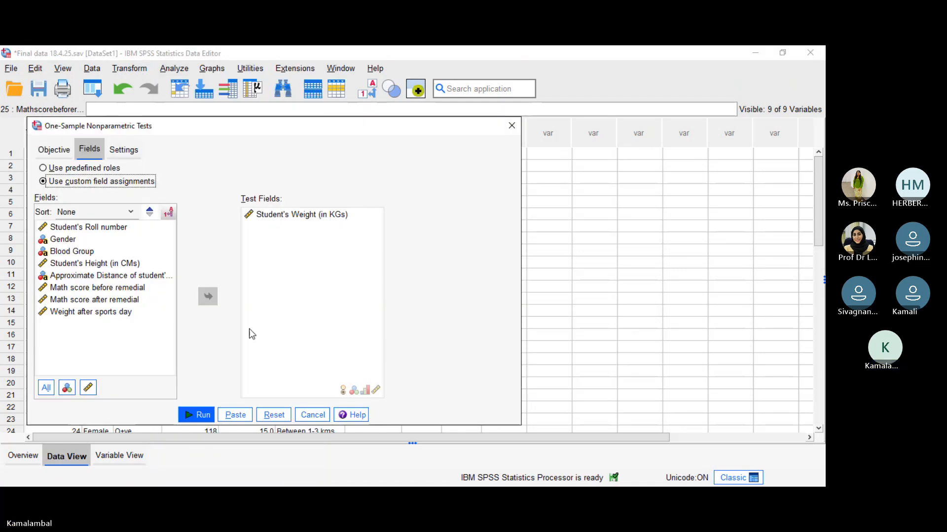
pyautogui.click(278, 218)
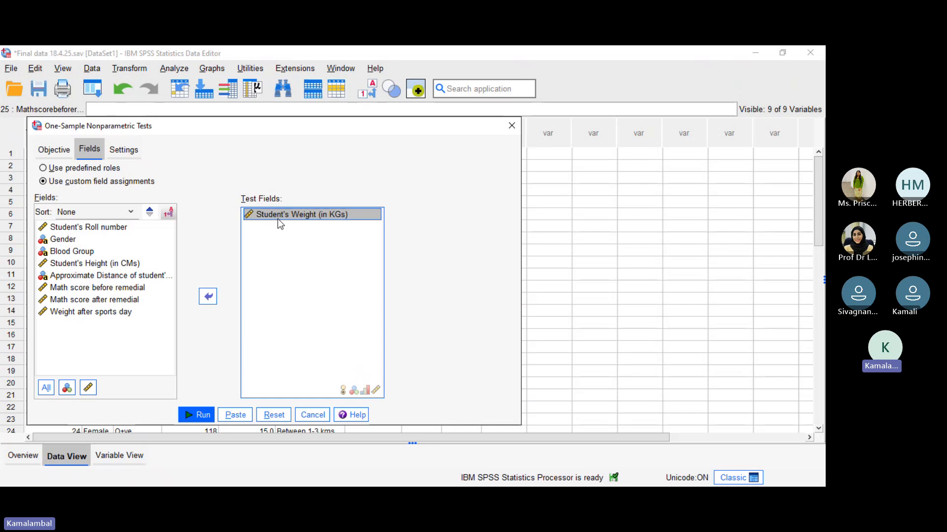
pyautogui.click(208, 296)
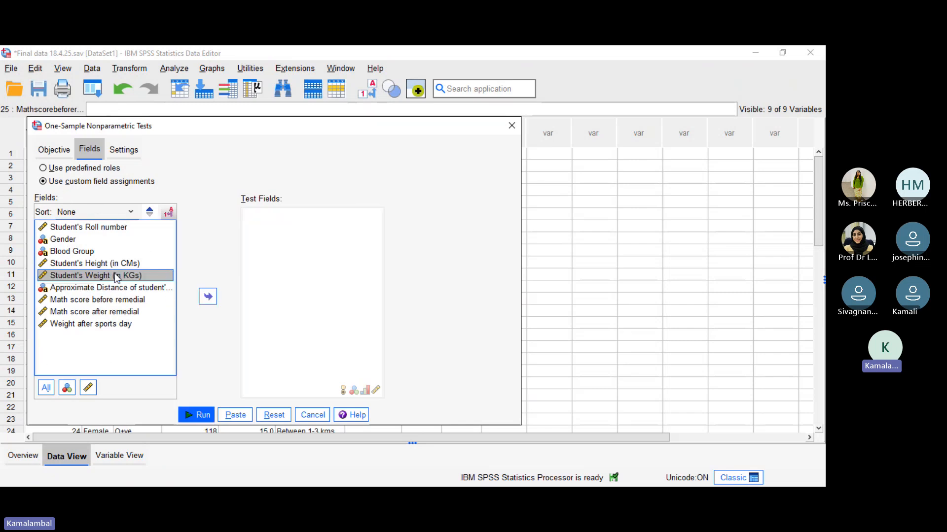
pyautogui.click(208, 297)
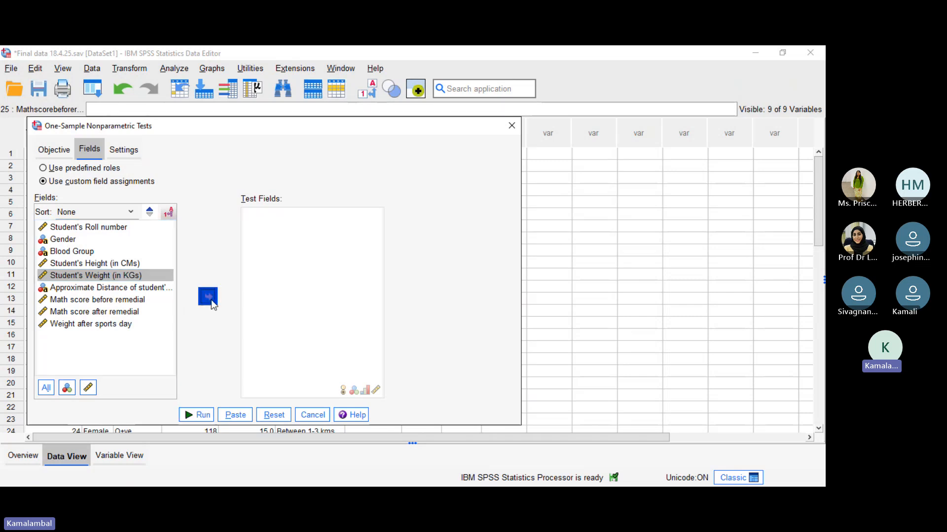
pyautogui.click(202, 415)
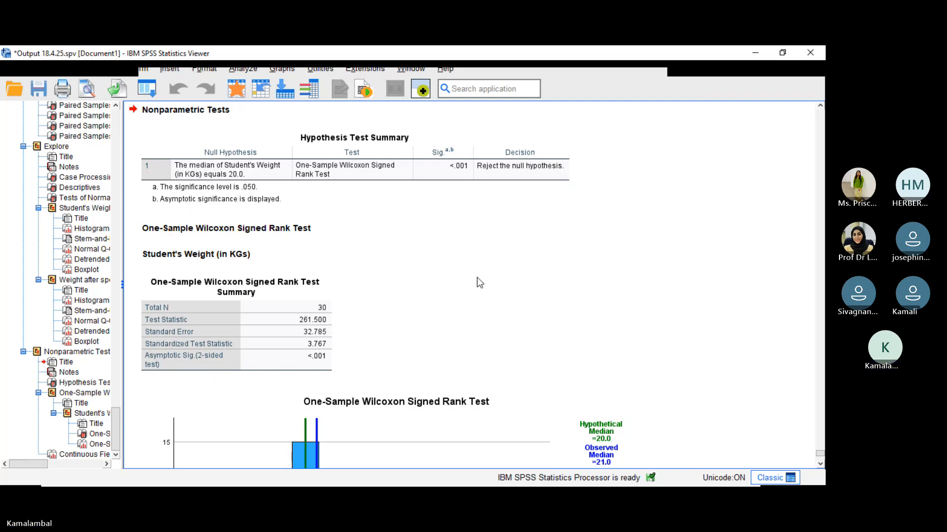
# Step: Examine the Hypothesis Test Summary, One-Sample Wilcoxon Signed Rank Test summary and its histogram for Student's Weight in the output
pyautogui.scroll(2, 477, 278)
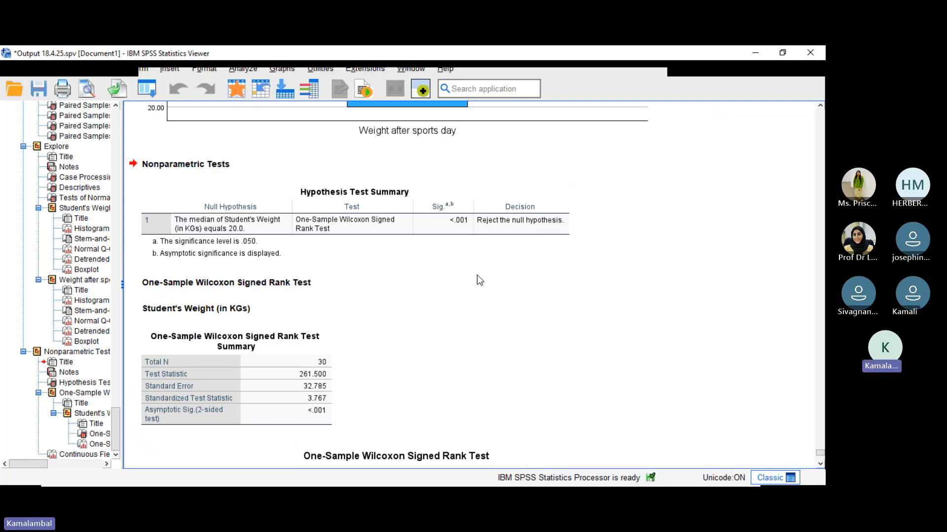
pyautogui.click(475, 252)
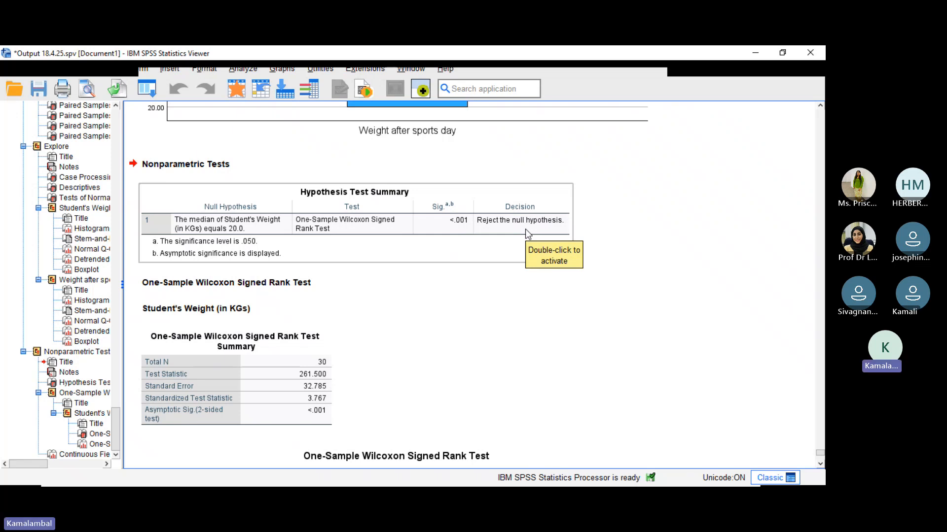
pyautogui.click(725, 167)
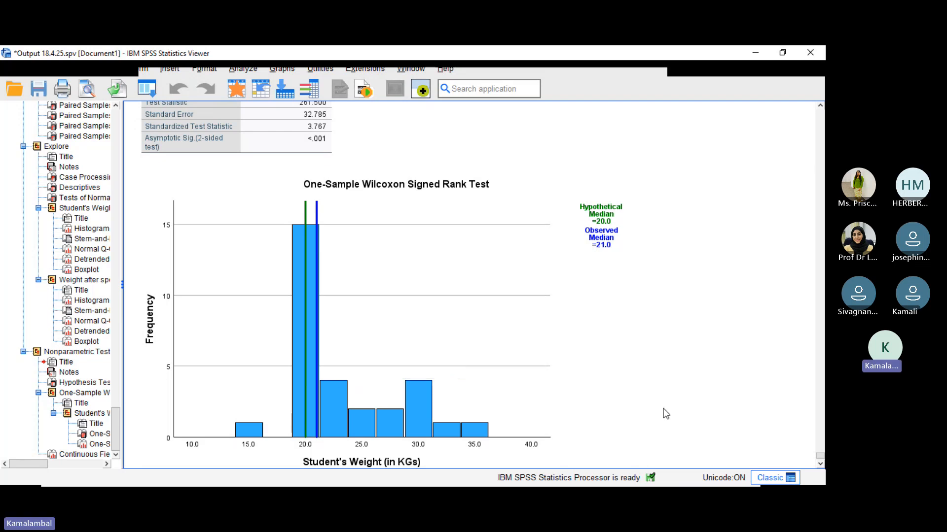
pyautogui.scroll(2, 548, 412)
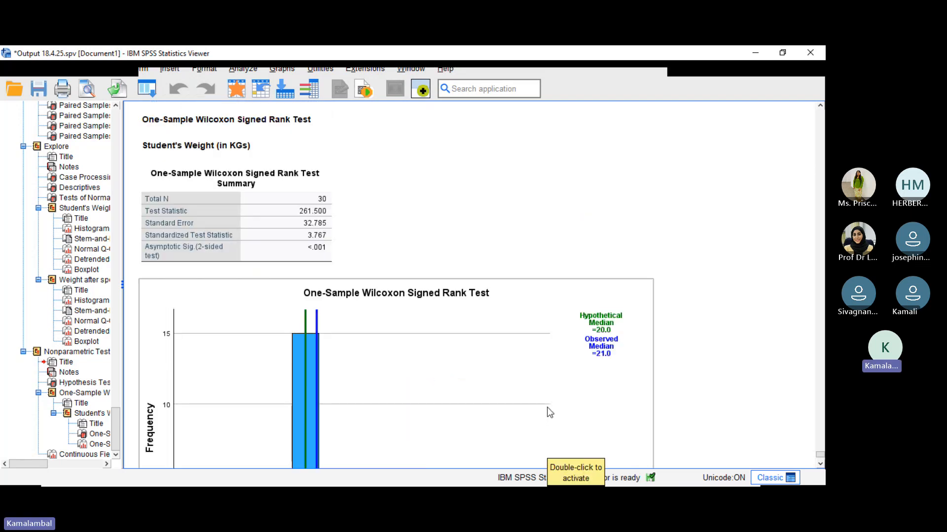
pyautogui.scroll(2, 550, 412)
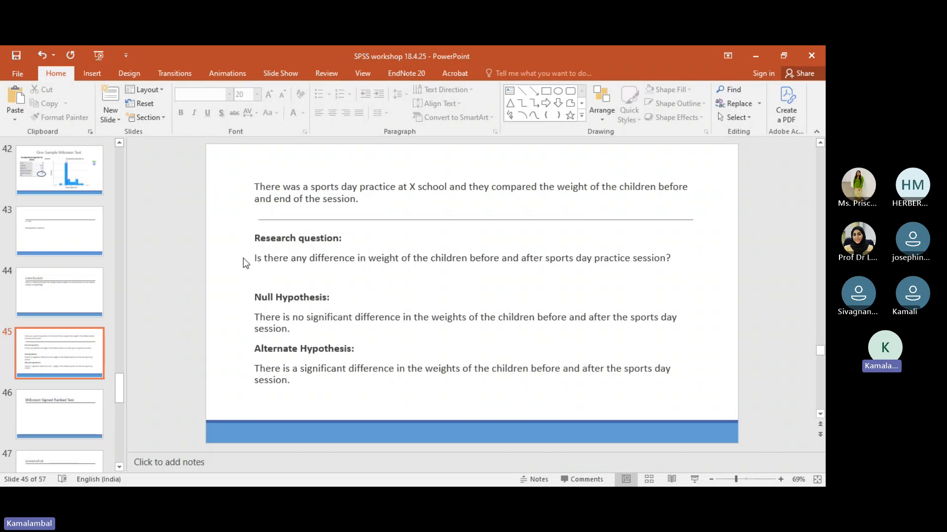
# Step: In the SPSS workshop 18.4.25 presentation in PowerPoint, show slide 41 comparing parametric and non-parametric tests
pyautogui.scroll(2, 54, 232)
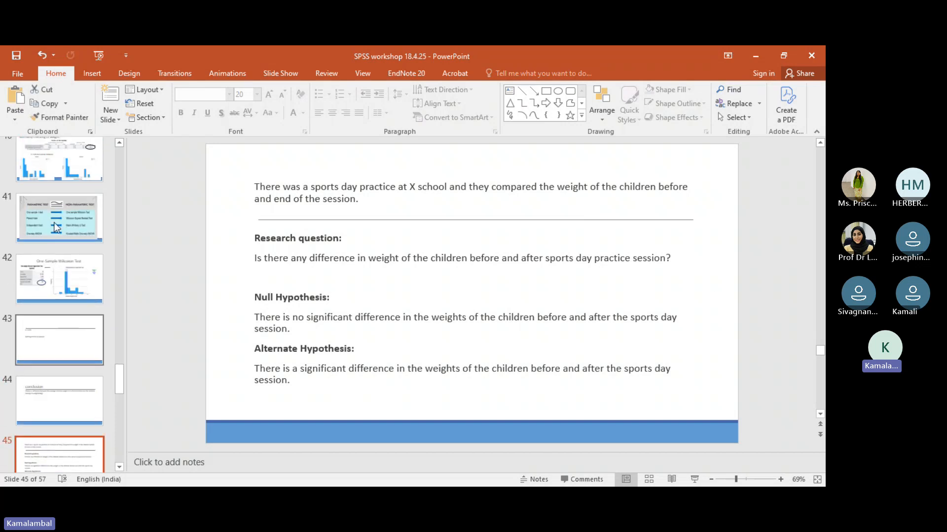
pyautogui.click(54, 223)
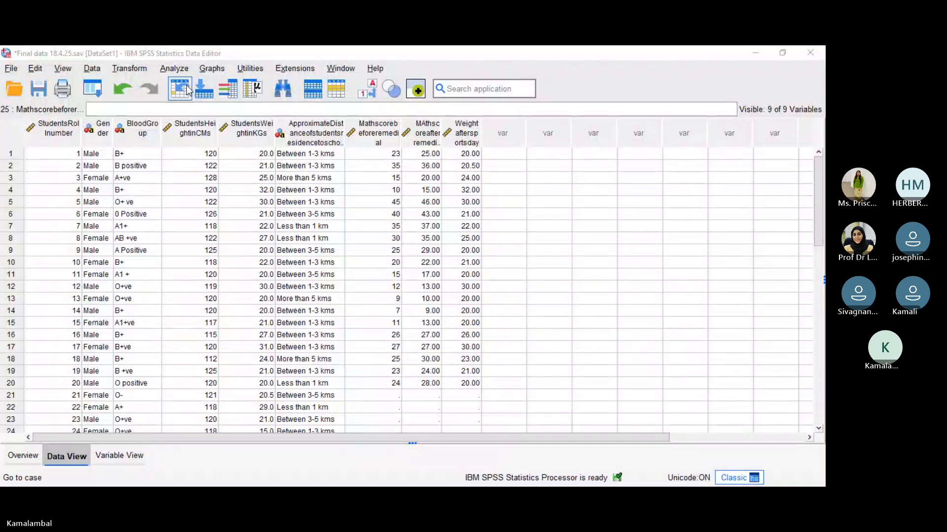
# Step: Open the legacy nonparametric Two-Related-Samples Tests from the SPSS data set and clear both variables from the existing test pair
pyautogui.click(175, 68)
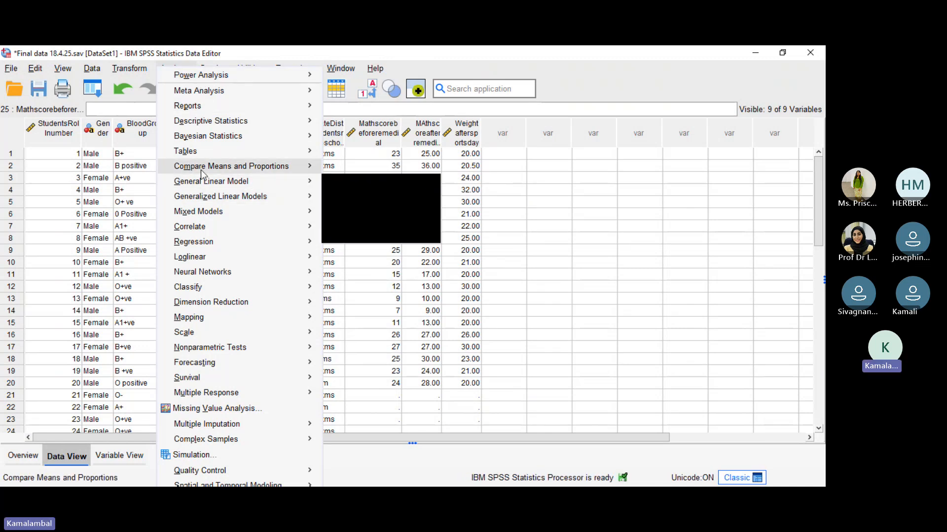
pyautogui.moveTo(228, 354)
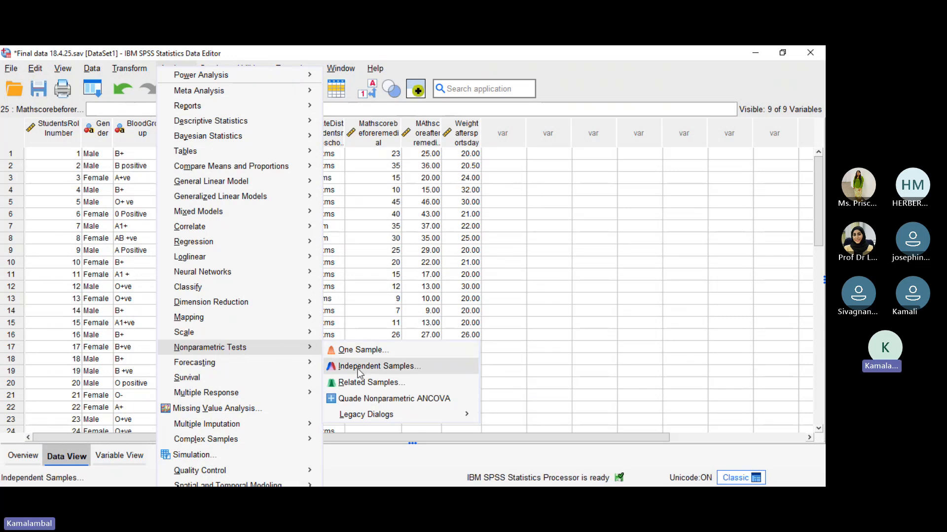
pyautogui.moveTo(373, 415)
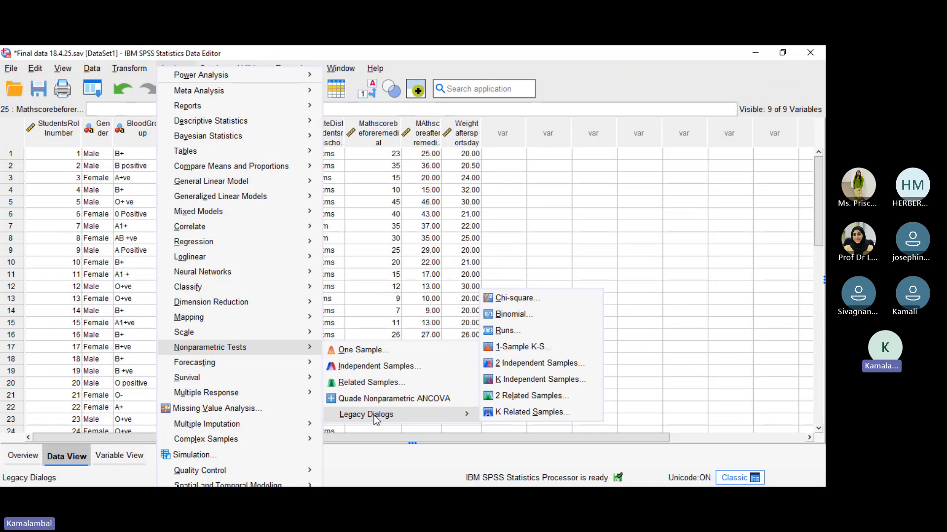
pyautogui.click(514, 403)
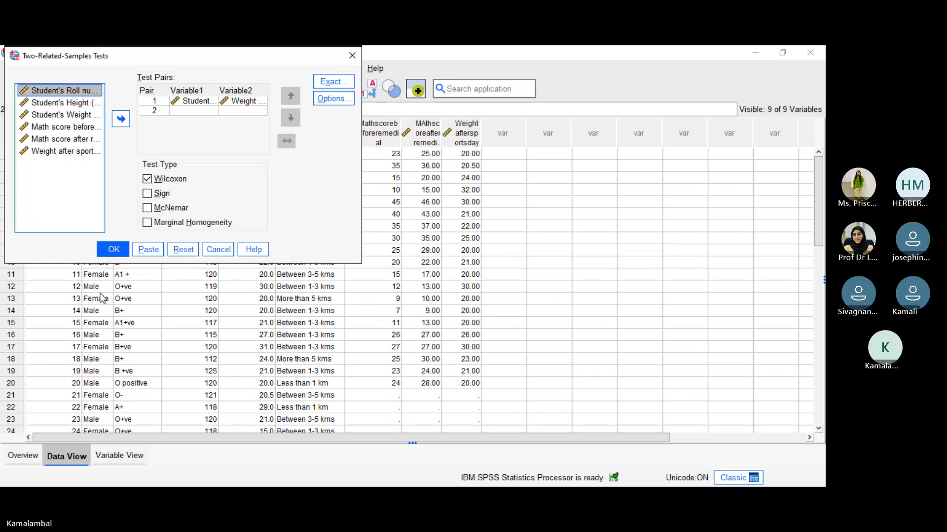
pyautogui.doubleClick(192, 101)
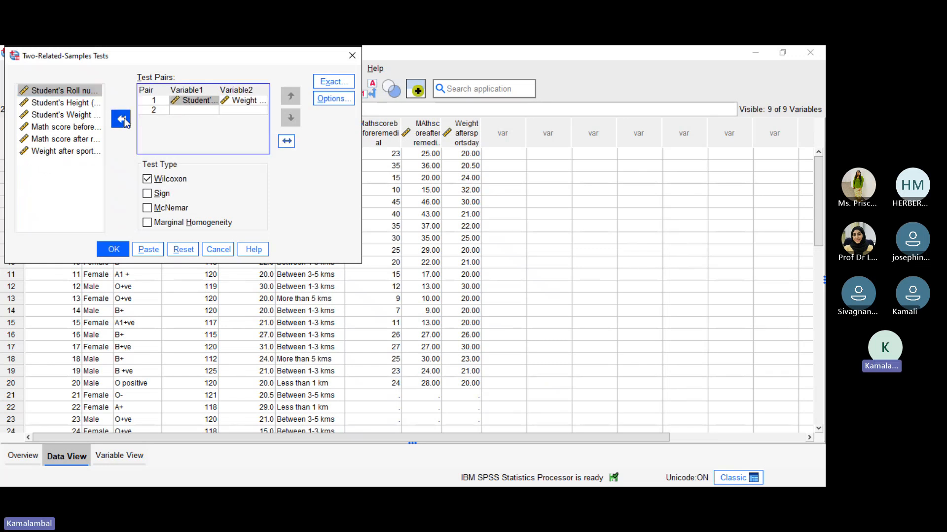
pyautogui.click(249, 102)
pyautogui.click(121, 119)
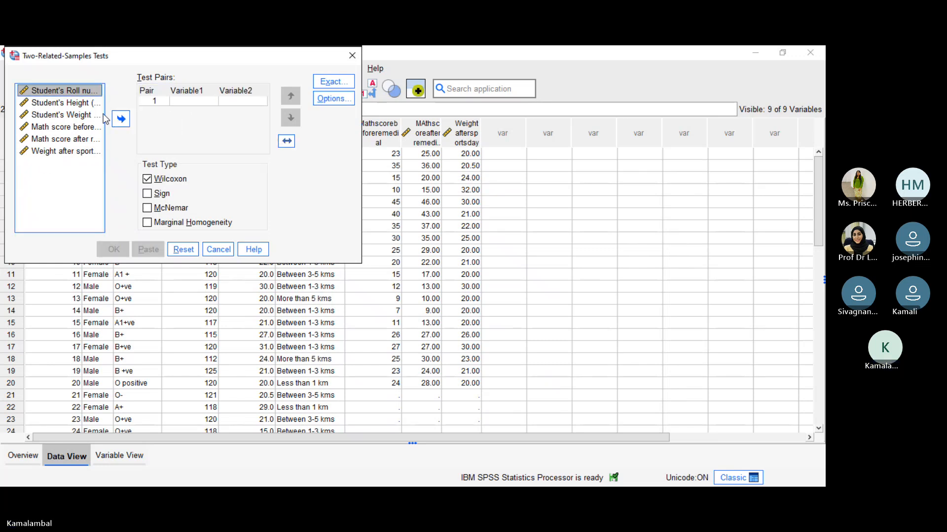
# Step: Pair Student's Weight as Variable1 with Weight after sports day as Variable2, and keep Wilcoxon as the only test type
pyautogui.click(75, 115)
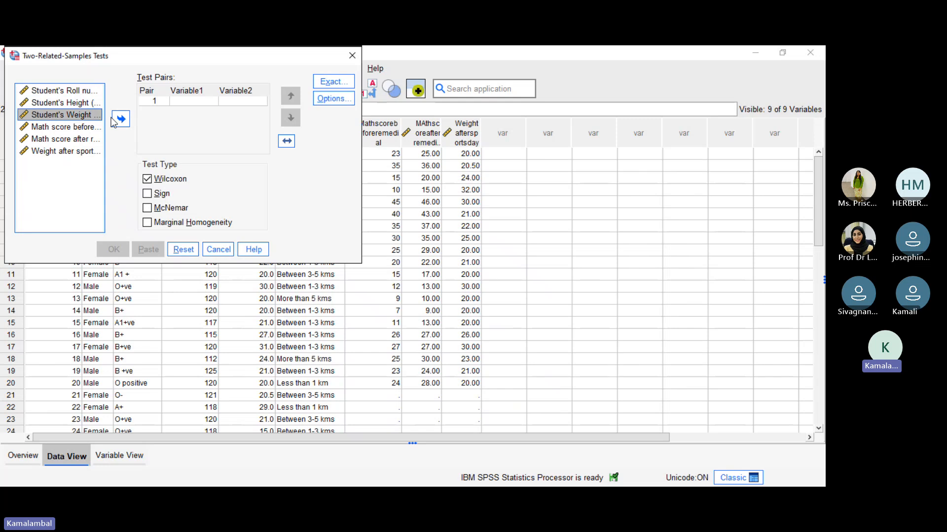
pyautogui.click(119, 120)
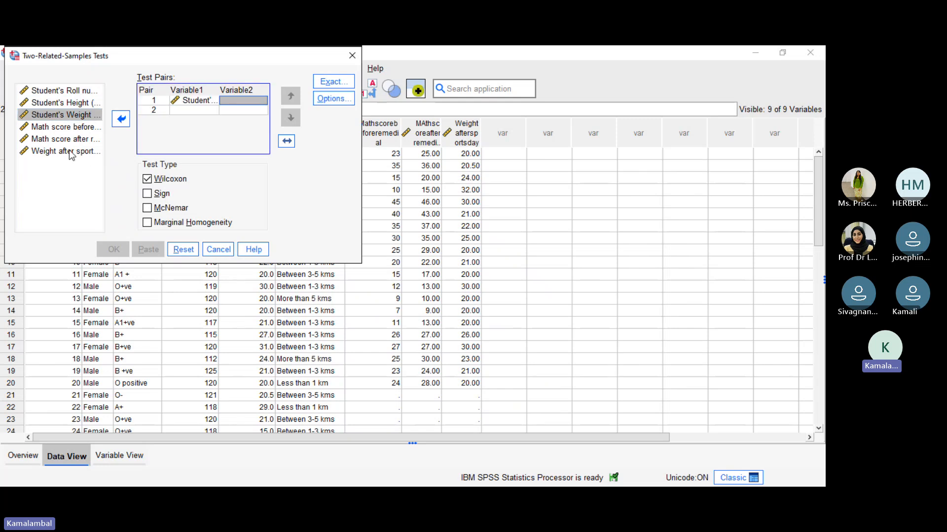
pyautogui.click(71, 154)
pyautogui.click(122, 121)
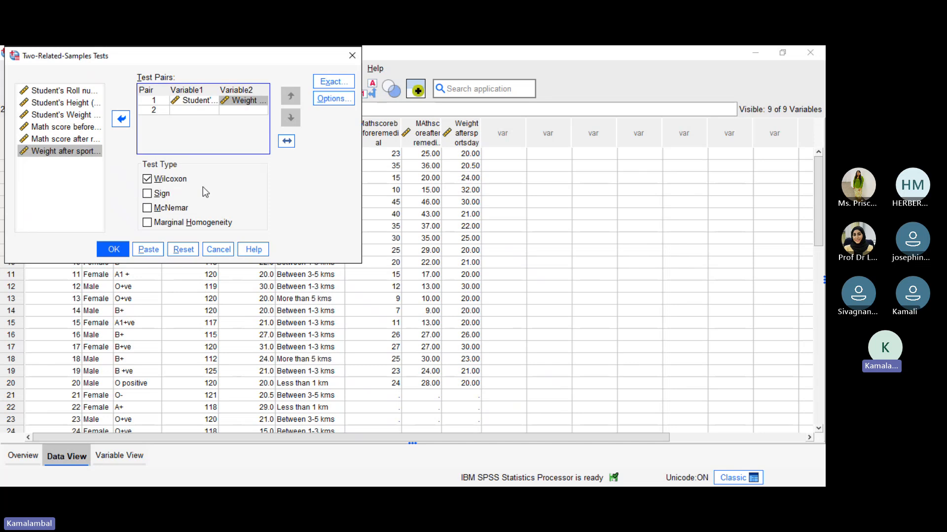
pyautogui.click(144, 180)
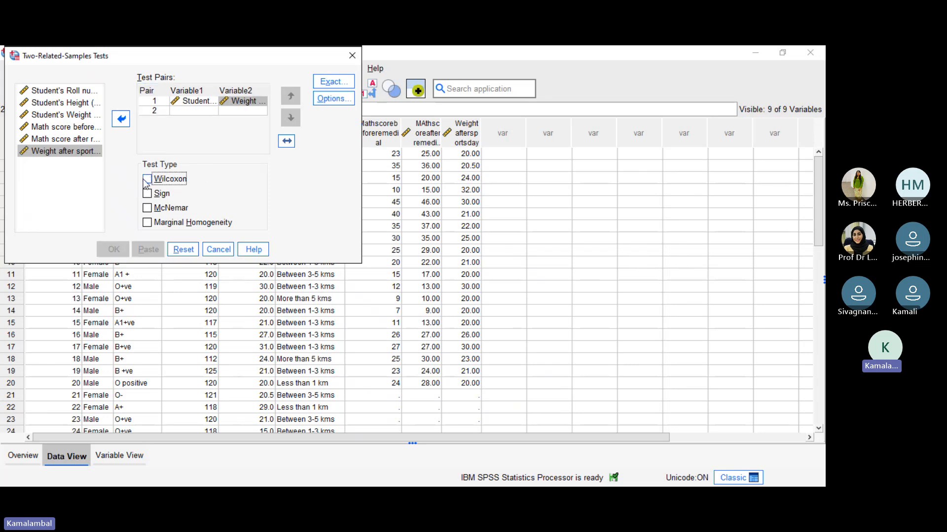
pyautogui.click(146, 179)
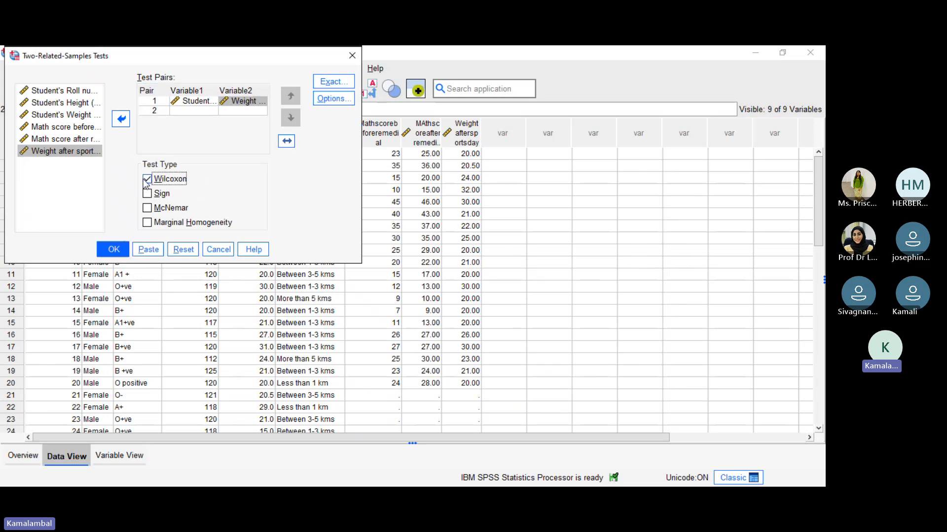
# Step: Run the paired Wilcoxon signed-rank test and examine its Ranks and Test Statistics tables in the output
pyautogui.click(122, 253)
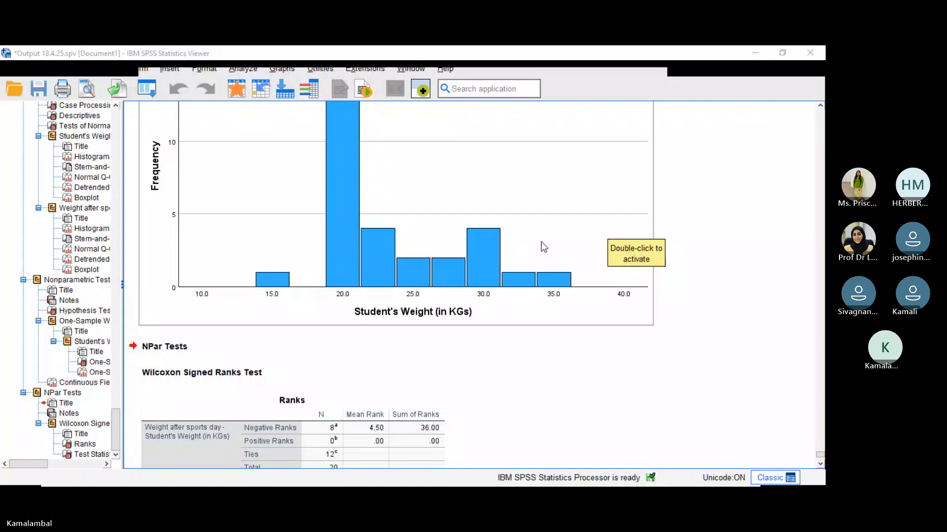
pyautogui.scroll(2, 541, 243)
pyautogui.scroll(4, 544, 246)
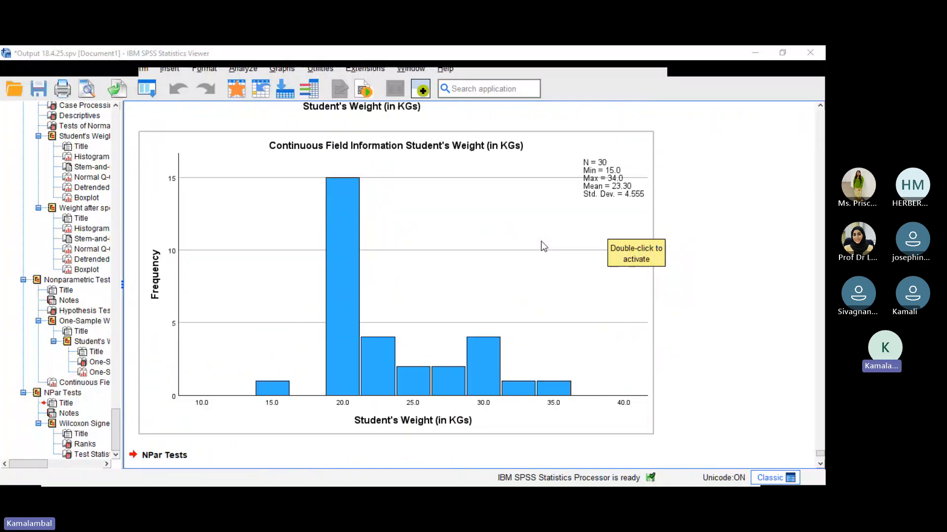
pyautogui.scroll(8, 540, 241)
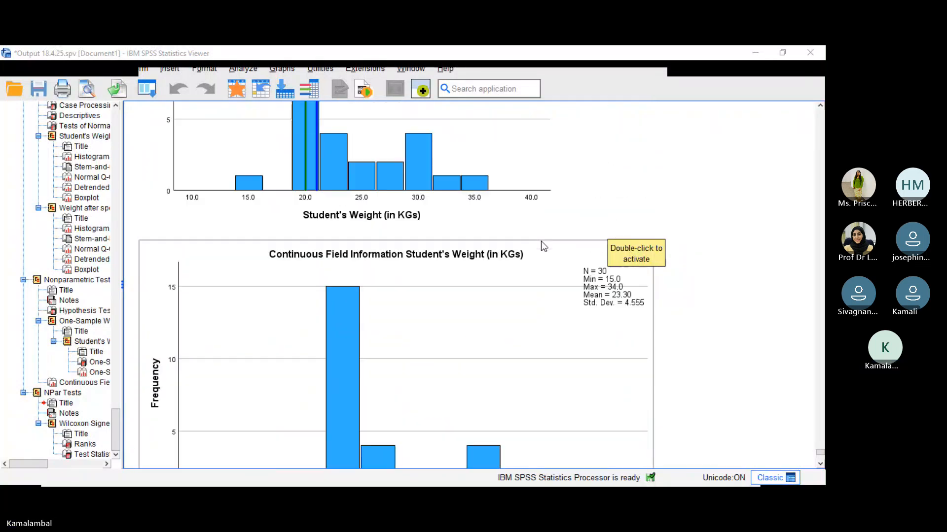
pyautogui.scroll(6, 540, 240)
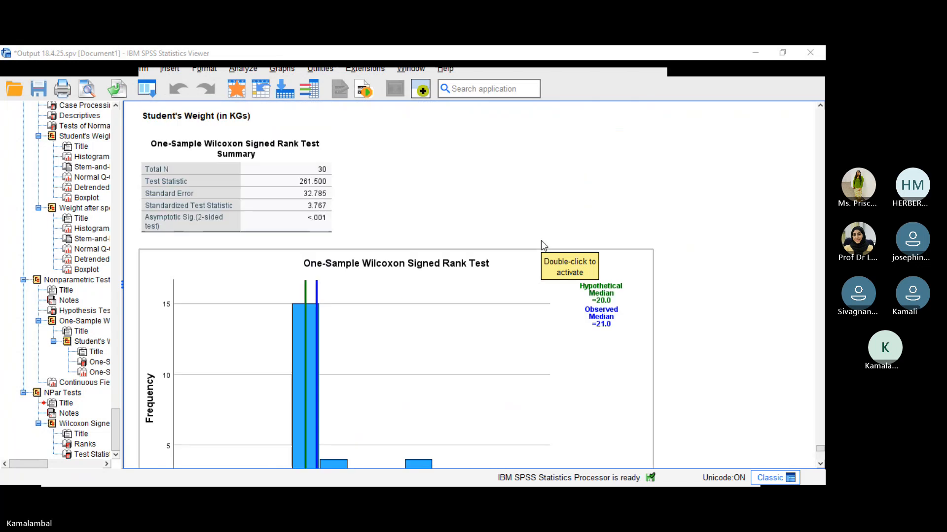
pyautogui.scroll(-20, 541, 241)
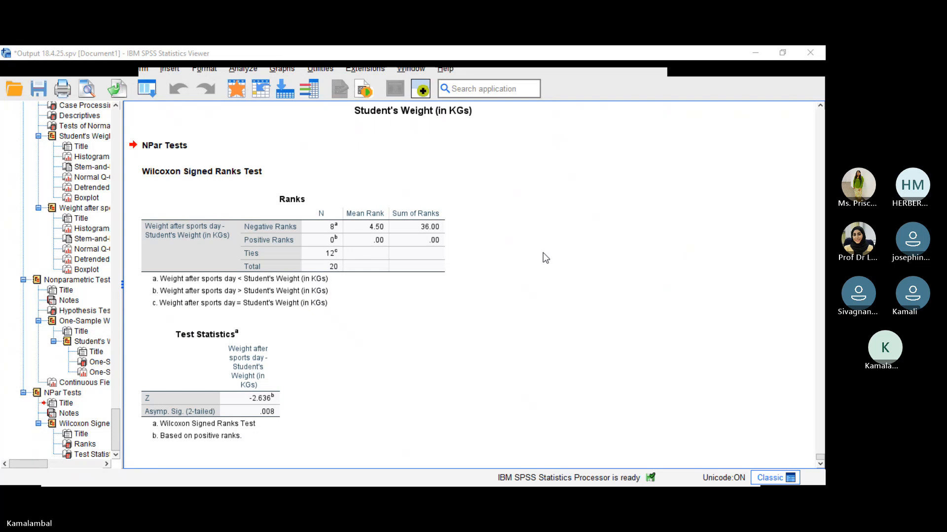
pyautogui.click(164, 427)
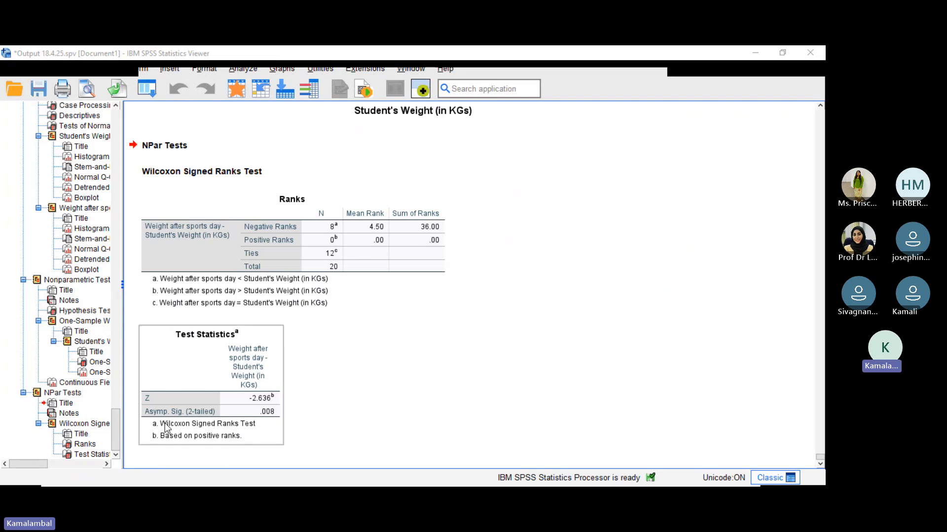
pyautogui.click(318, 427)
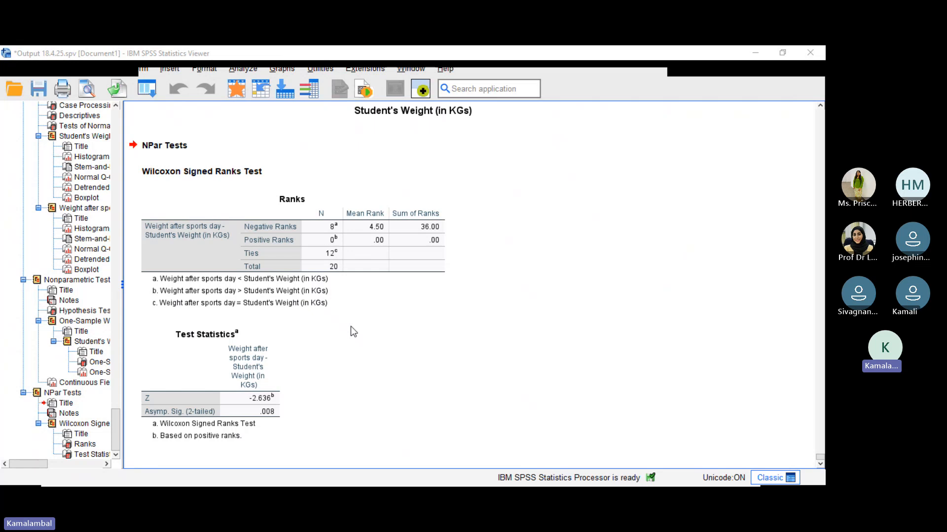
pyautogui.click(259, 371)
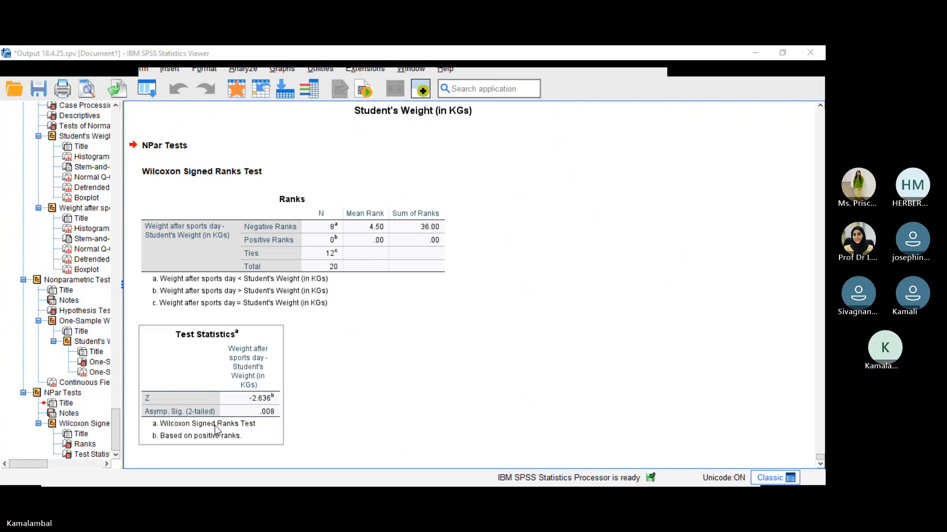
pyautogui.click(155, 188)
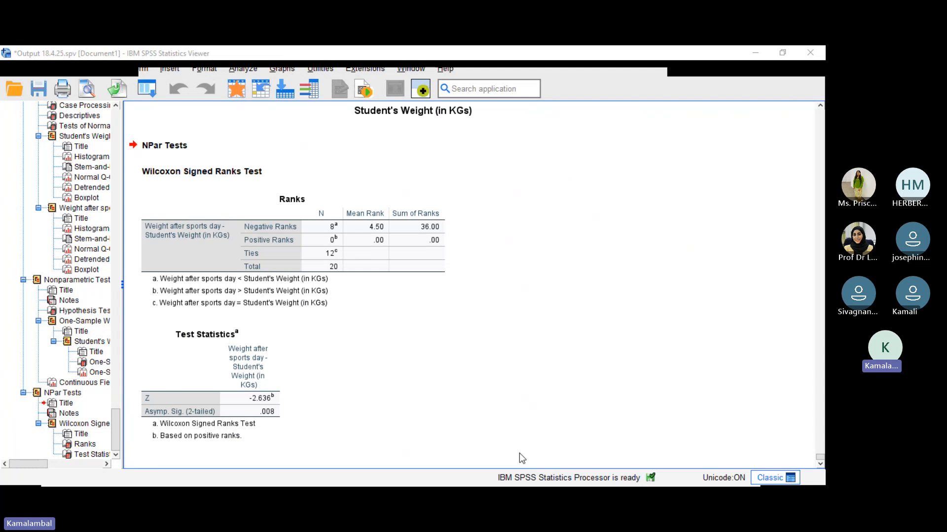
pyautogui.click(265, 422)
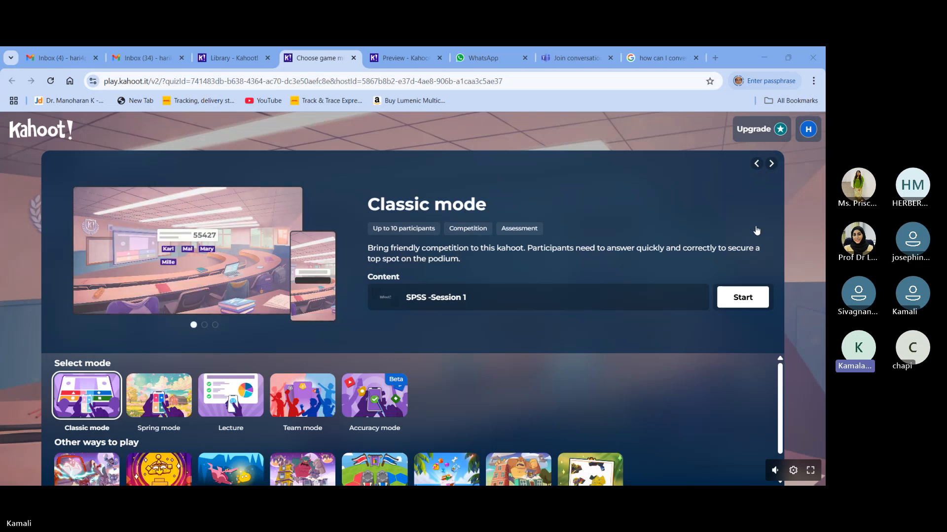
# Step: Switch to Kahoot! in the browser, host SPSS -Session 1 in Classic mode, and start the quiz with the lobby volume raised
pyautogui.click(744, 295)
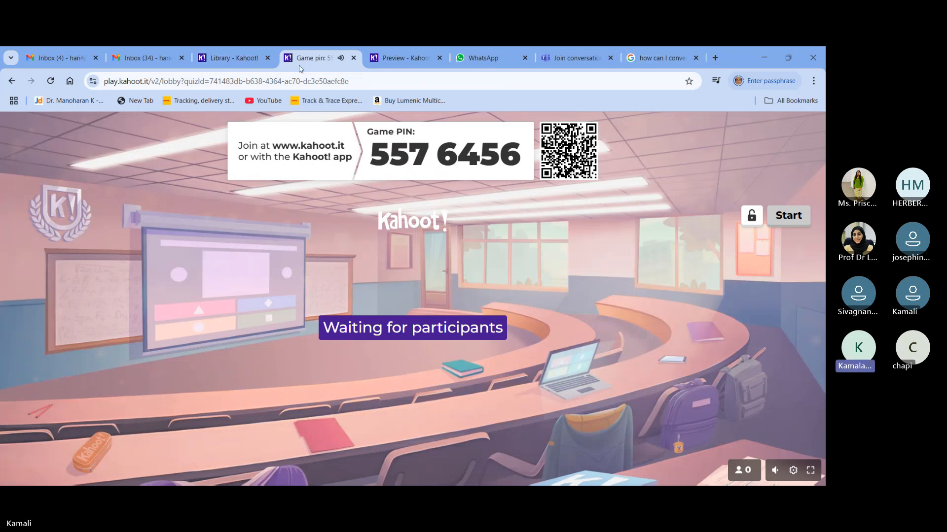
pyautogui.click(557, 493)
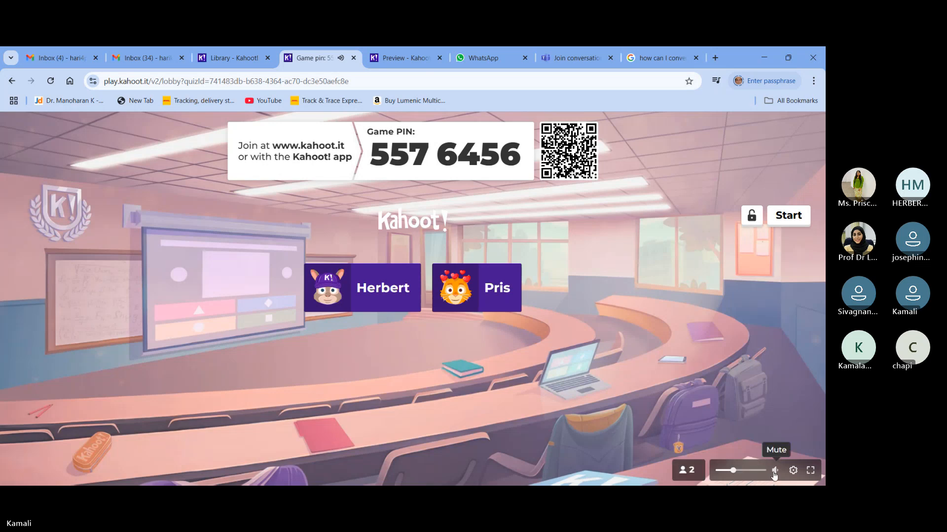
pyautogui.click(761, 471)
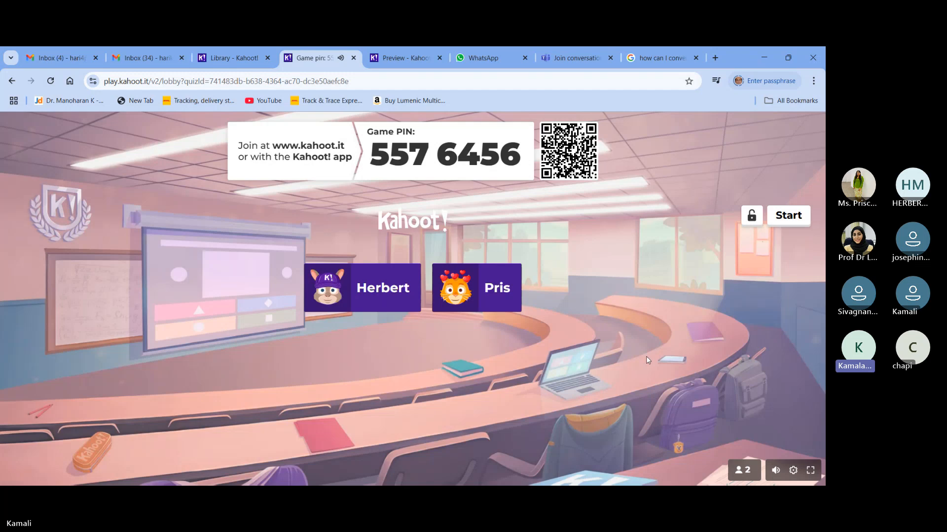
pyautogui.click(788, 215)
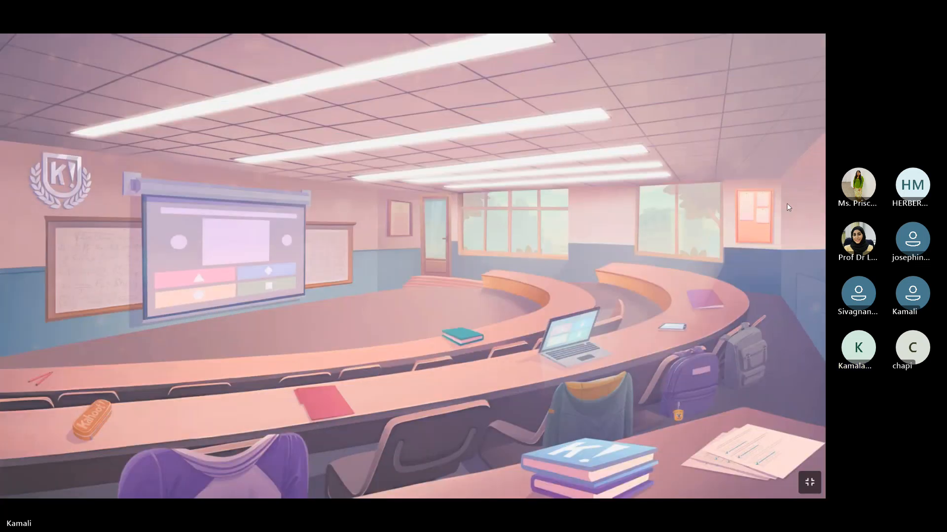